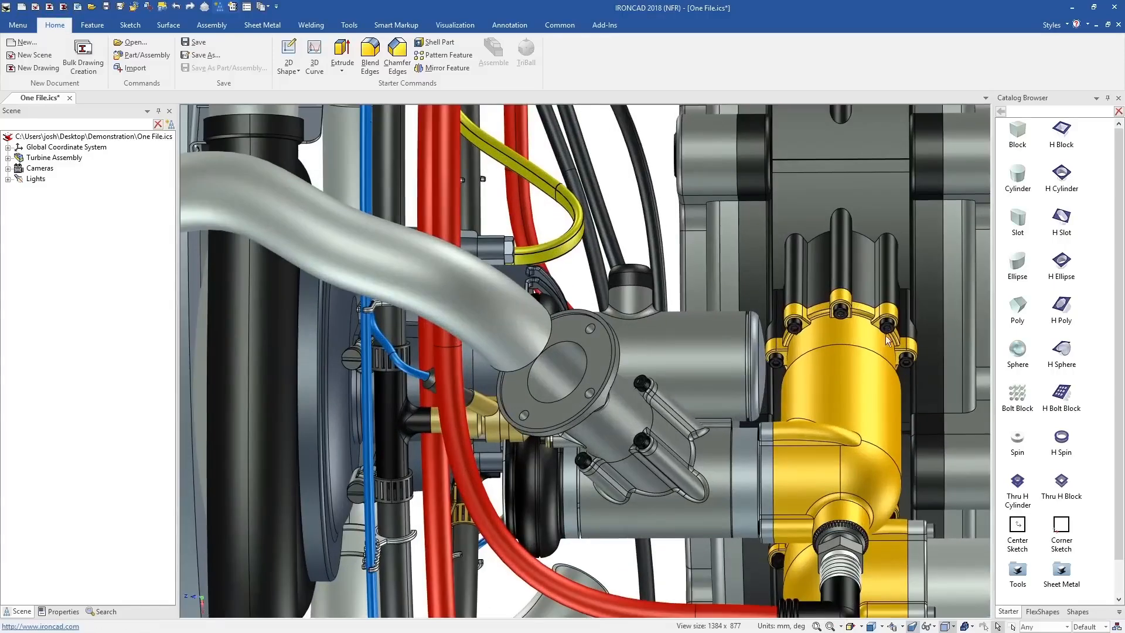
# Drop a cylinder as a new part on the open grey pipe flange, flatten it into a disc and match the flange's outer edge.
pyautogui.moveTo(961, 246); pyautogui.dragTo(620, 368, button='right')
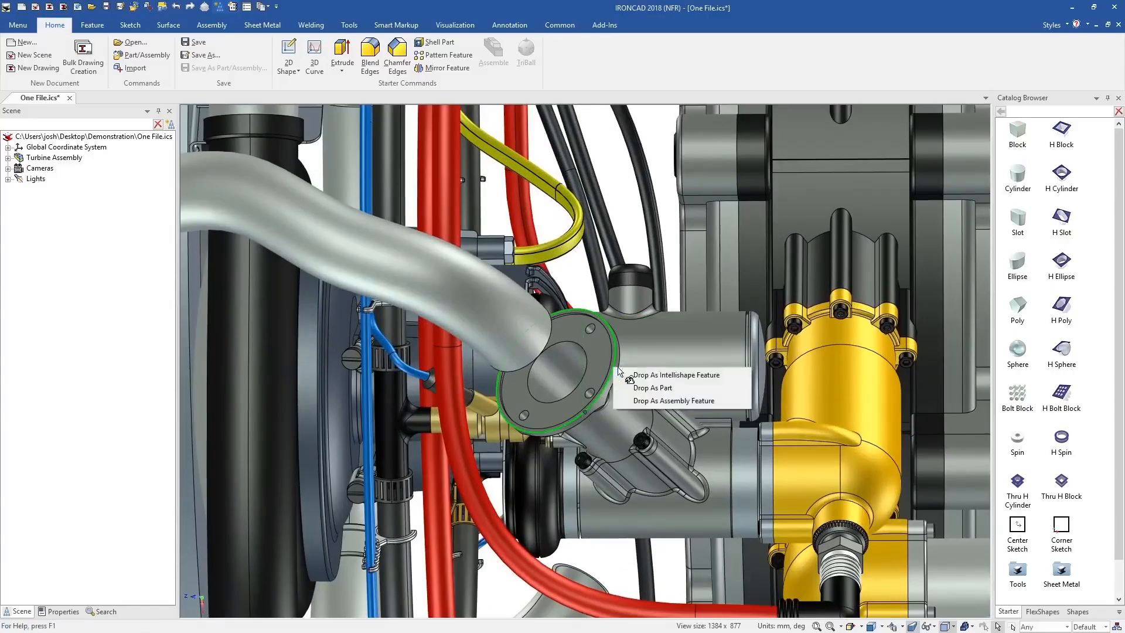
pyautogui.click(697, 386)
pyautogui.click(588, 364)
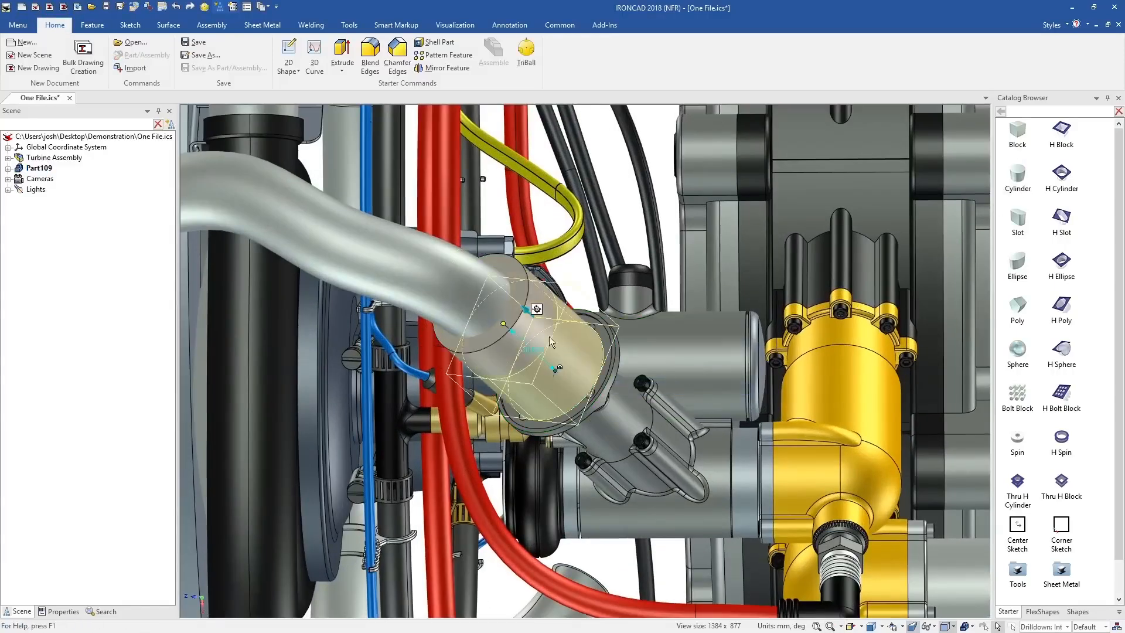
pyautogui.moveTo(610, 370); pyautogui.dragTo(615, 374)
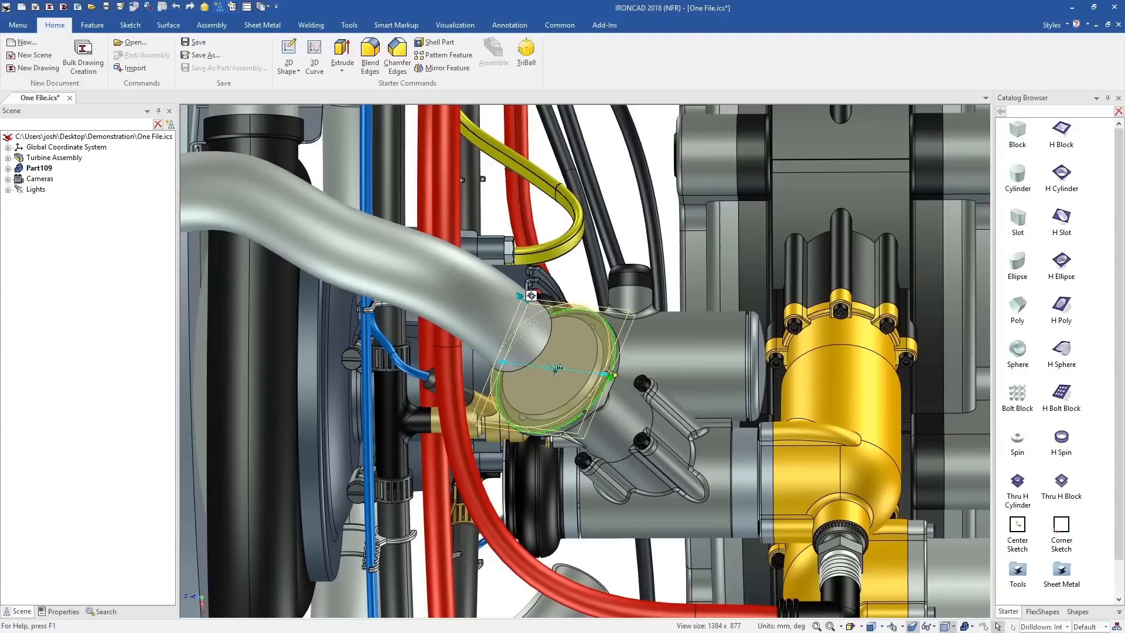
# Cut a cylindrical hole through the centre of the new disc with a diameter of 25 mm.
pyautogui.moveTo(1054, 177); pyautogui.dragTo(556, 368)
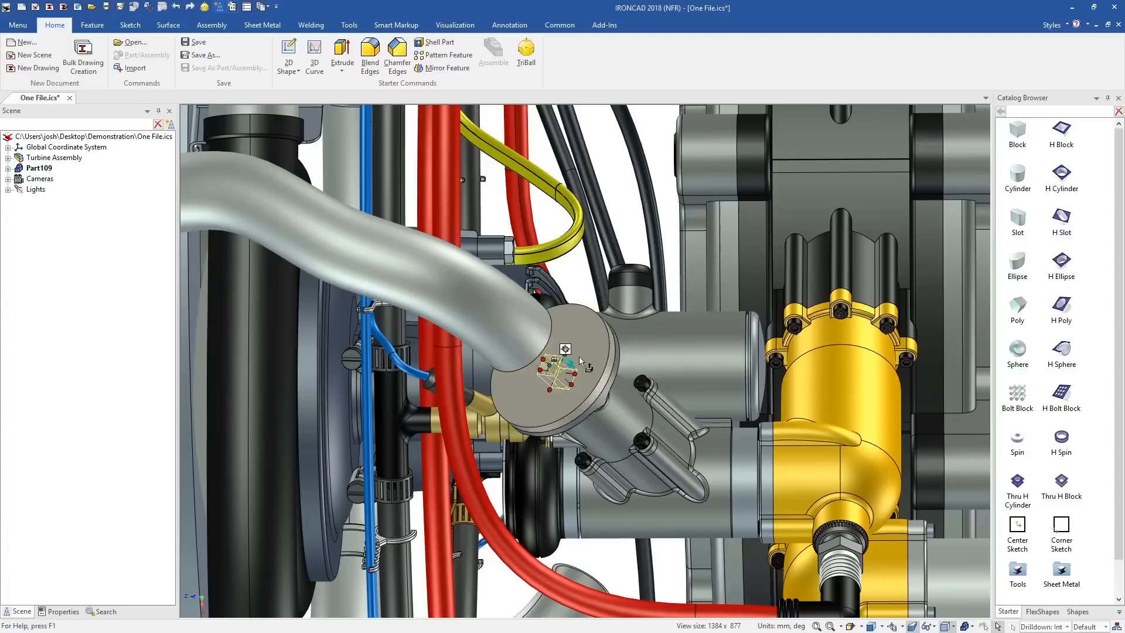
pyautogui.scroll(5, 556, 368)
pyautogui.moveTo(579, 356); pyautogui.dragTo(630, 404, button='middle')
pyautogui.moveTo(630, 405); pyautogui.dragTo(695, 391)
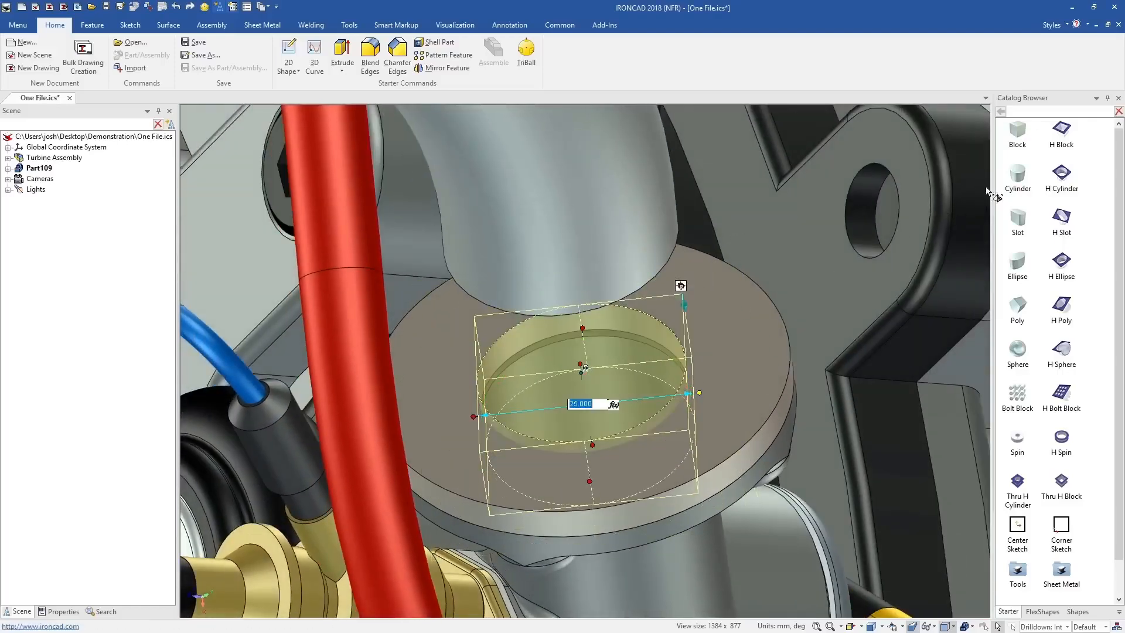
pyautogui.press('Return')
# Add a cylinder centred on the disc's hole, sized to the pipe above and 21 mm high.
pyautogui.click(537, 372)
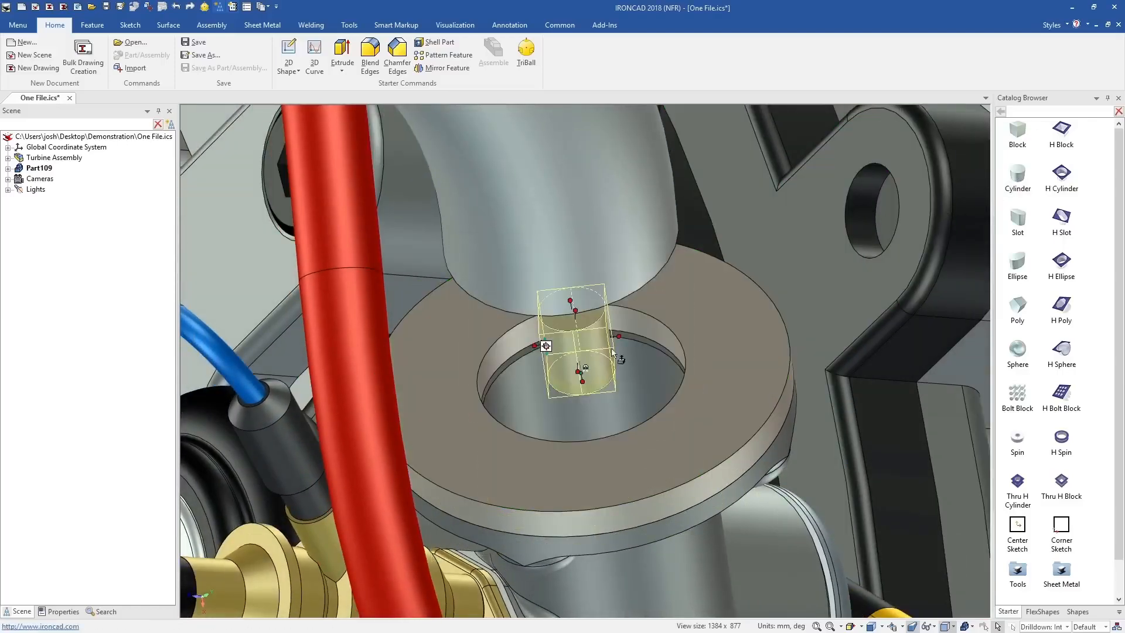
pyautogui.moveTo(648, 311); pyautogui.dragTo(655, 259, button='middle')
pyautogui.keyDown('shift'); pyautogui.moveTo(656, 258); pyautogui.dragTo(654, 258); pyautogui.keyUp('shift')
pyautogui.scroll(-4, 645, 372)
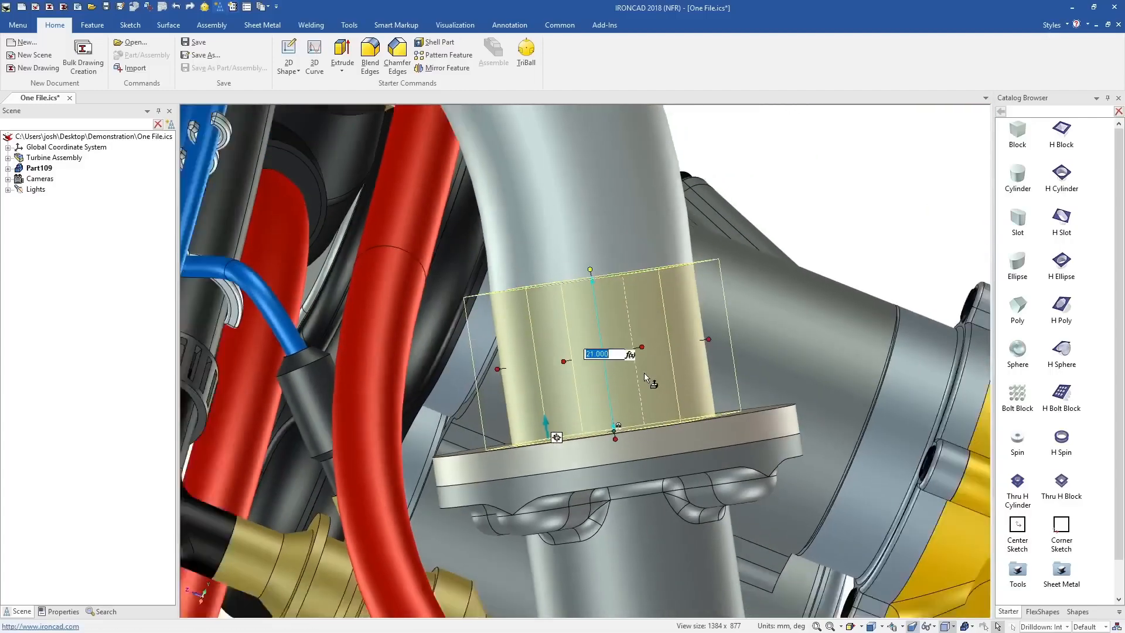
pyautogui.moveTo(650, 375); pyautogui.dragTo(853, 293, button='middle')
# Add a collar cylinder on top of the tube, 15 mm high and slightly wider than the tube.
pyautogui.moveTo(944, 250); pyautogui.dragTo(610, 305)
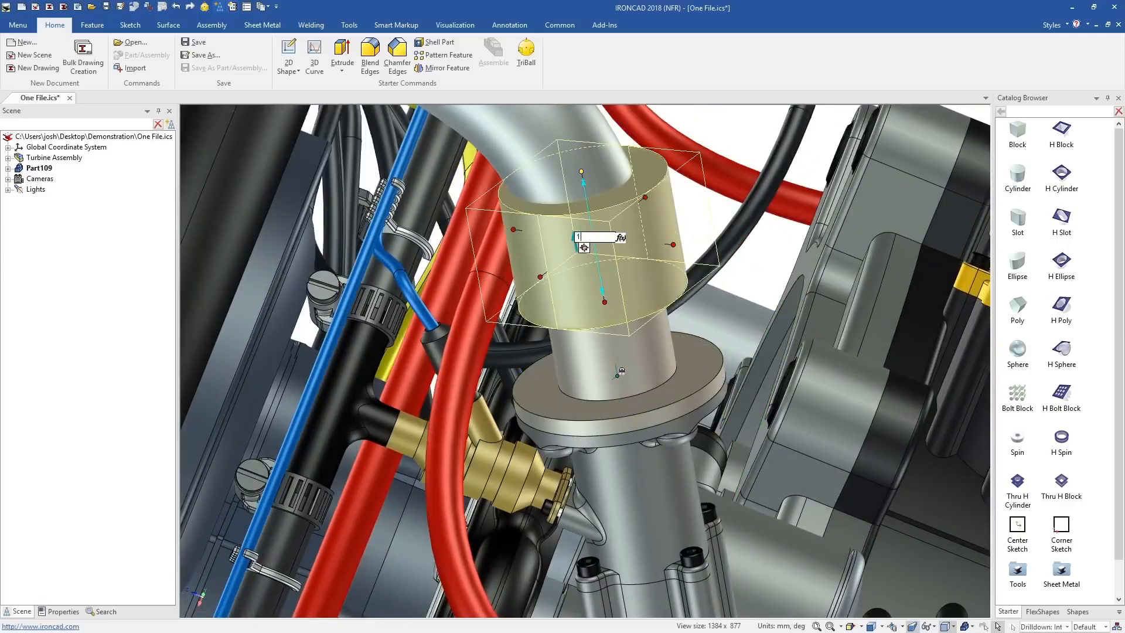
pyautogui.write('0')
pyautogui.press('Return')
pyautogui.moveTo(680, 272)
pyautogui.mouseDown()
pyautogui.moveTo(629, 265)
pyautogui.moveTo(668, 269)
pyautogui.mouseUp()
pyautogui.click(606, 302)
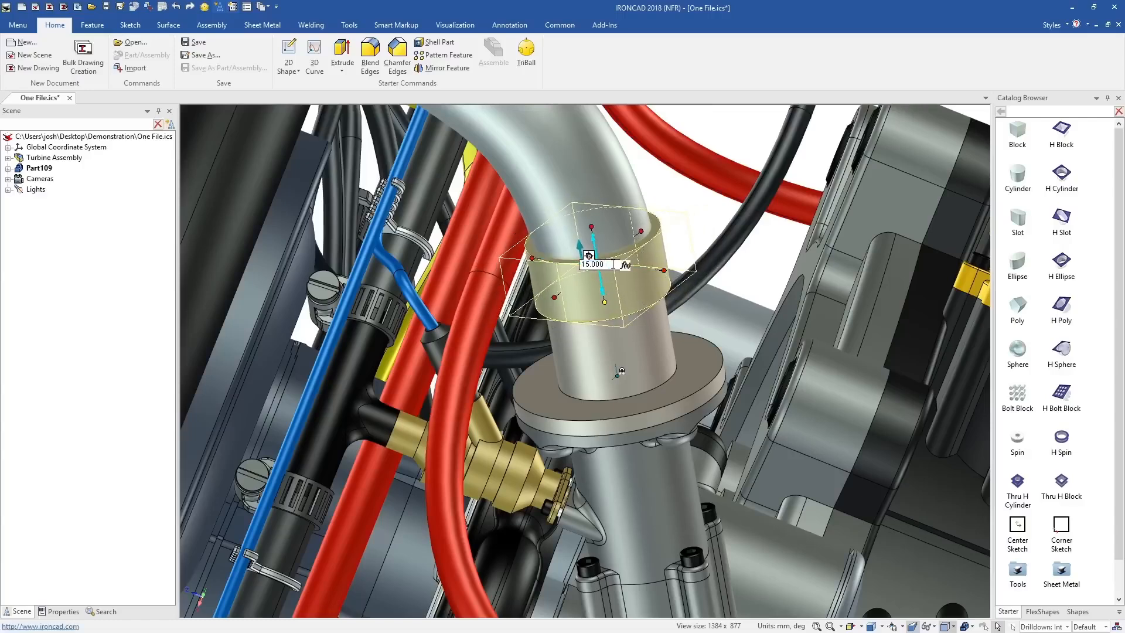
pyautogui.press('Return')
pyautogui.click(705, 213)
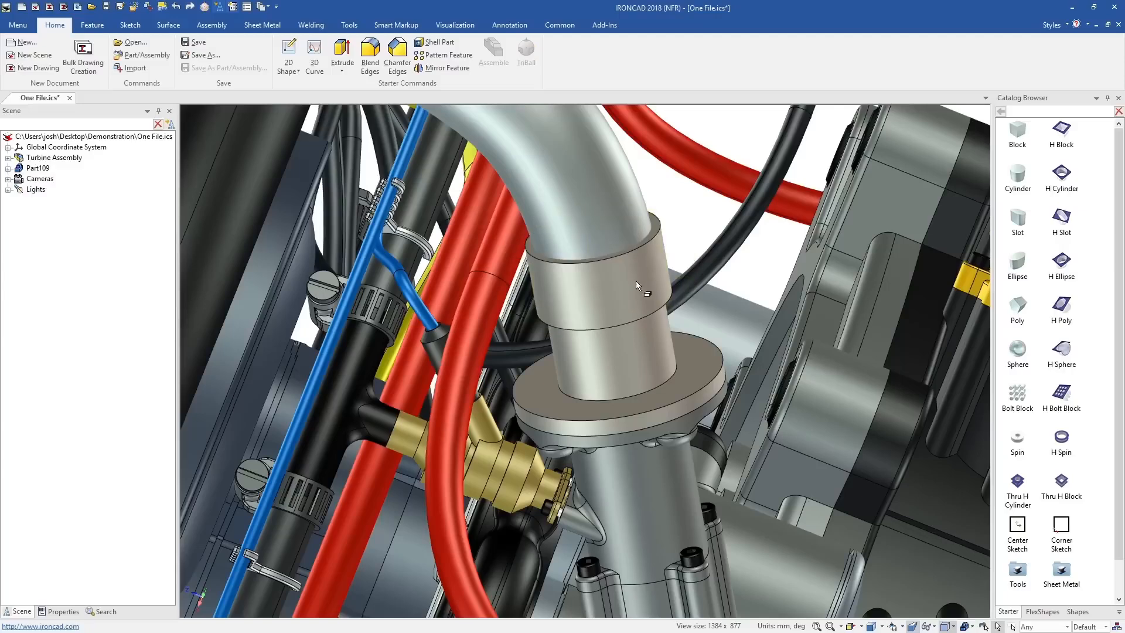
# Chamfer the edges of the collar's outer face with a 1 mm distance.
pyautogui.click(635, 280)
pyautogui.rightClick(635, 280)
pyautogui.click(684, 301)
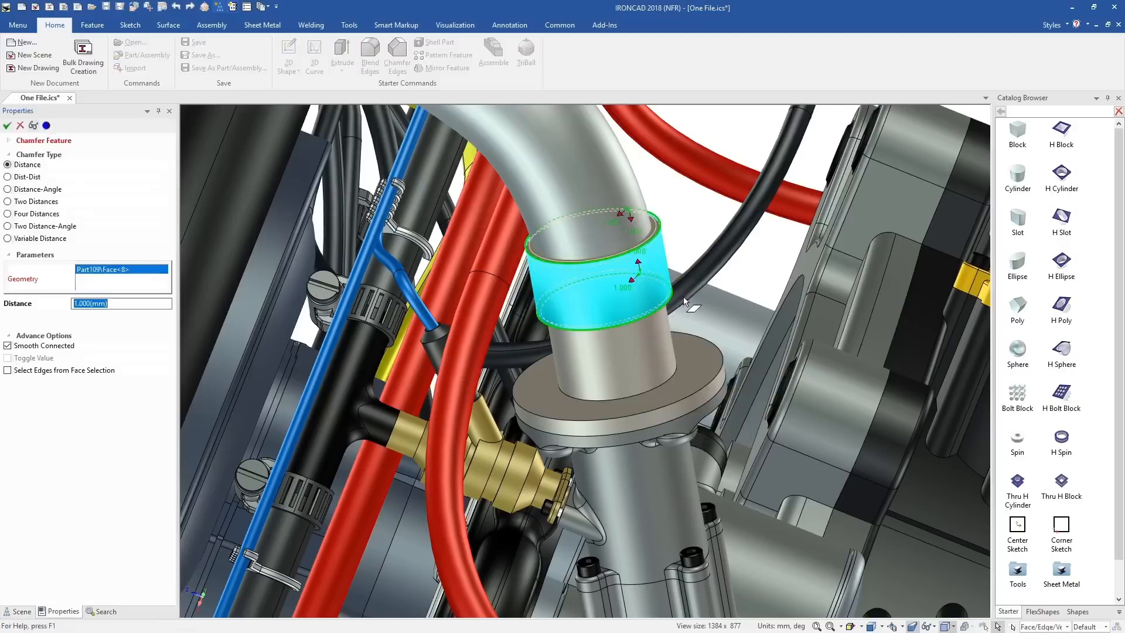
pyautogui.press('Return')
# Blend the edges of the disc flange's upper face.
pyautogui.click(693, 363)
pyautogui.rightClick(693, 363)
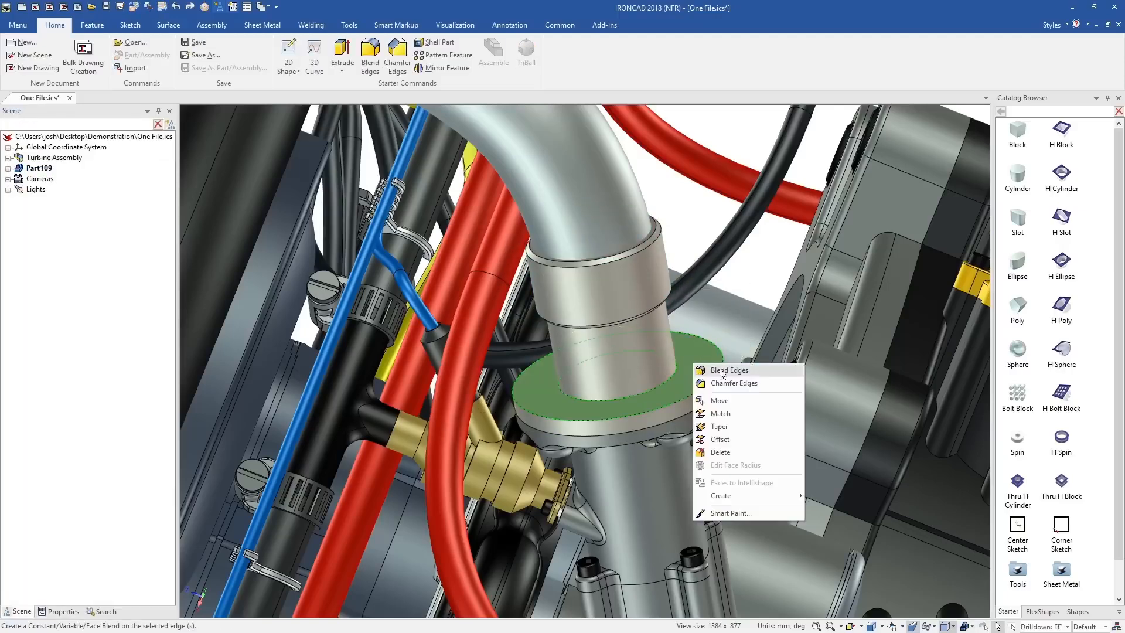
pyautogui.click(721, 369)
pyautogui.press('Return')
# Place a cylindrical hole on the flange's upper face and centre it on the bolt hole beneath using the TriBall.
pyautogui.scroll(5, 645, 381)
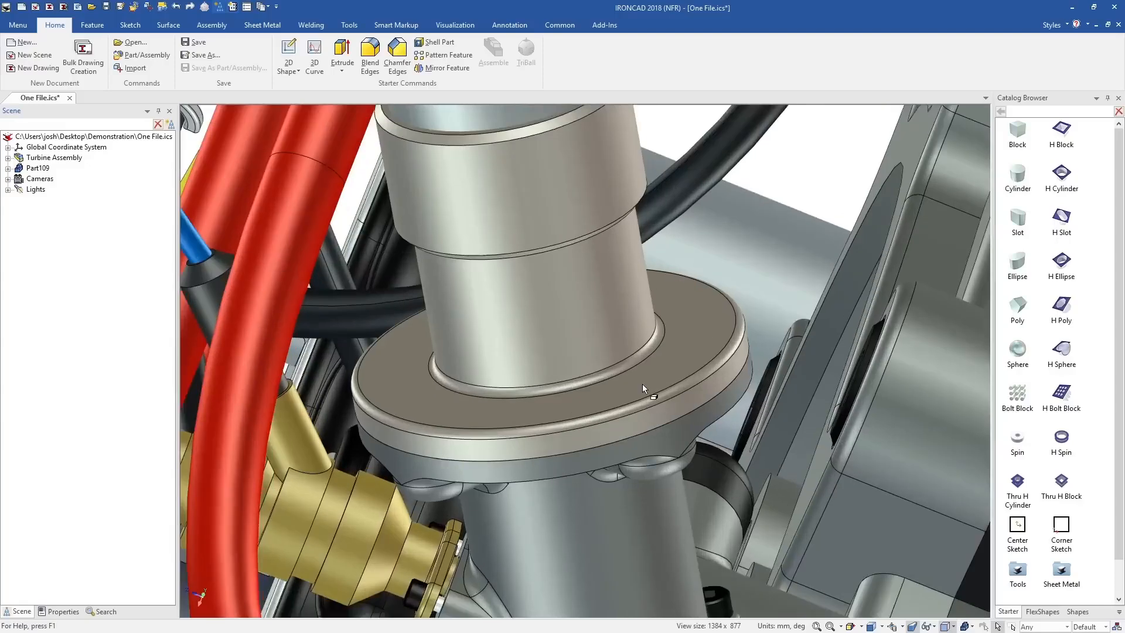
pyautogui.moveTo(1066, 174); pyautogui.dragTo(652, 388)
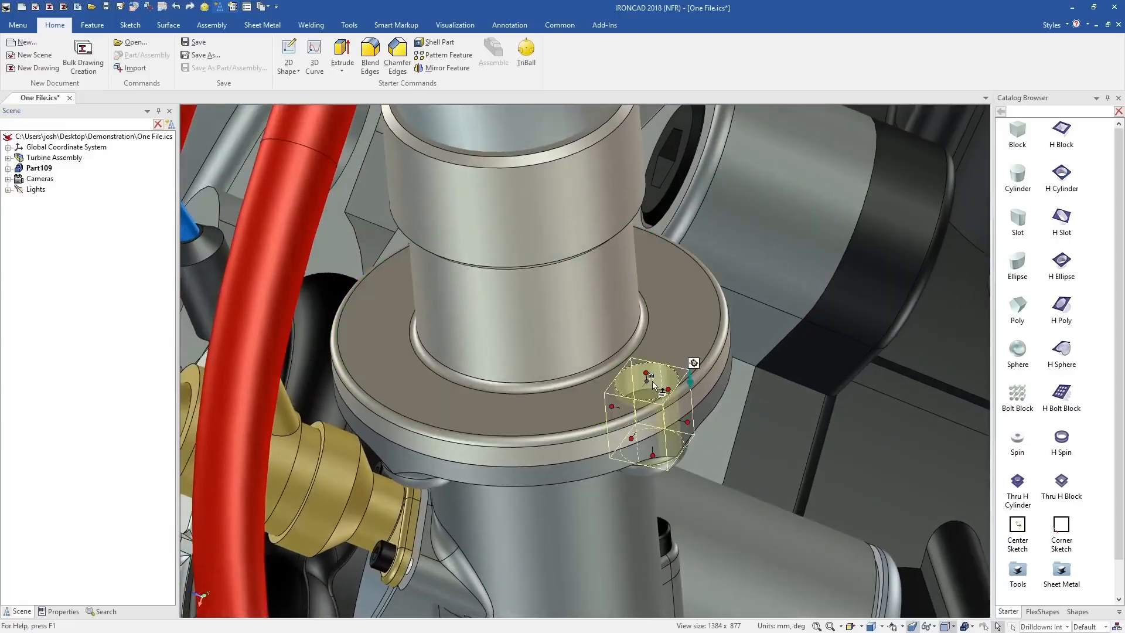
pyautogui.moveTo(652, 388); pyautogui.dragTo(635, 446, button='middle')
pyautogui.scroll(2, 642, 410)
pyautogui.press('F10')
pyautogui.rightClick(629, 351)
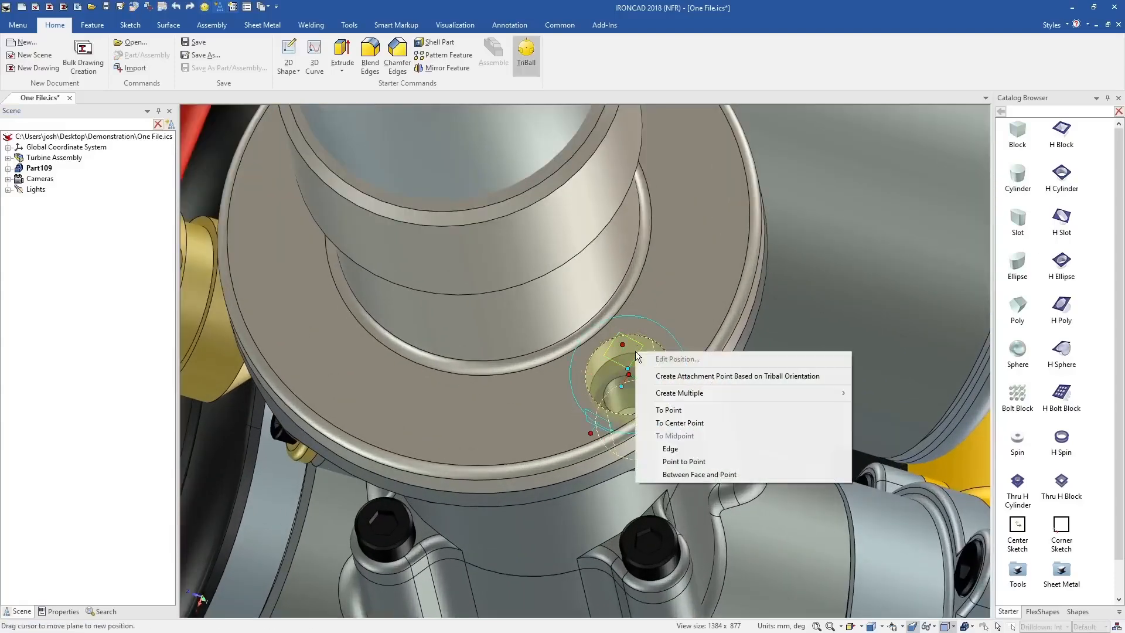
pyautogui.click(694, 420)
pyautogui.click(648, 403)
pyautogui.press('F10')
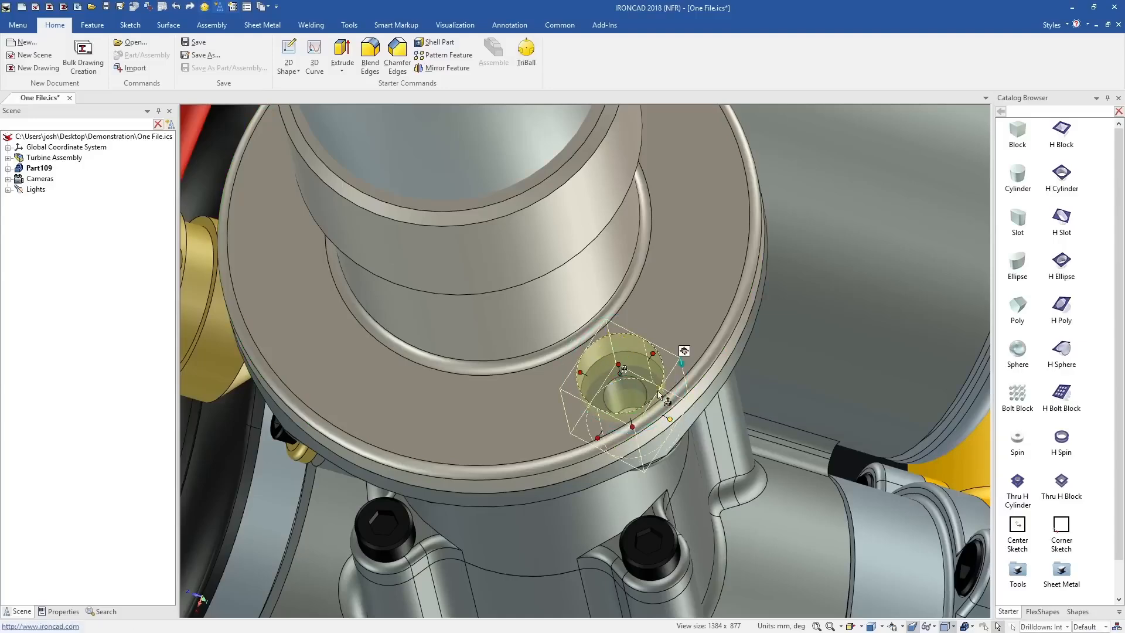
# Reposition the TriBall to the flange's centre and repeat the bolt hole around that axis with a number of 3.
pyautogui.scroll(-3, 646, 370)
pyautogui.moveTo(646, 371); pyautogui.dragTo(535, 302, button='middle')
pyautogui.press('F10')
pyautogui.press('space')
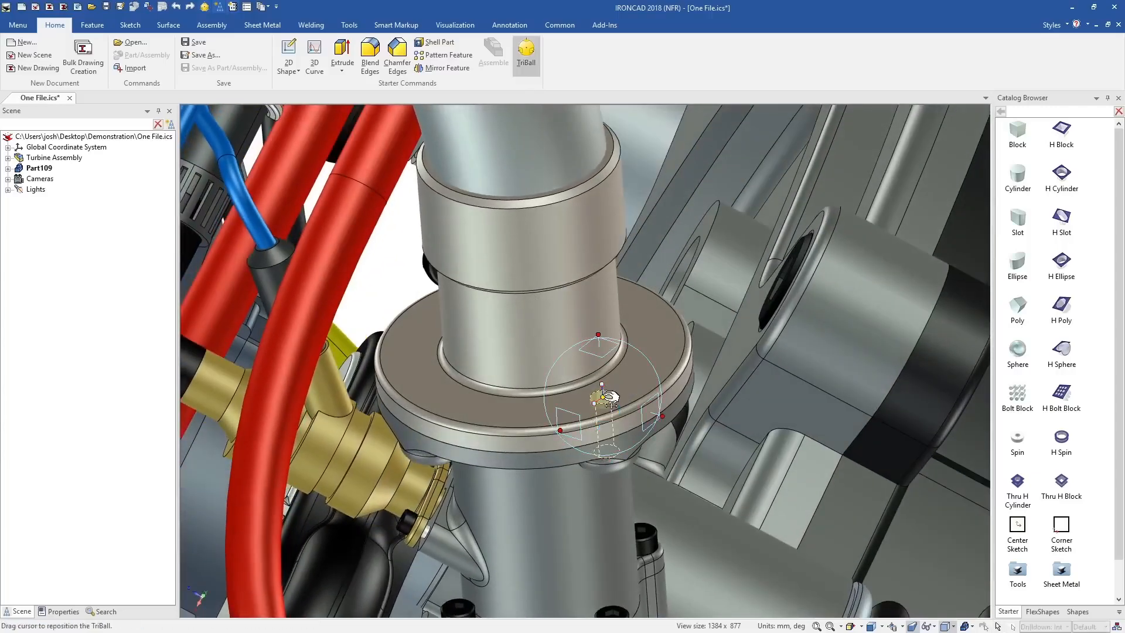
pyautogui.moveTo(602, 396); pyautogui.dragTo(582, 389)
pyautogui.press('space')
pyautogui.moveTo(566, 329); pyautogui.dragTo(519, 327, button='right')
pyautogui.click(571, 349)
pyautogui.write('3')
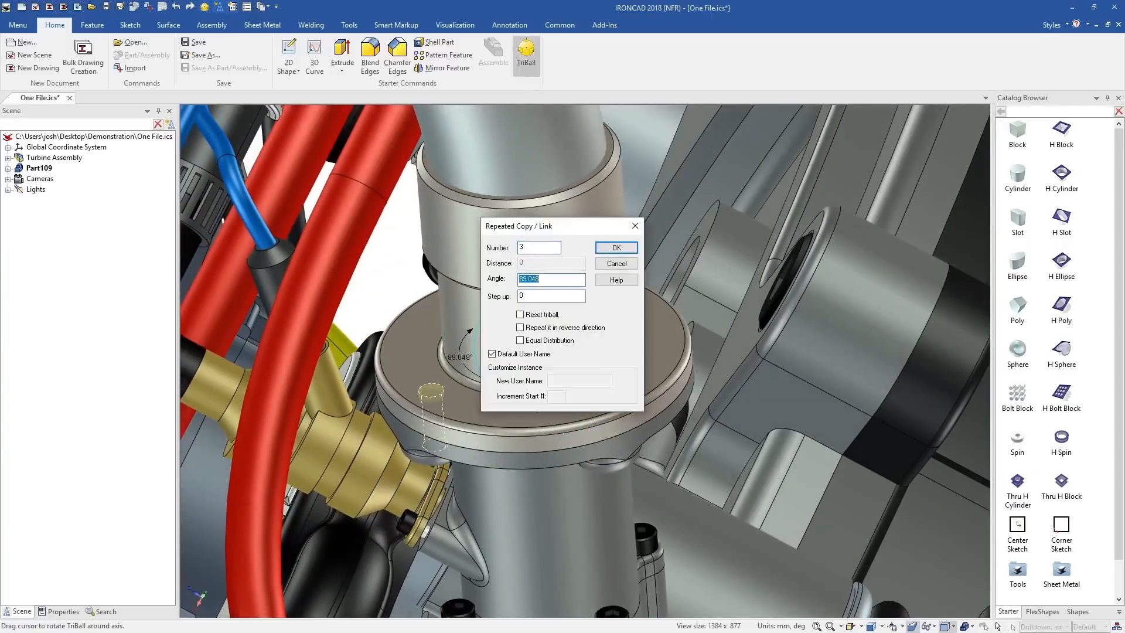
pyautogui.press('Return')
pyautogui.click(405, 279)
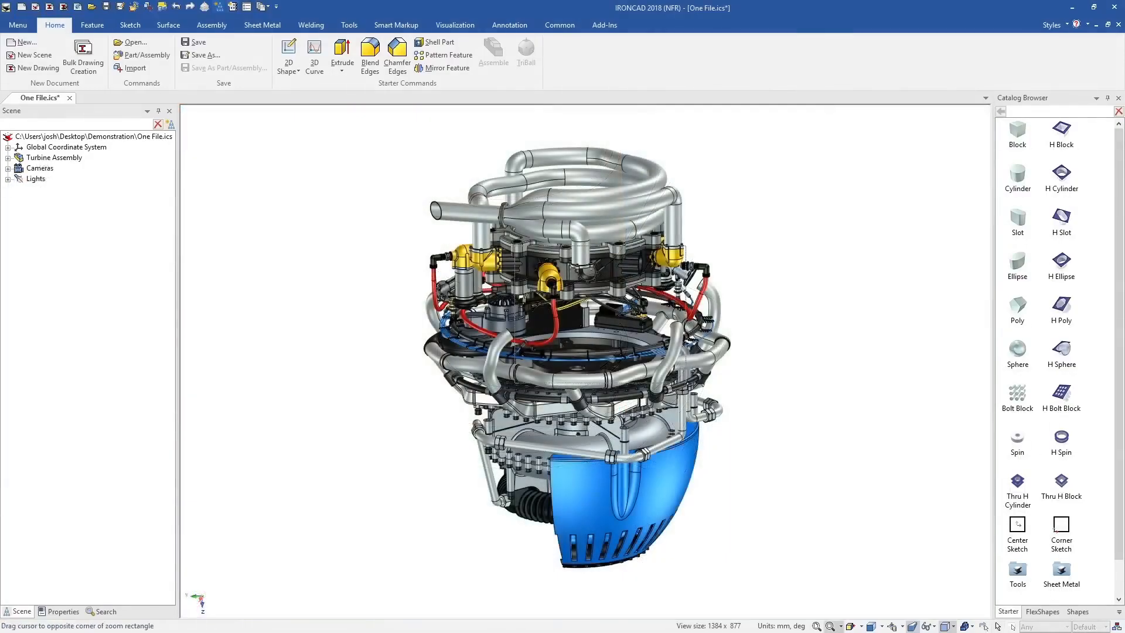
# Isolate the EMC enclosure together with the flat ring plate it sits on.
pyautogui.moveTo(683, 245); pyautogui.dragTo(686, 246)
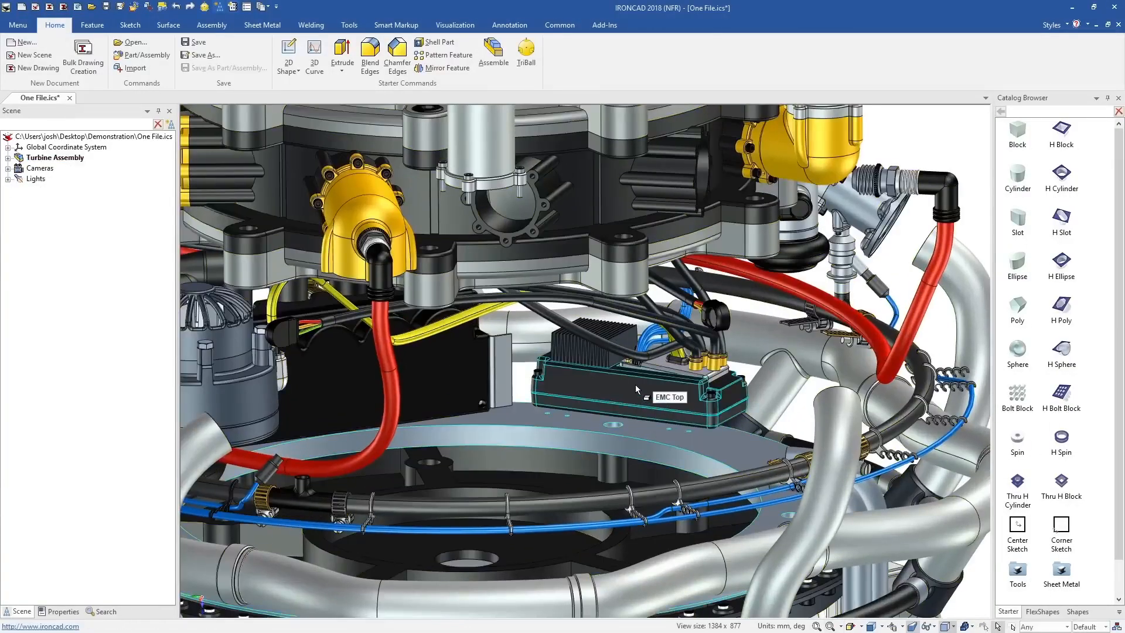
pyautogui.rightClick(636, 385)
pyautogui.click(674, 164)
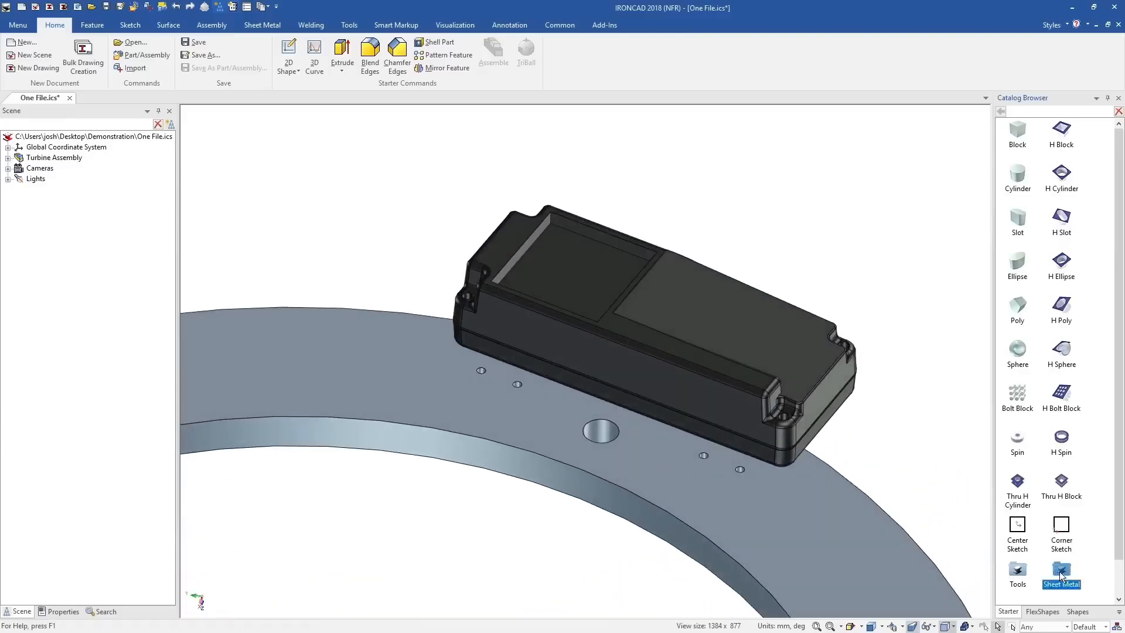
# Add a sheet metal Stock part on the ring and orient it along the EMC enclosure's long lower edge.
pyautogui.doubleClick(1061, 572)
pyautogui.moveTo(1014, 142); pyautogui.dragTo(559, 401)
pyautogui.click(586, 419)
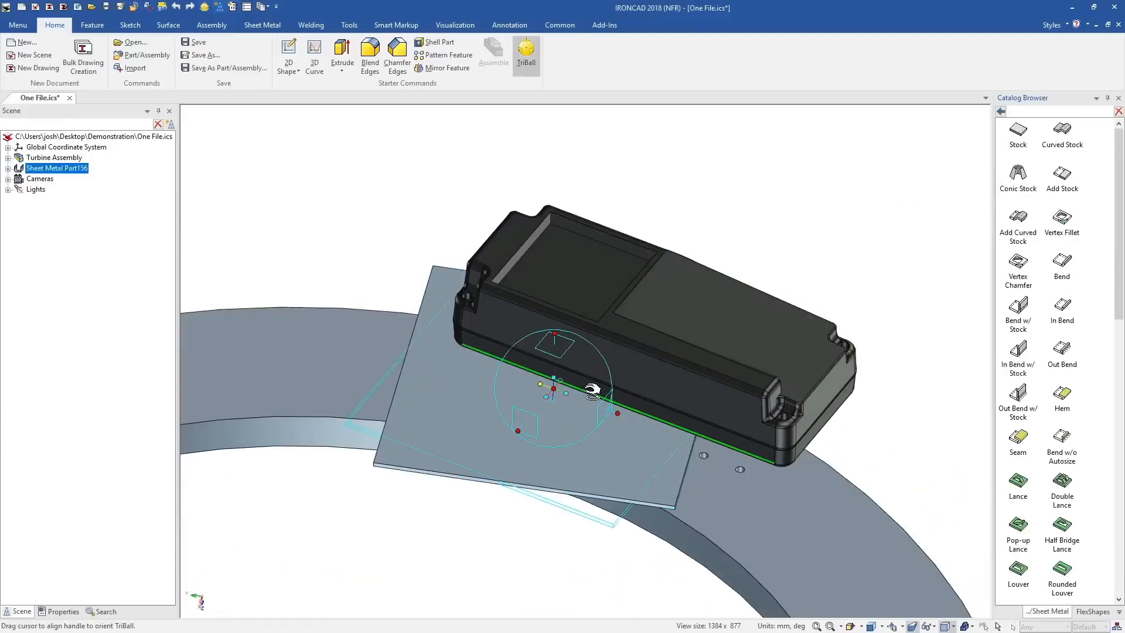
# Resize the stock plate to run past the enclosure's far end and add an upright bend on that short edge.
pyautogui.moveTo(485, 481); pyautogui.dragTo(620, 437)
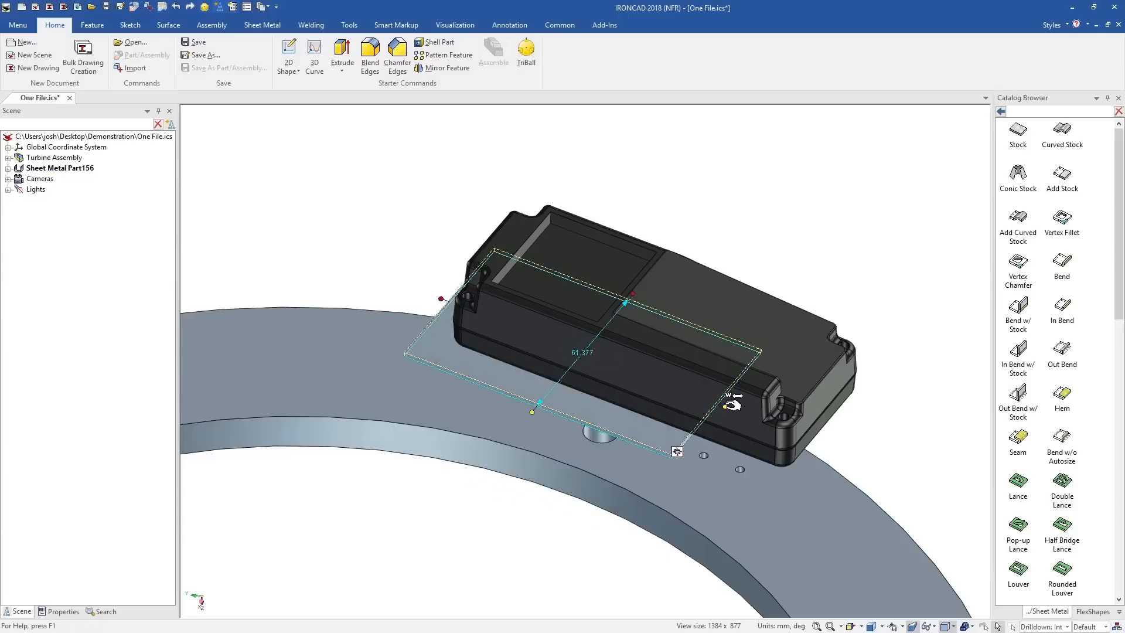
pyautogui.moveTo(732, 403); pyautogui.dragTo(837, 413)
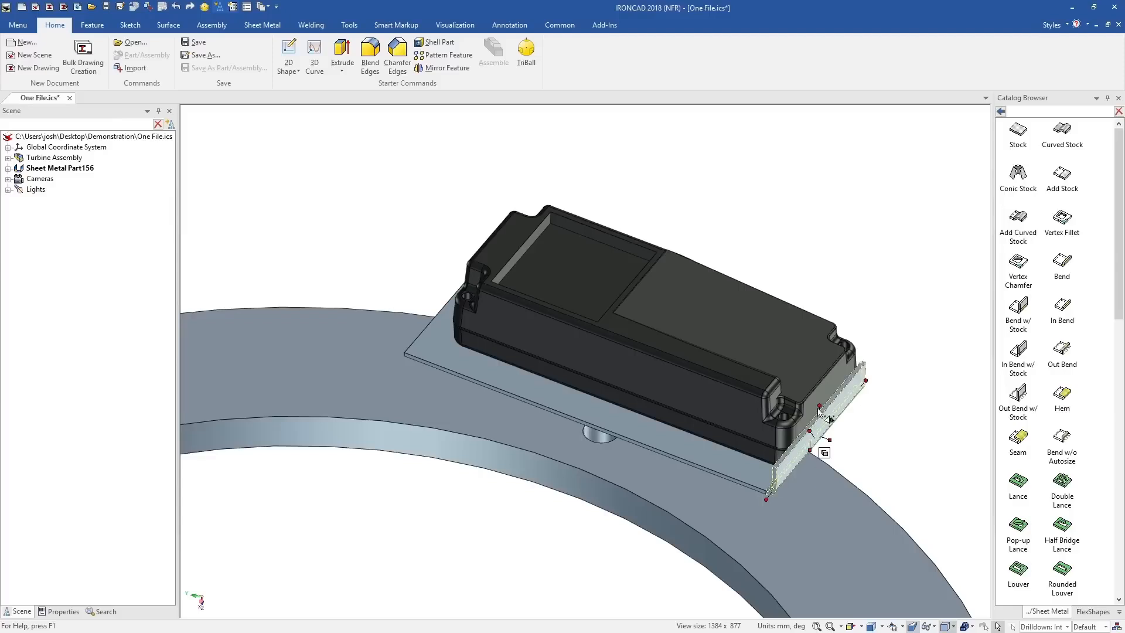
pyautogui.click(724, 449)
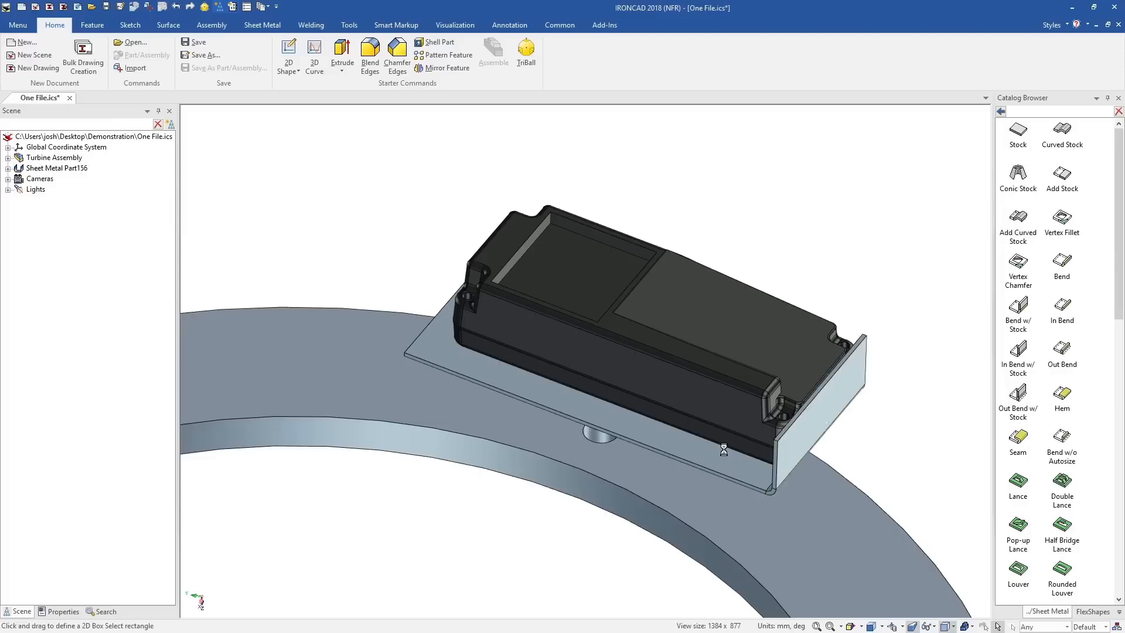
# Set the sheet metal plate's width to 40 mm.
pyautogui.click(715, 456)
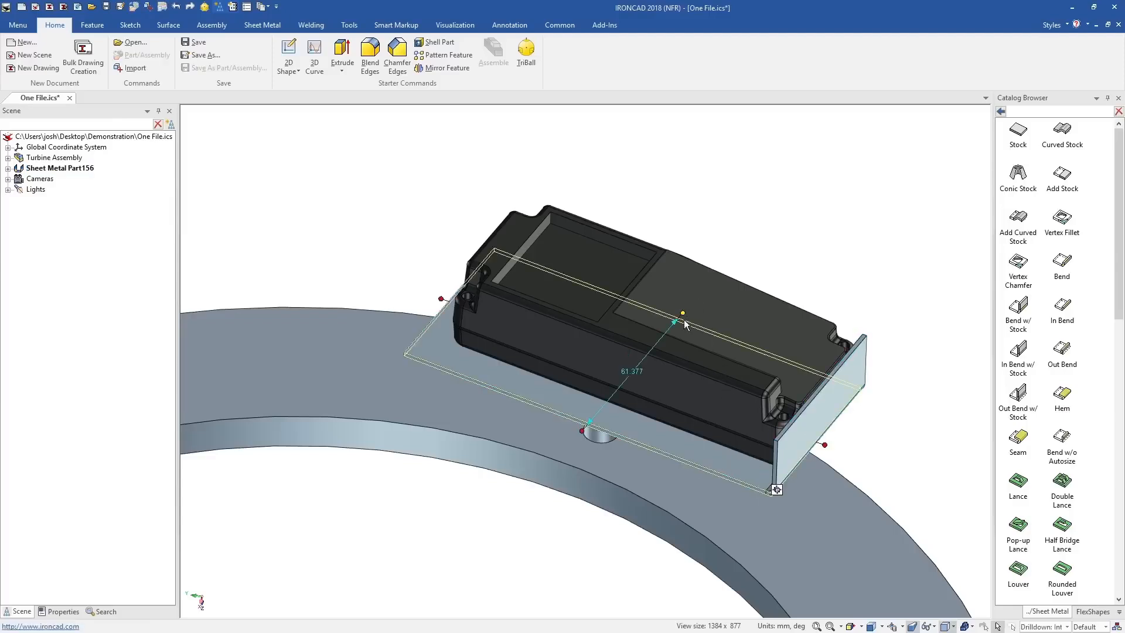
pyautogui.moveTo(683, 320); pyautogui.dragTo(653, 364)
pyautogui.write('40')
pyautogui.press('Return')
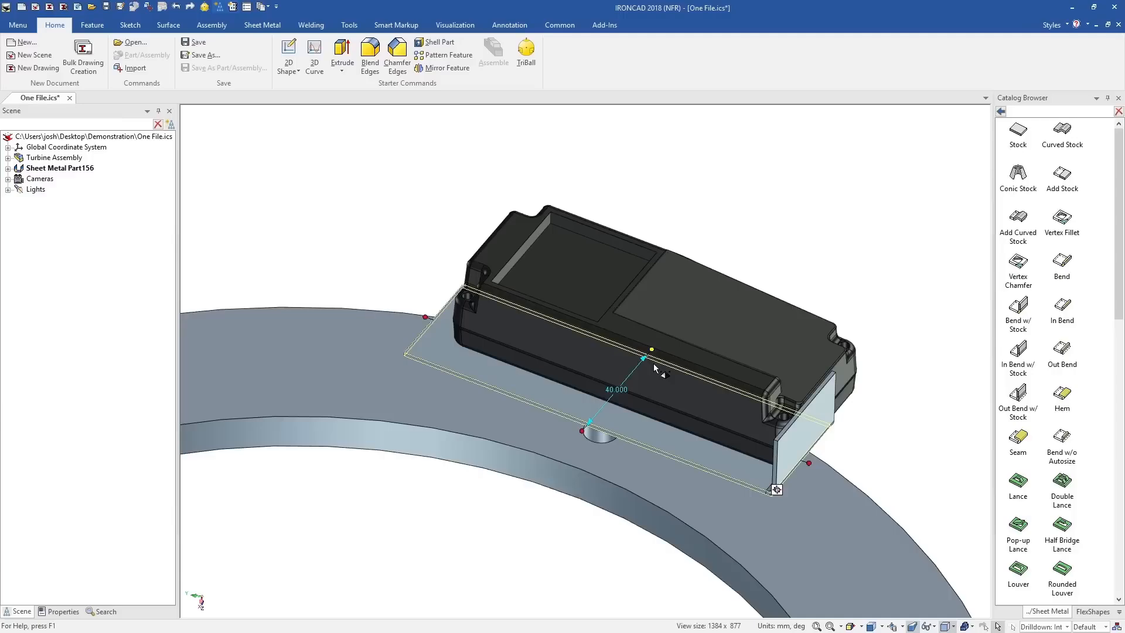
# Add an upright bend on the plate's opposite short edge and raise its wall alongside the enclosure.
pyautogui.scroll(3, 270, 274)
pyautogui.moveTo(621, 394); pyautogui.dragTo(750, 381, button='middle')
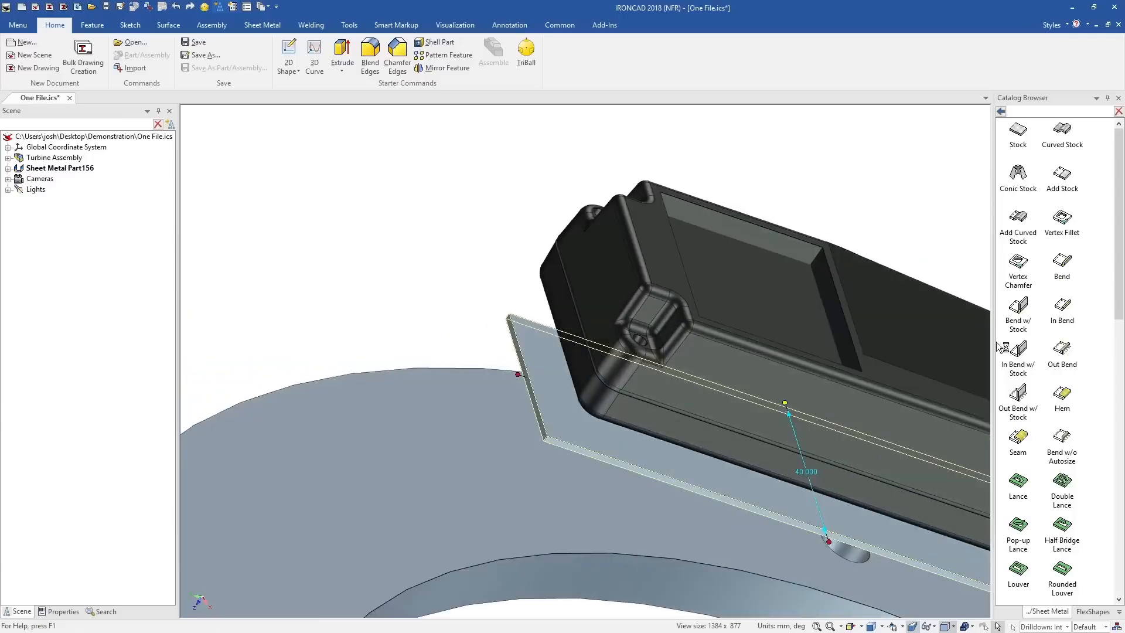
pyautogui.click(539, 331)
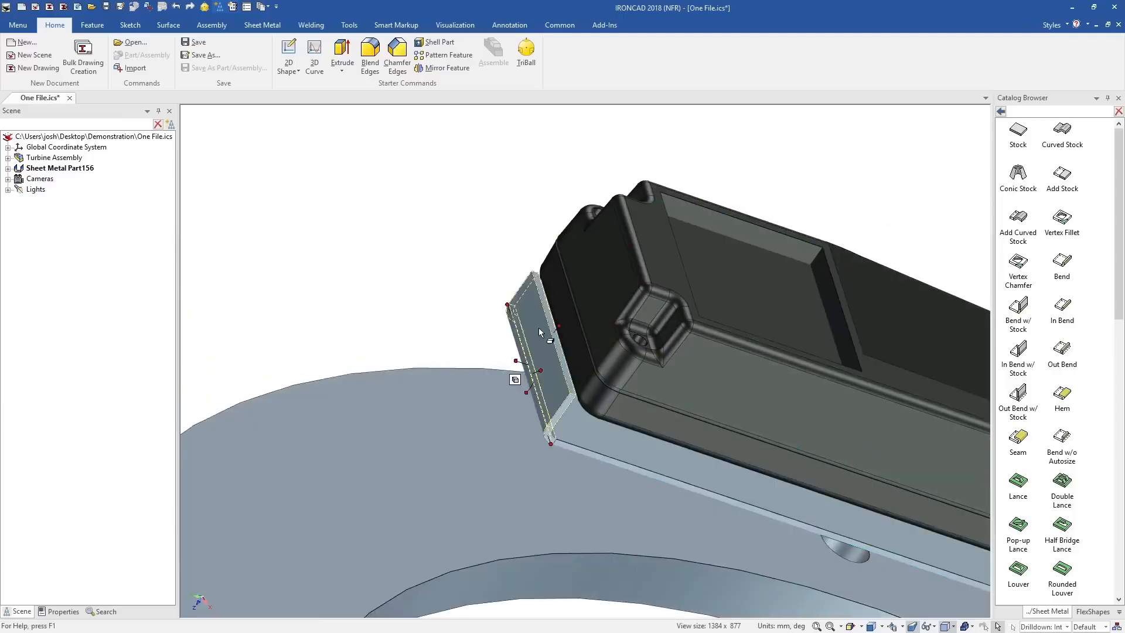
pyautogui.keyDown('shift'); pyautogui.moveTo(560, 327); pyautogui.dragTo(632, 236); pyautogui.keyUp('shift')
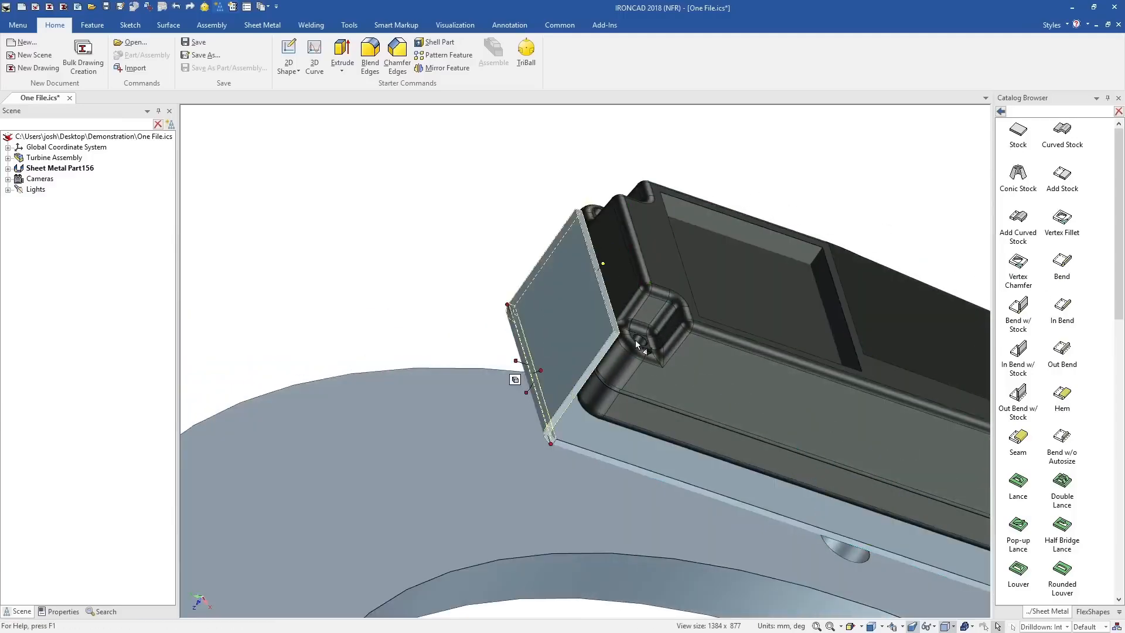
# Shorten the base plate so the bent end moves in toward the enclosure.
pyautogui.moveTo(642, 341); pyautogui.dragTo(585, 347, button='middle')
pyautogui.click(597, 380)
pyautogui.moveTo(548, 372); pyautogui.dragTo(588, 389)
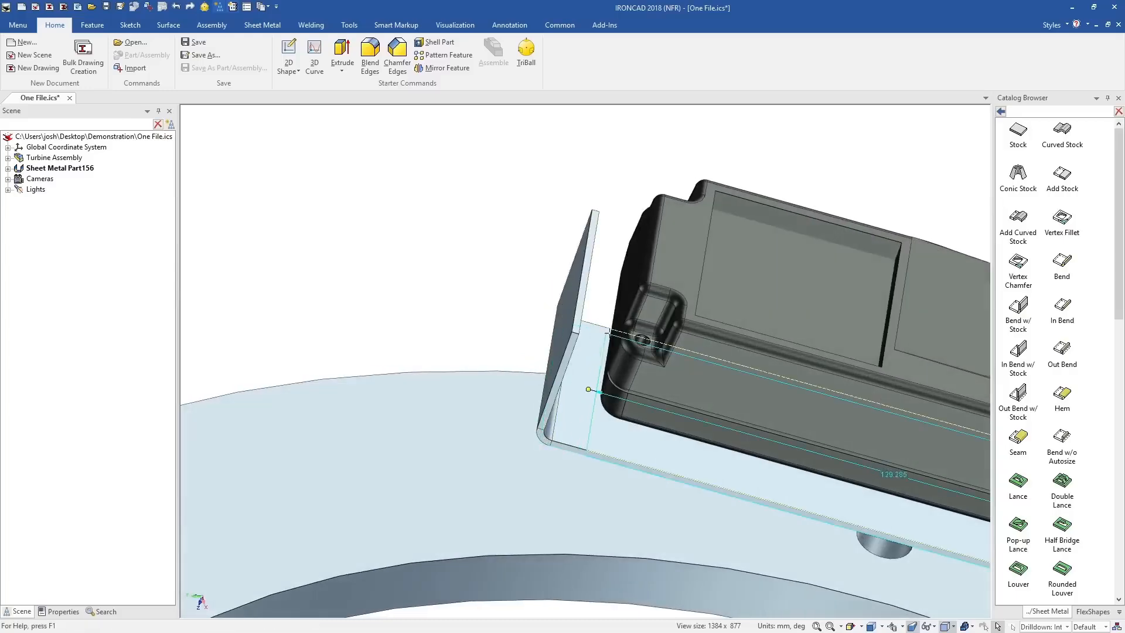
pyautogui.moveTo(726, 352); pyautogui.dragTo(791, 461, button='middle')
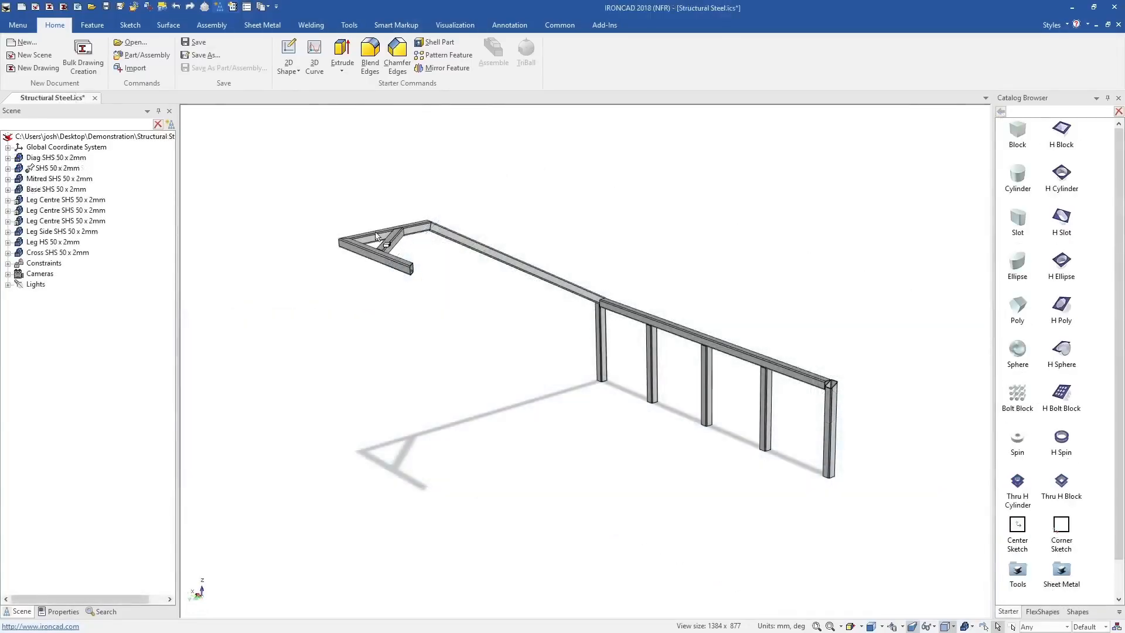
# Lengthen the frame's side member outward and extend the front beam's free end to line up with the end leg.
pyautogui.doubleClick(375, 233)
pyautogui.moveTo(331, 242); pyautogui.dragTo(250, 255)
pyautogui.doubleClick(310, 280)
pyautogui.moveTo(341, 289); pyautogui.dragTo(841, 413)
# Mirror the Cross, Diag and SHS 50 x 2mm members along the front beam as linked copies using the TriBall.
pyautogui.click(321, 262)
pyautogui.keyDown('shift'); pyautogui.click(480, 245); pyautogui.keyUp('shift')
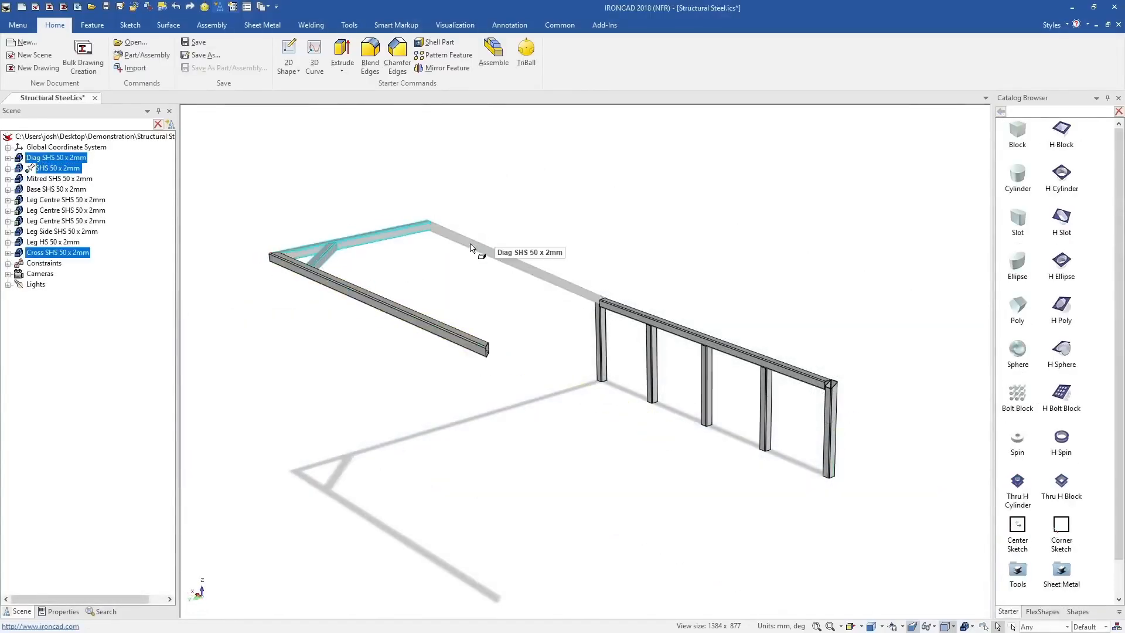
pyautogui.press('F10')
pyautogui.rightClick(374, 300)
pyautogui.moveTo(492, 467)
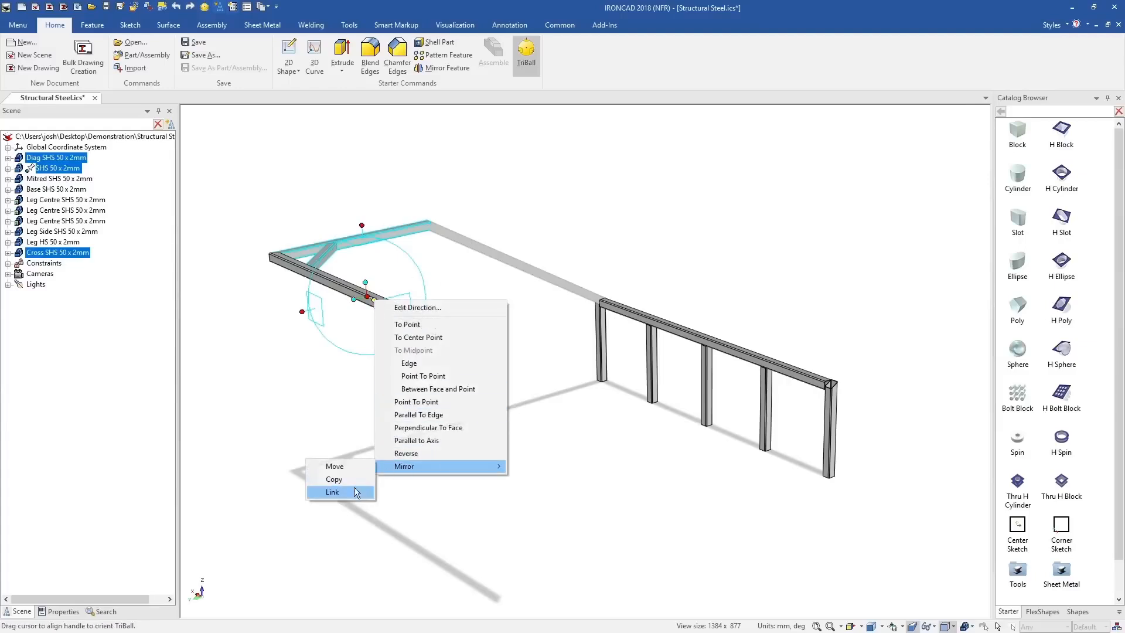
pyautogui.click(337, 493)
pyautogui.click(708, 365)
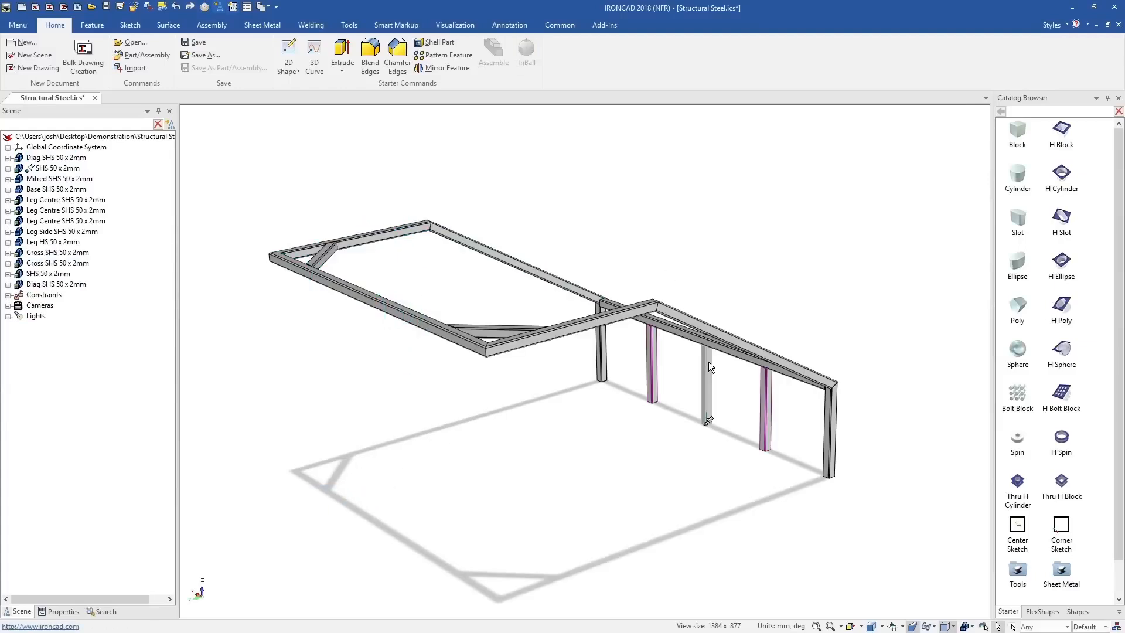
# Place a Leg Centre SHS 50 x 2mm on the frame's side beam without duplicating the pattern, and extend it across to the opposite beam.
pyautogui.scroll(5, 539, 273)
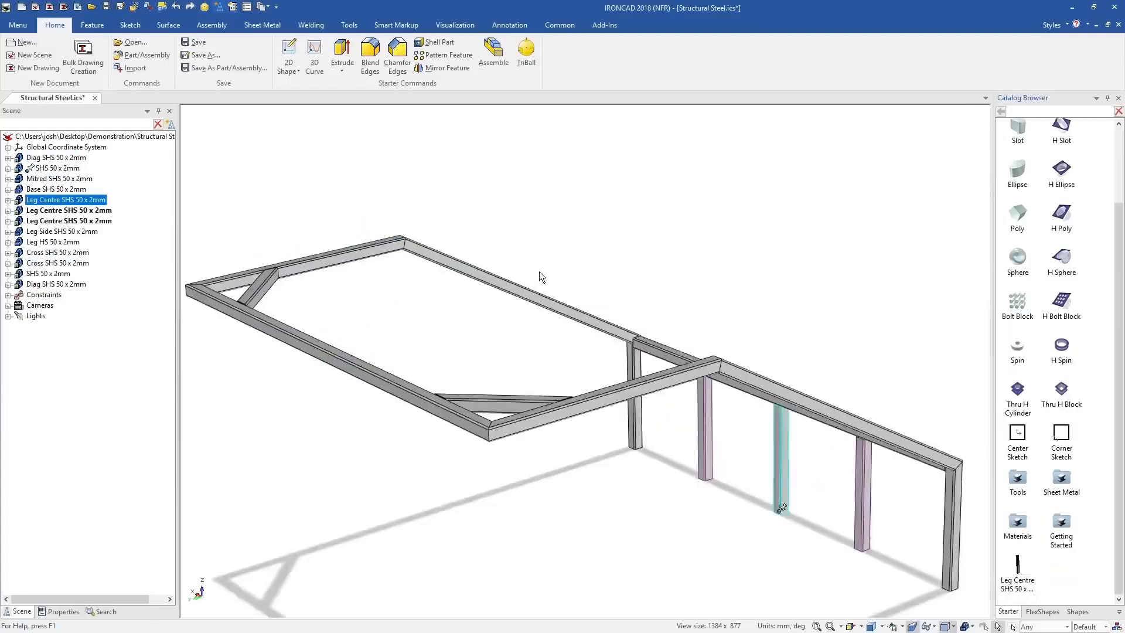
pyautogui.moveTo(1016, 575); pyautogui.dragTo(517, 308)
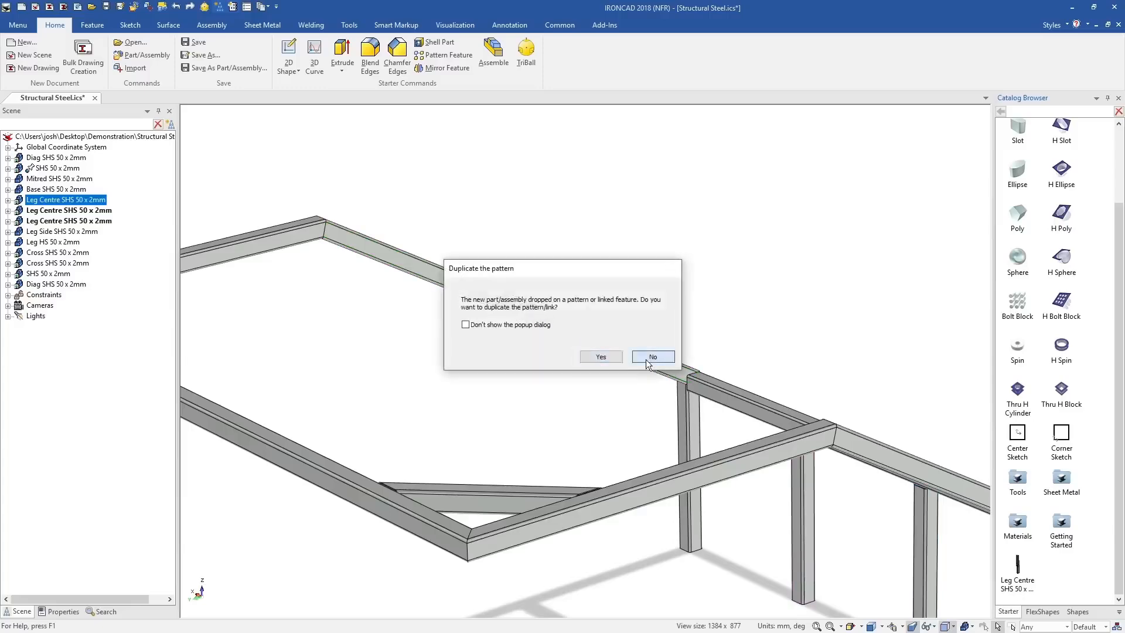
pyautogui.click(646, 360)
pyautogui.moveTo(637, 368); pyautogui.dragTo(838, 452, button='right')
pyautogui.click(908, 502)
pyautogui.moveTo(888, 537); pyautogui.dragTo(625, 294, button='middle')
pyautogui.press('Escape')
pyautogui.click(600, 254)
pyautogui.scroll(-2, 603, 264)
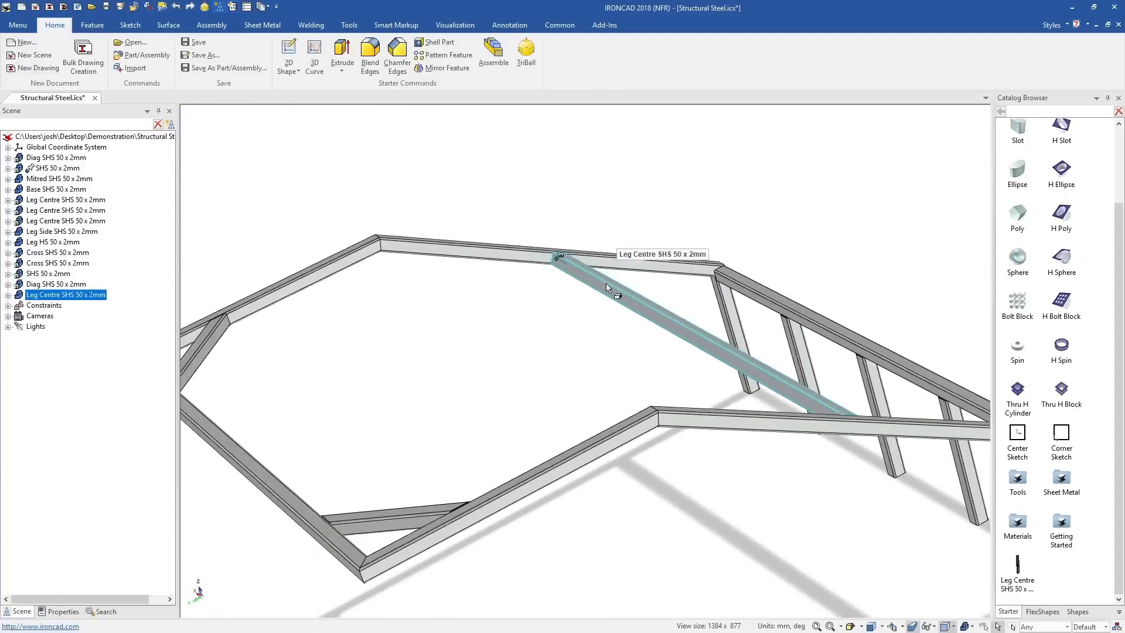
# Make one linked copy of the new cross beam in each direction at a distance of 400 mm using the TriBall.
pyautogui.press('F10')
pyautogui.moveTo(493, 254); pyautogui.dragTo(588, 262, button='right')
pyautogui.click(542, 289)
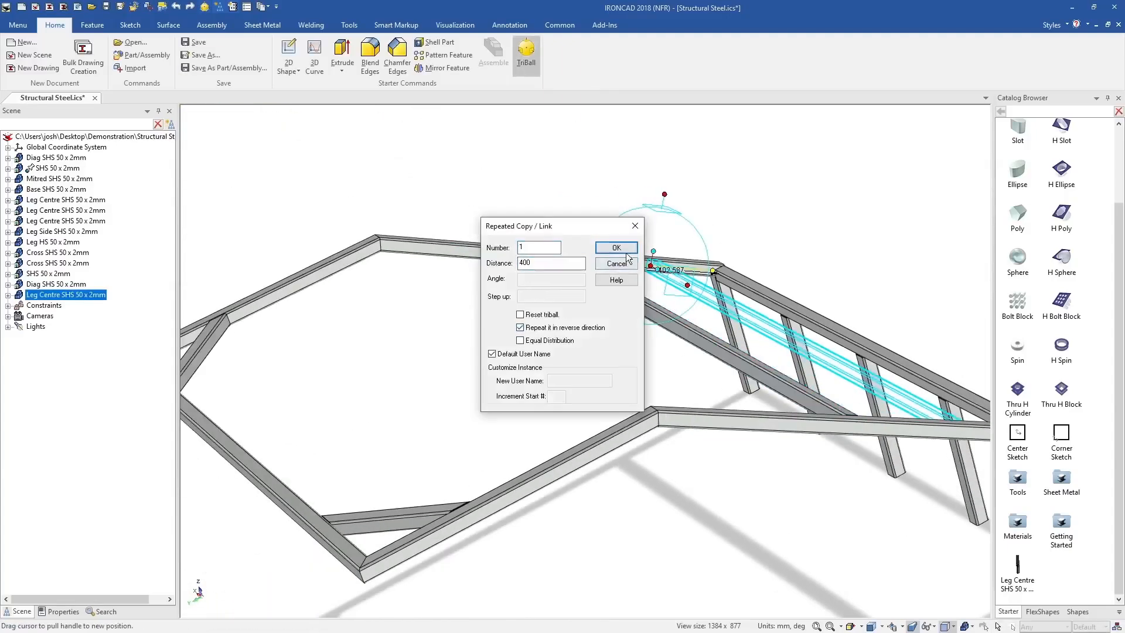
pyautogui.click(616, 247)
# Rename the new linked cross beams as Centre SHS 50 x 2mm in the scene tree.
pyautogui.doubleClick(40, 295)
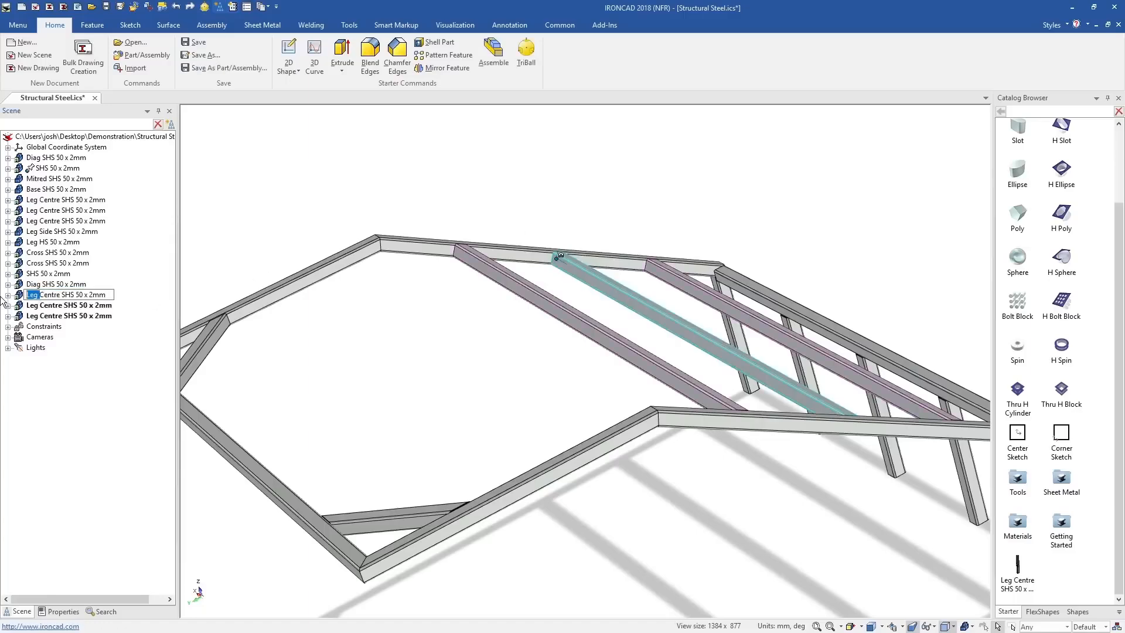
pyautogui.press('BackSpace')
pyautogui.click(49, 387)
# Select all members of the steel frame and group them into one assembly.
pyautogui.scroll(-5, 627, 354)
pyautogui.moveTo(597, 404); pyautogui.dragTo(498, 375, button='middle')
pyautogui.moveTo(344, 155); pyautogui.dragTo(895, 578)
pyautogui.rightClick(671, 345)
pyautogui.click(758, 177)
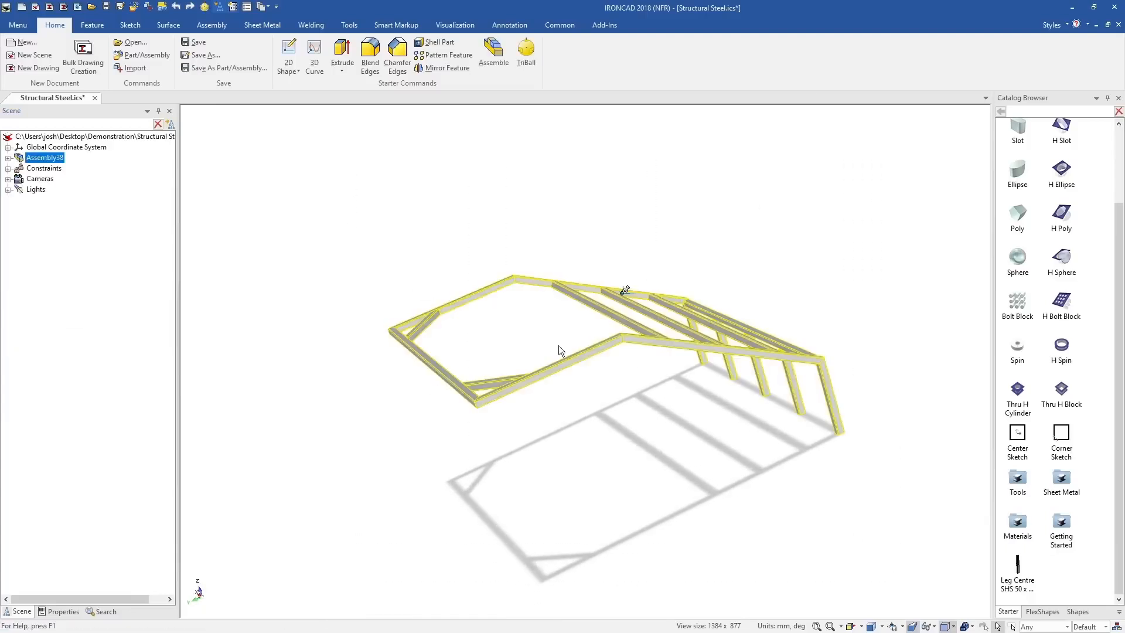
# Reposition the TriBall alone just beyond the frame's free end and mirror the assembly there as a linked copy.
pyautogui.press('F10')
pyautogui.press('space')
pyautogui.moveTo(626, 291); pyautogui.dragTo(522, 381)
pyautogui.moveTo(506, 381); pyautogui.dragTo(442, 375)
pyautogui.moveTo(374, 405); pyautogui.dragTo(344, 418)
pyautogui.rightClick(395, 392)
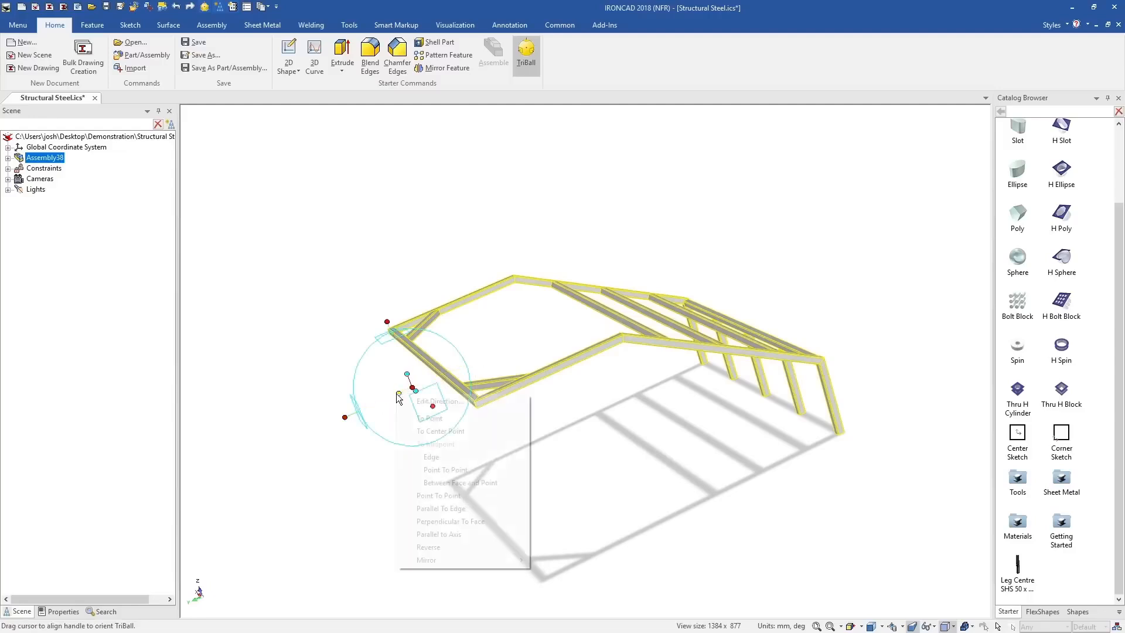
pyautogui.moveTo(440, 557)
pyautogui.click(355, 585)
pyautogui.press('F10')
pyautogui.press('F8')
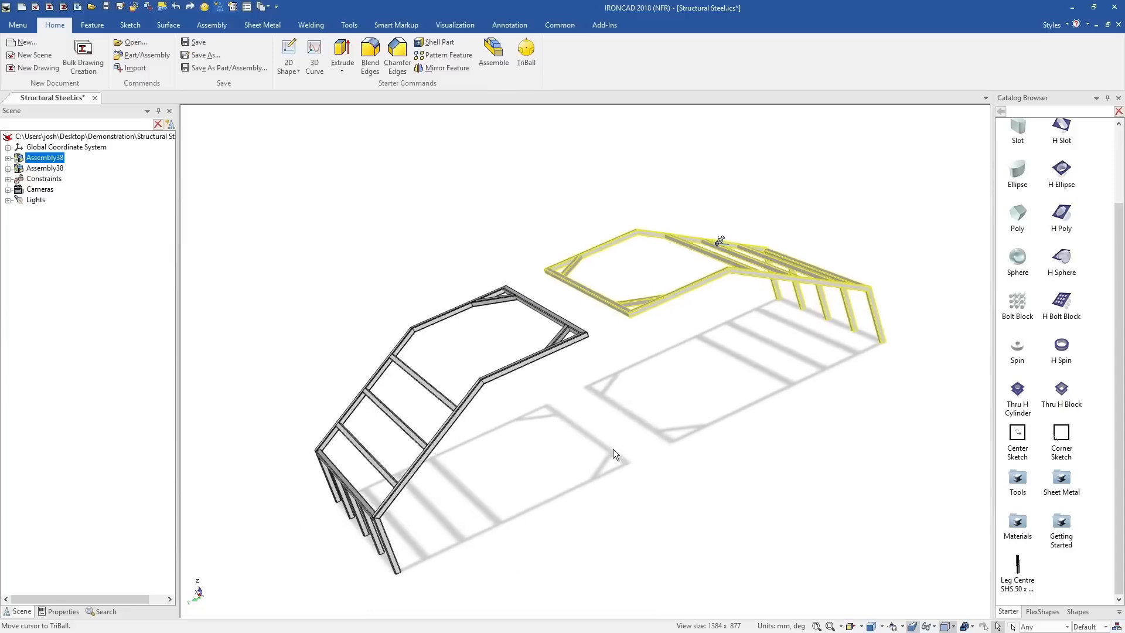
pyautogui.click(612, 448)
pyautogui.moveTo(524, 375); pyautogui.dragTo(622, 406, button='middle')
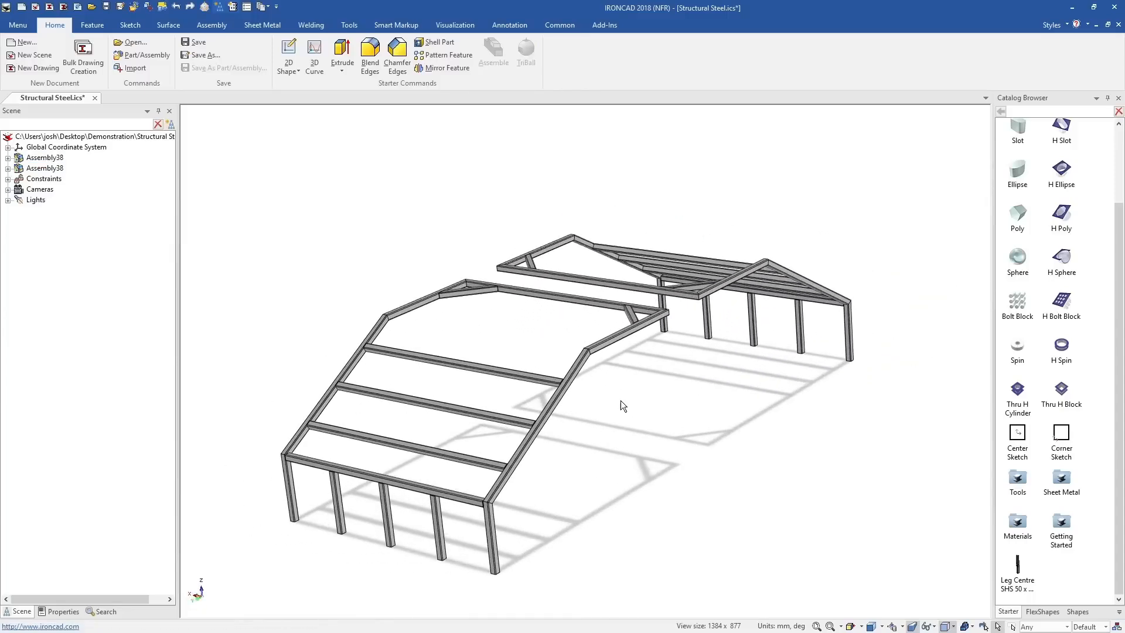
# Set up bulk drawing creation for the scene, adding sheets for the Cross, Leg Centre and Leg Side SHS 50 x 2mm parts.
pyautogui.click(83, 56)
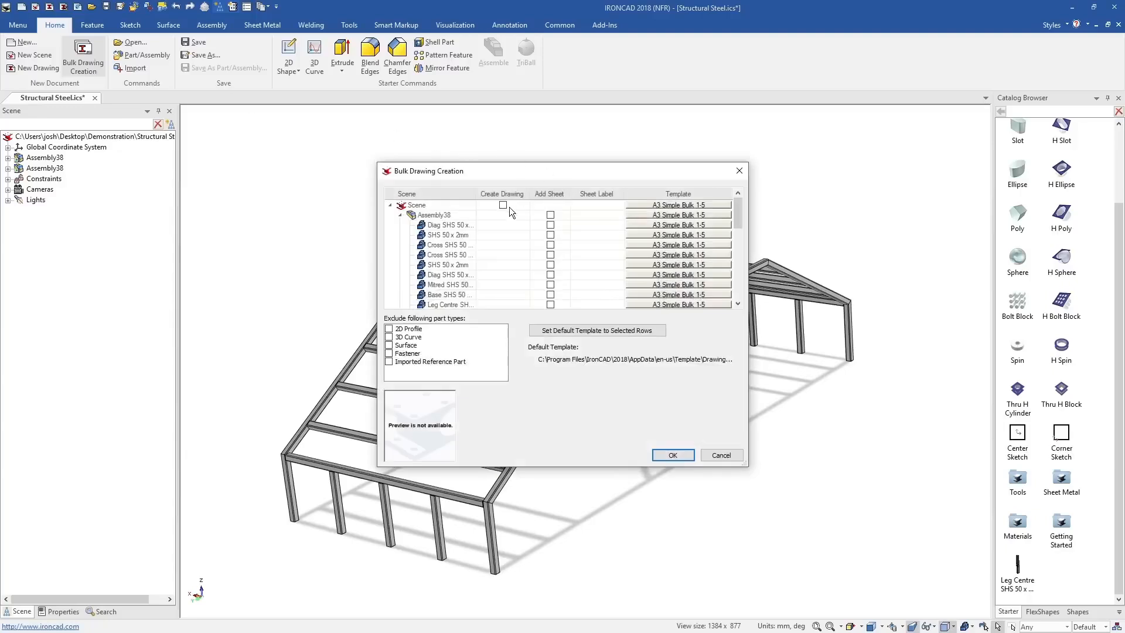
pyautogui.click(502, 204)
pyautogui.click(551, 247)
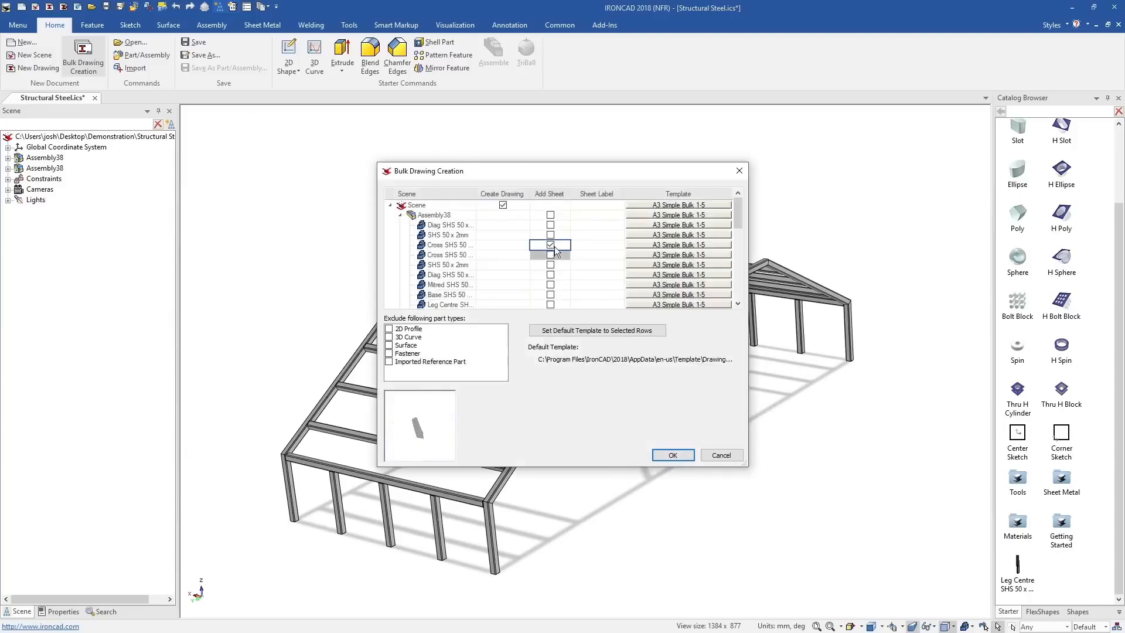
pyautogui.click(550, 305)
pyautogui.scroll(-1, 550, 303)
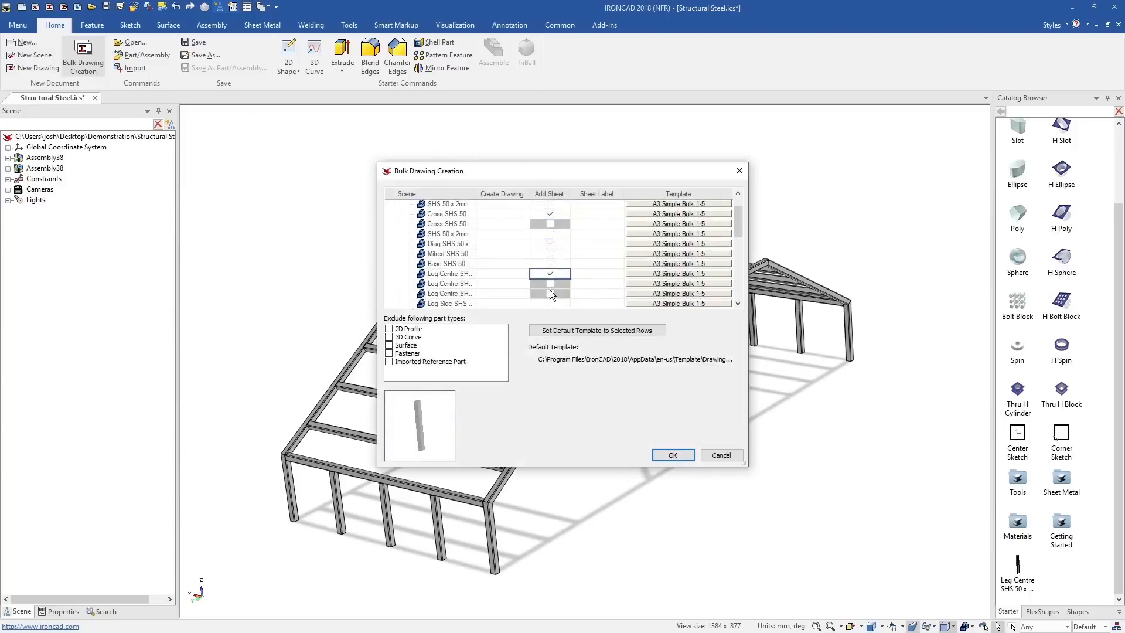
pyautogui.click(551, 303)
pyautogui.scroll(-2, 552, 300)
pyautogui.scroll(3, 561, 288)
# Assign the Cut List with ISO template to the scene drawing, generate the drawings and open the first sheet.
pyautogui.click(663, 205)
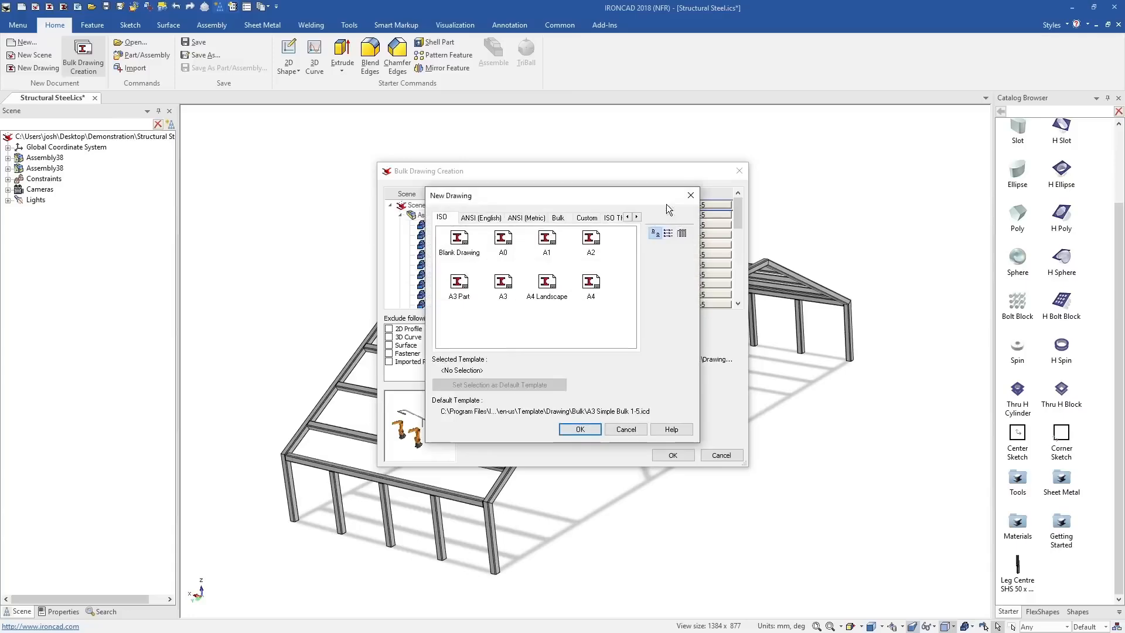
pyautogui.click(561, 220)
pyautogui.click(504, 286)
pyautogui.click(580, 429)
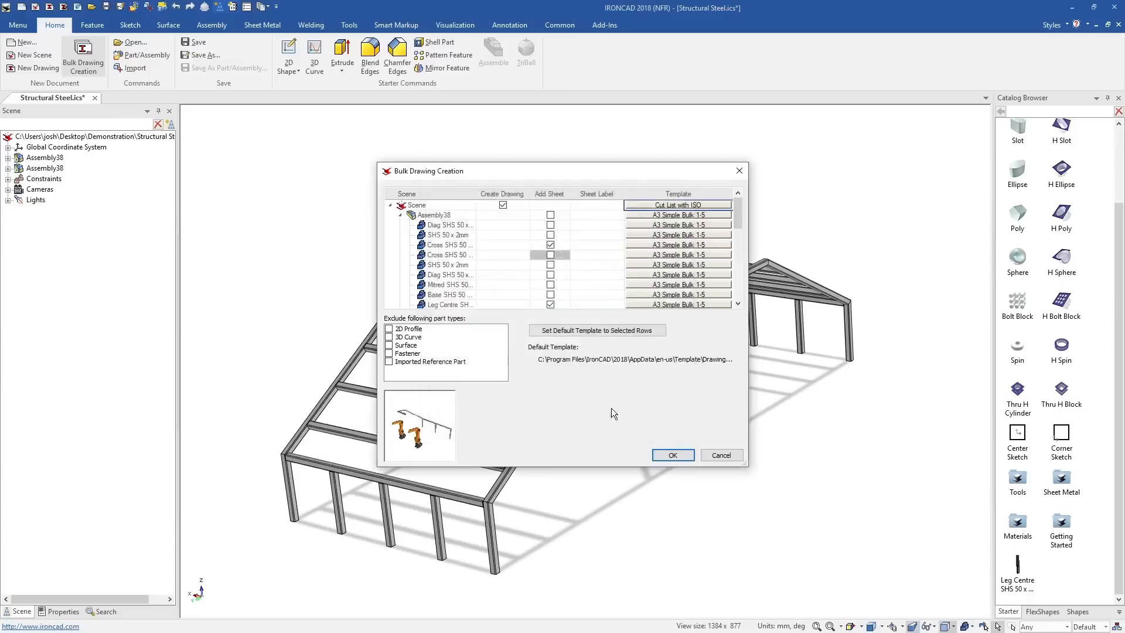
pyautogui.click(673, 455)
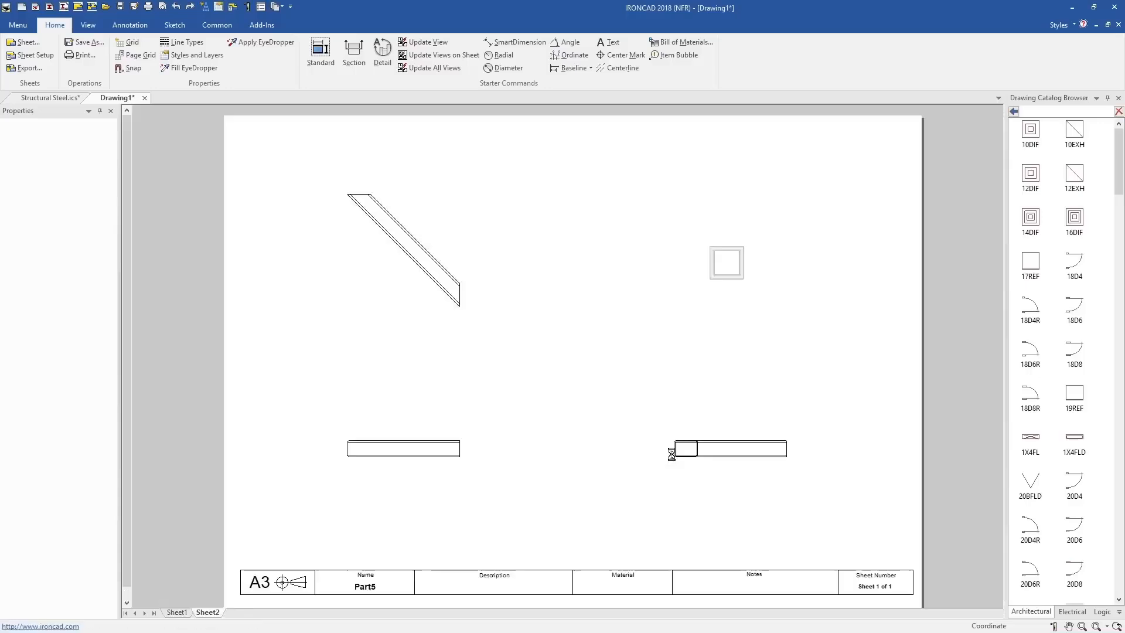
pyautogui.click(651, 283)
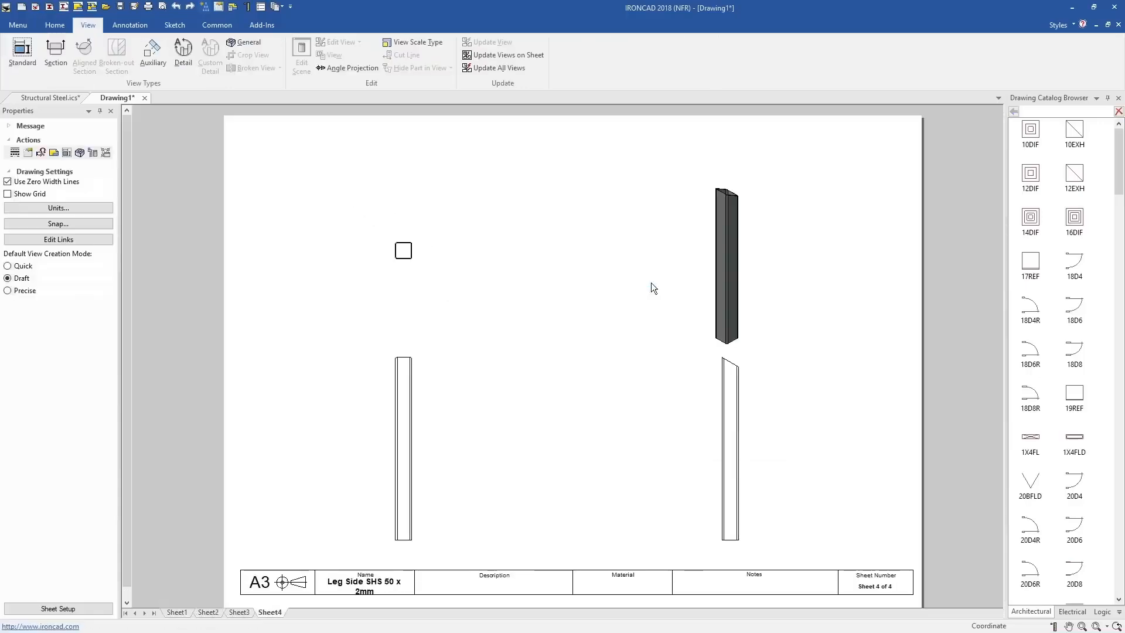
pyautogui.click(182, 612)
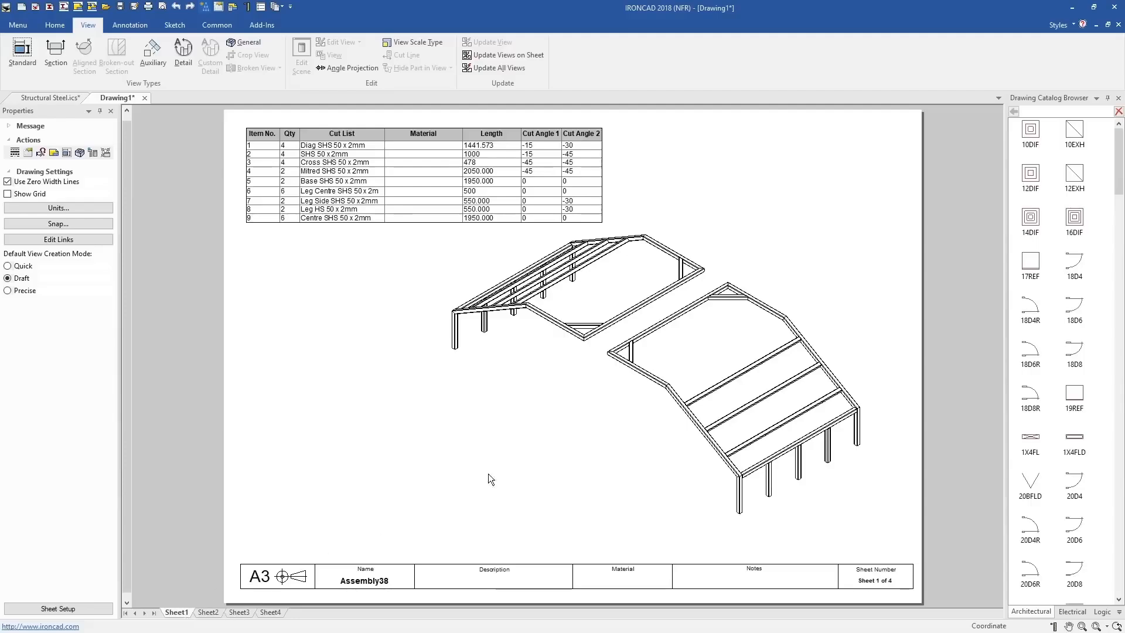
# Delete the Cross SHS 50 x 2mm corner braces from the model, update the drawing's cut list and return to the model.
pyautogui.click(57, 99)
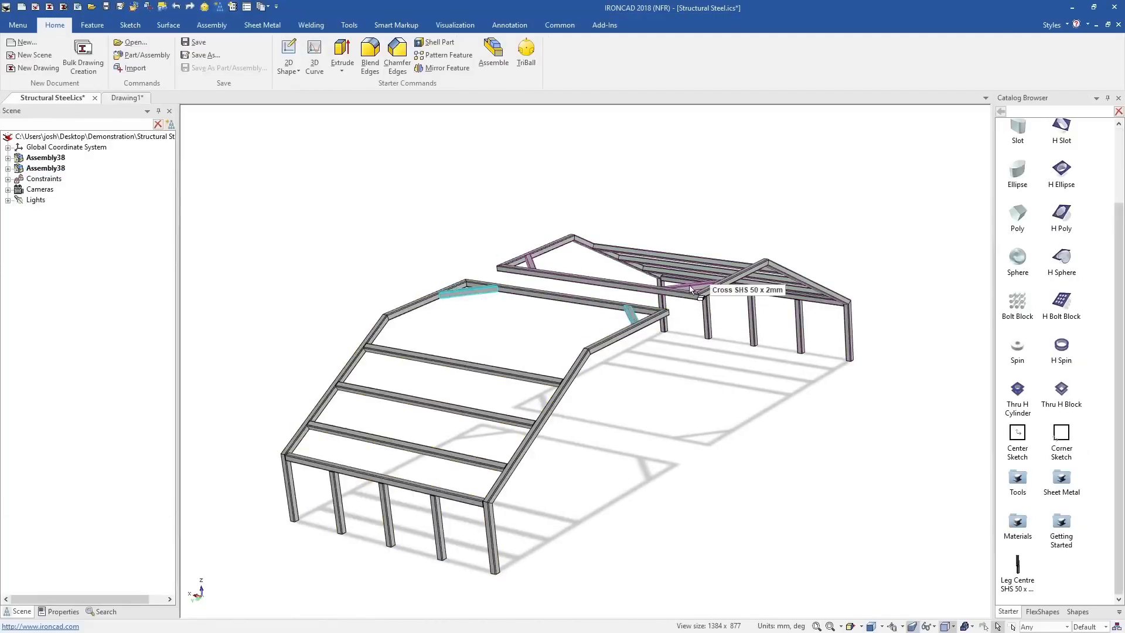
pyautogui.click(573, 365)
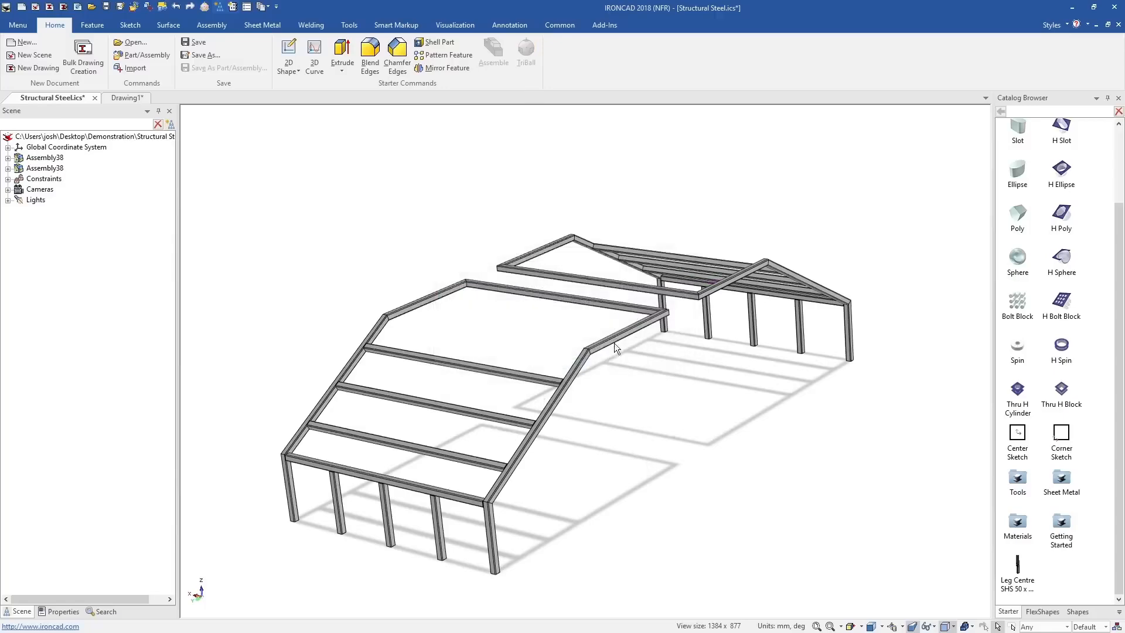
pyautogui.click(127, 97)
pyautogui.click(637, 282)
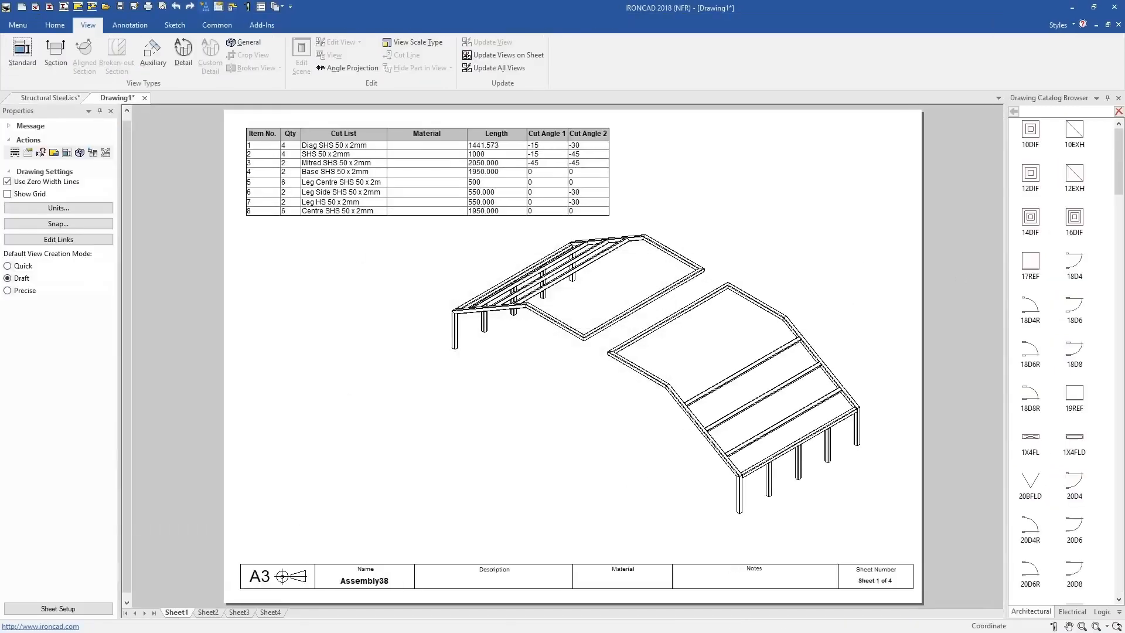
pyautogui.click(53, 97)
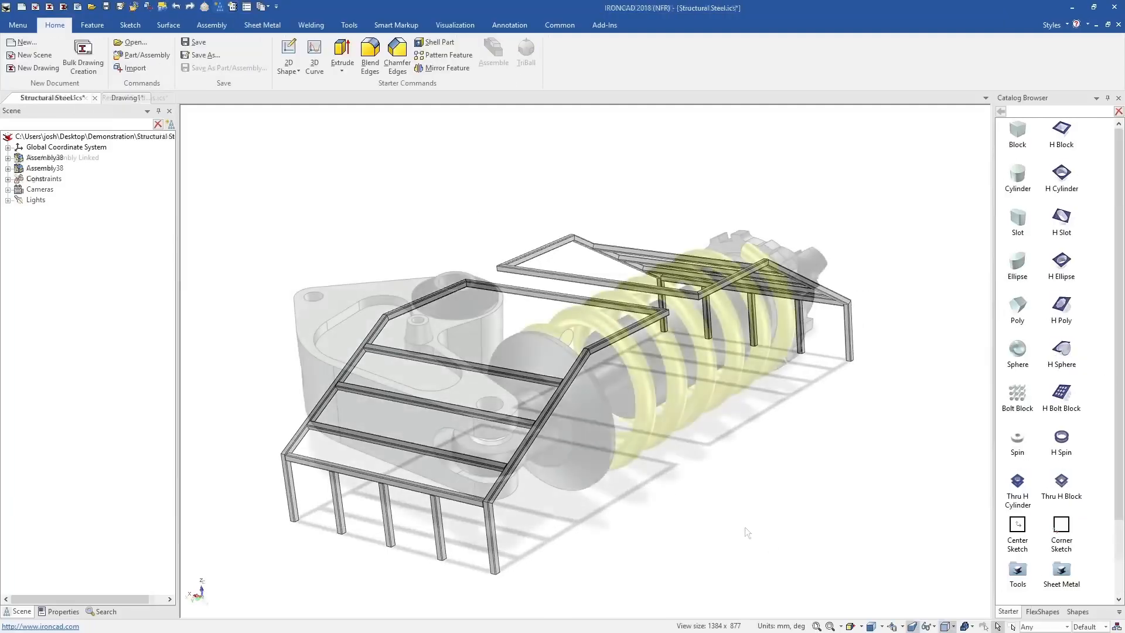
# In the External Link scene, apply Color Light Blue to the shock's coil spring and Colour Black to its toothed collar.
pyautogui.click(129, 98)
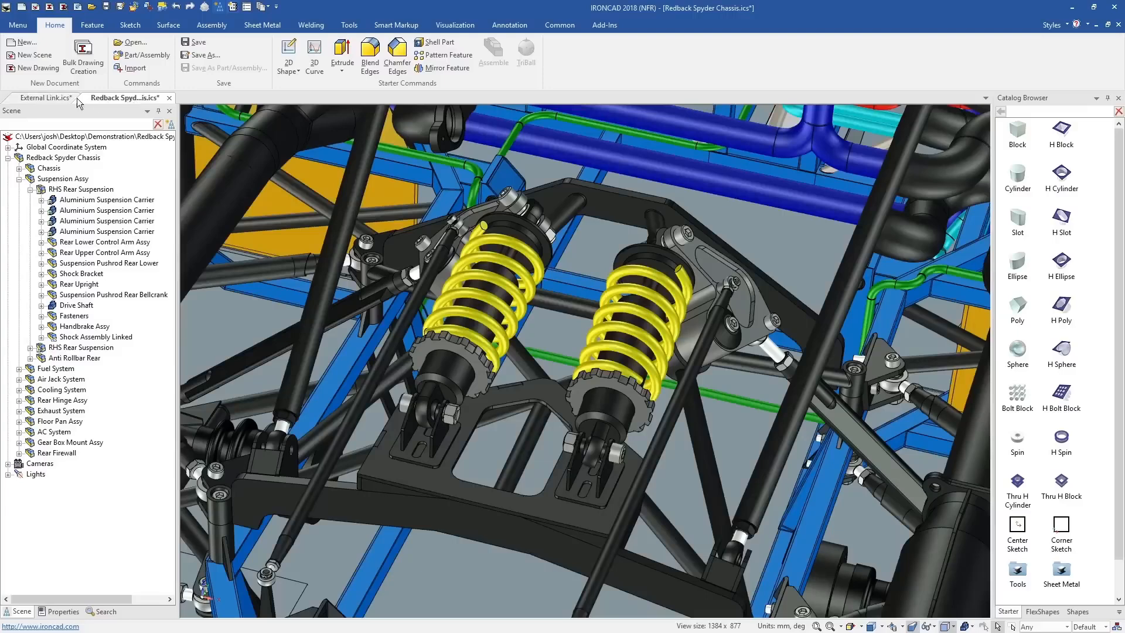
pyautogui.click(39, 98)
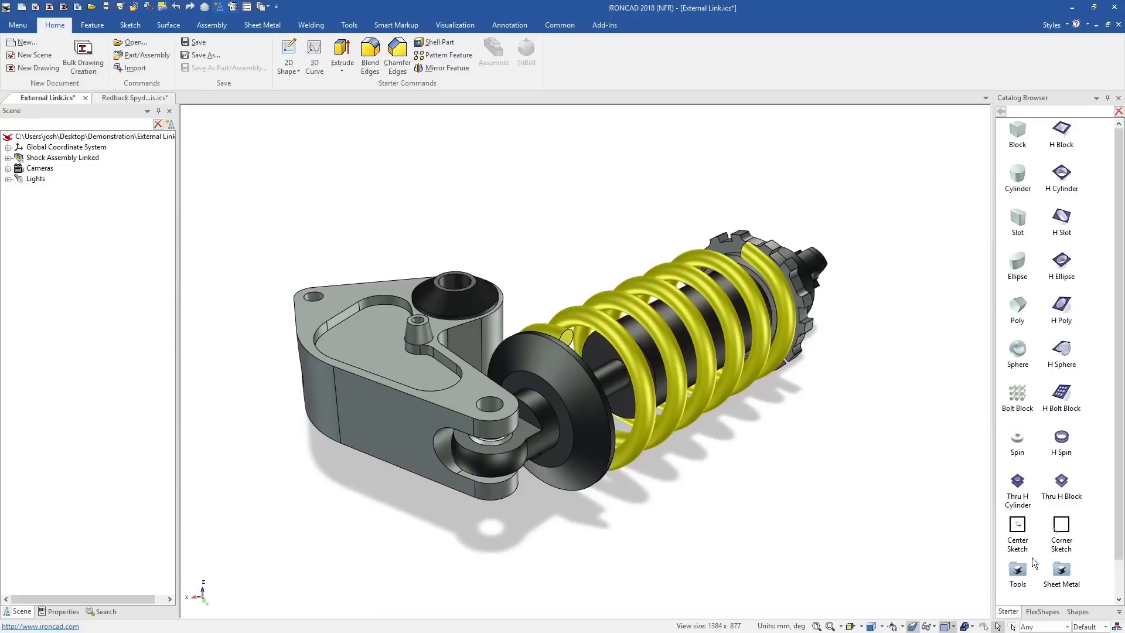
pyautogui.scroll(-1, 1032, 558)
pyautogui.doubleClick(1018, 577)
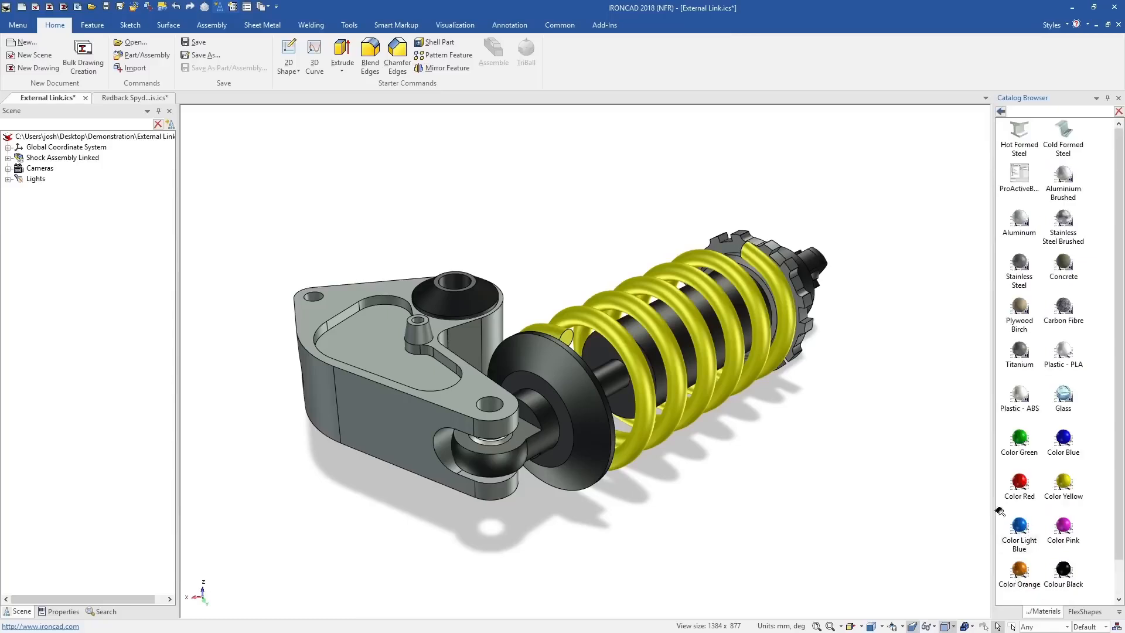
pyautogui.moveTo(999, 511); pyautogui.dragTo(733, 383)
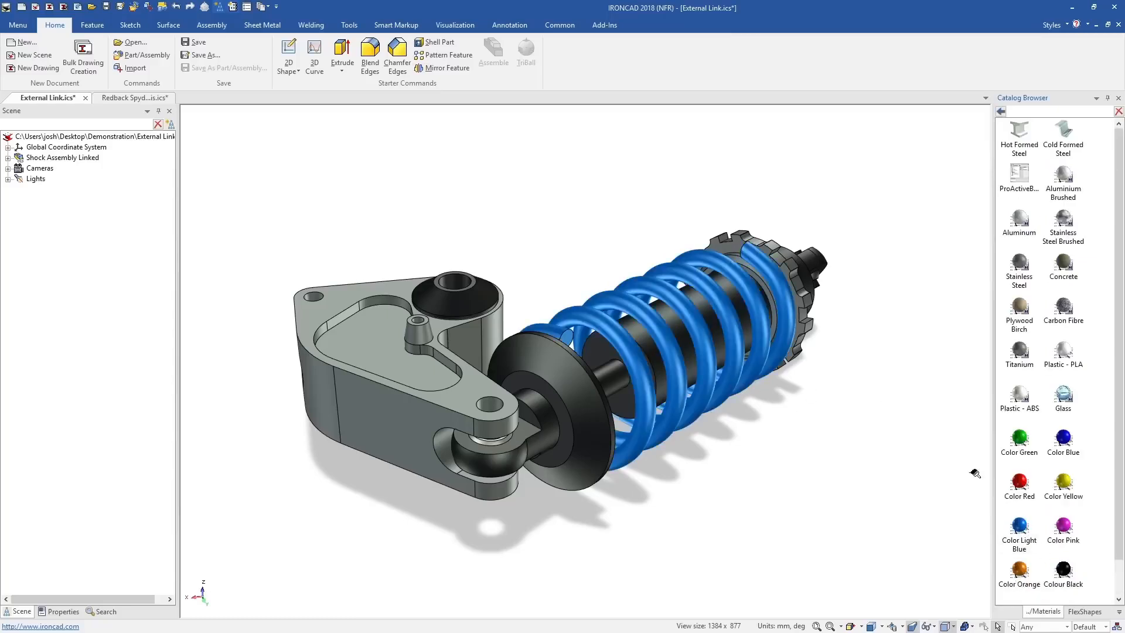
pyautogui.moveTo(809, 328); pyautogui.dragTo(805, 332)
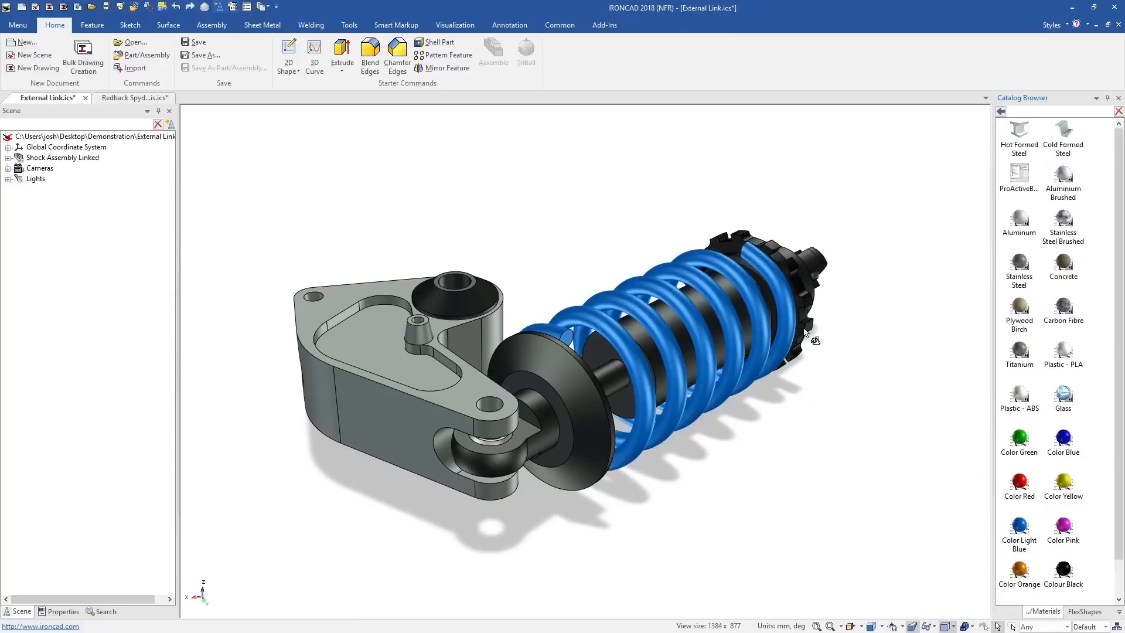
# In the Redback Spyder Chassis, colour the linked shock bracket light blue and remove its pocket, then return to the External Link scene.
pyautogui.click(135, 97)
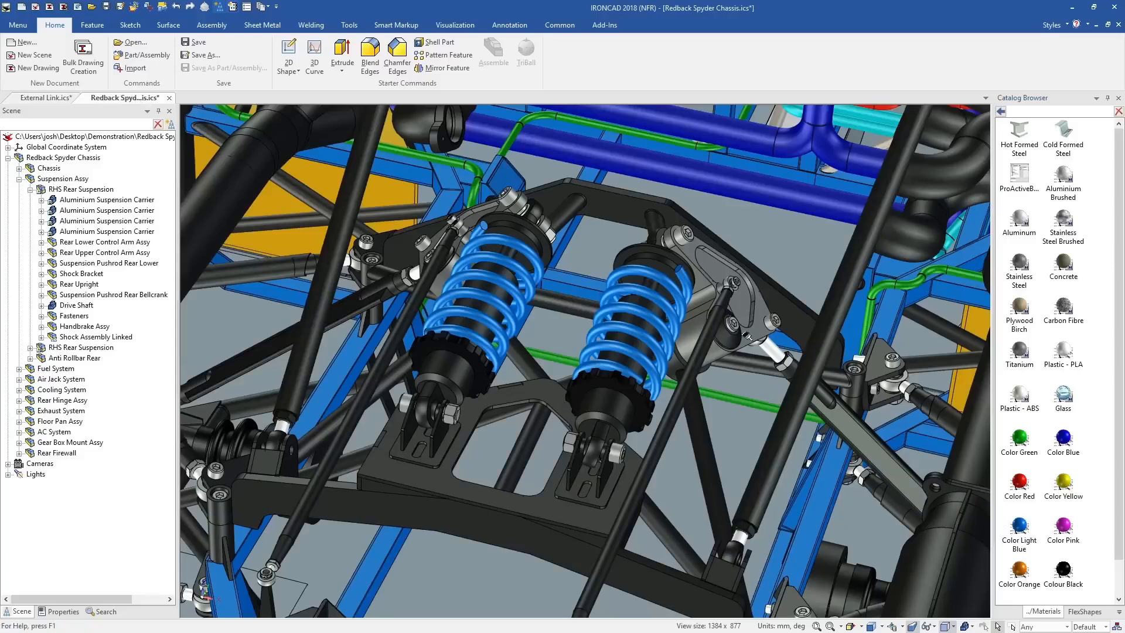
pyautogui.click(742, 311)
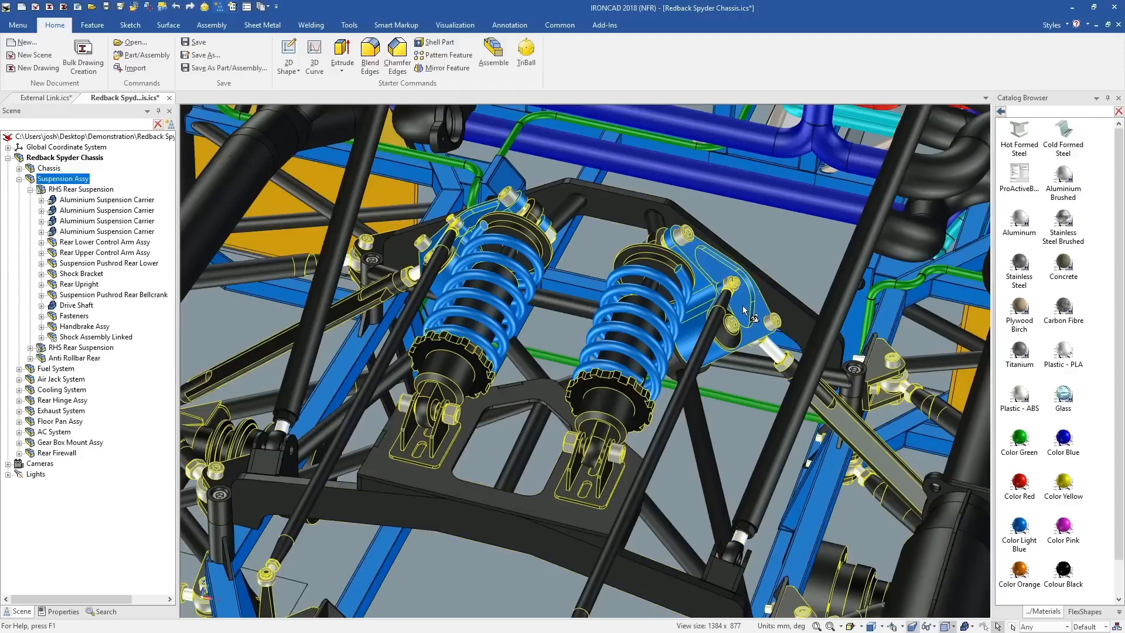
pyautogui.click(743, 306)
pyautogui.click(743, 306)
pyautogui.click(743, 306)
pyautogui.click(743, 305)
pyautogui.click(743, 306)
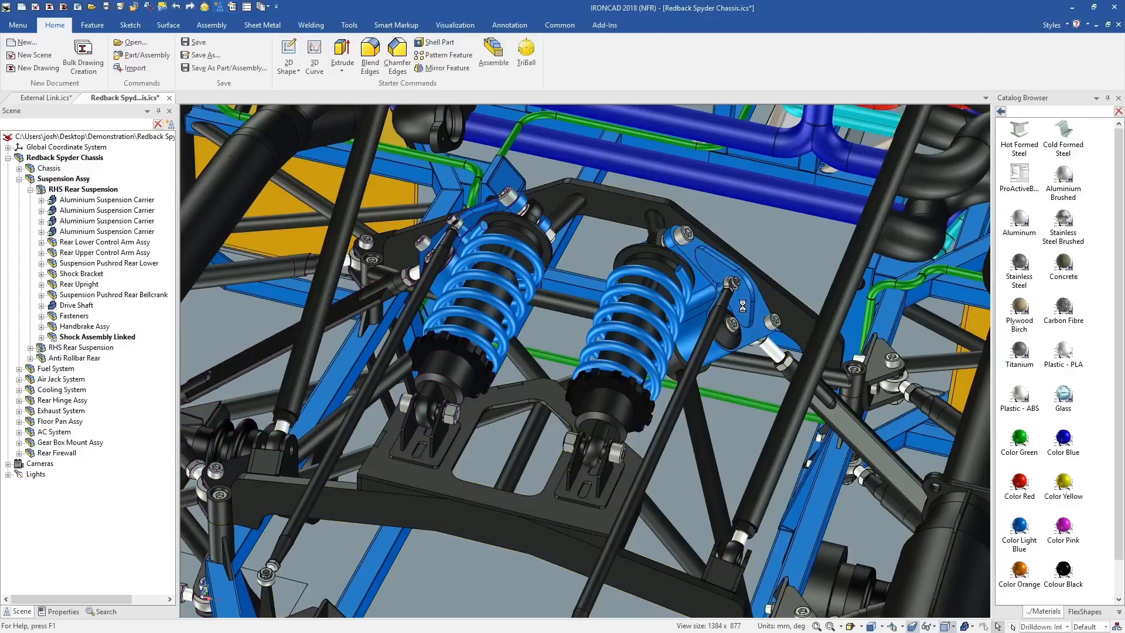
pyautogui.click(744, 310)
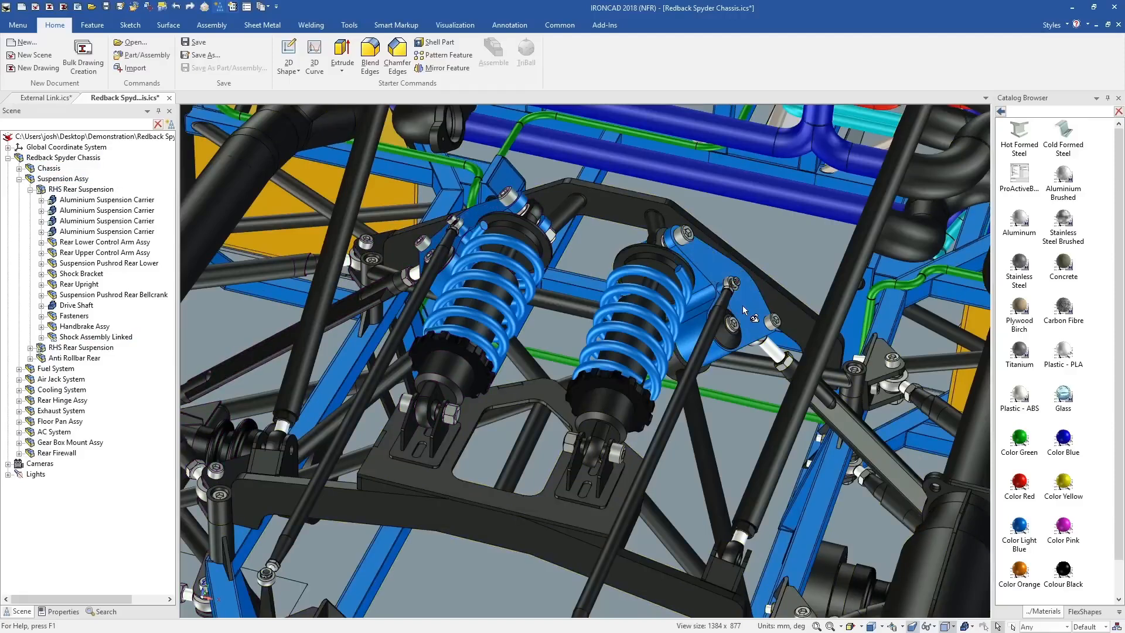
pyautogui.click(57, 98)
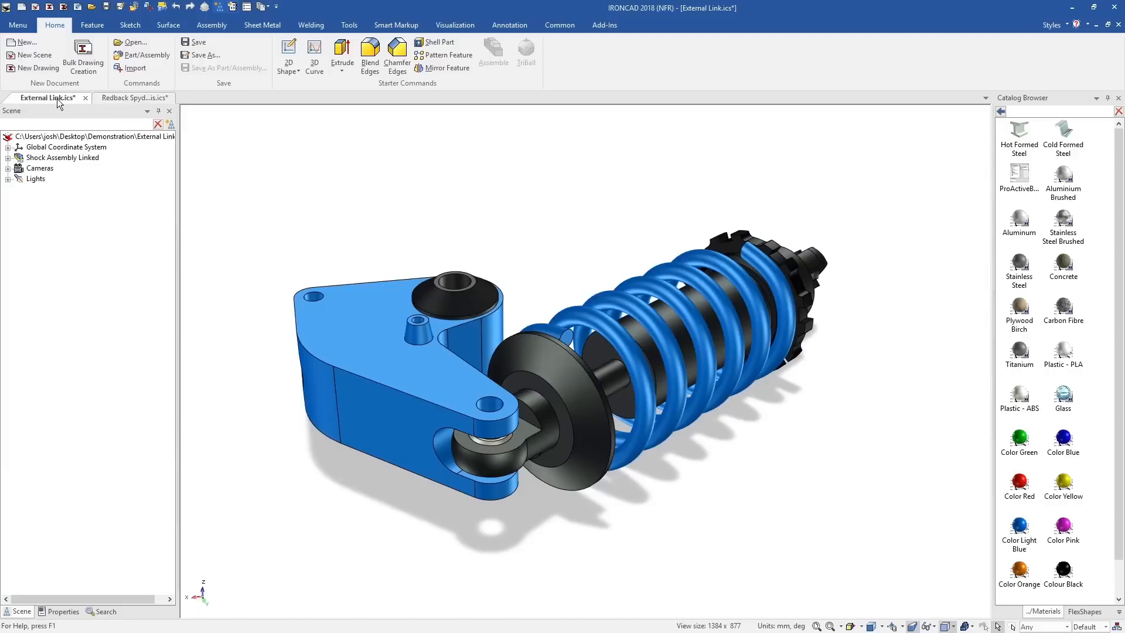
pyautogui.click(1001, 110)
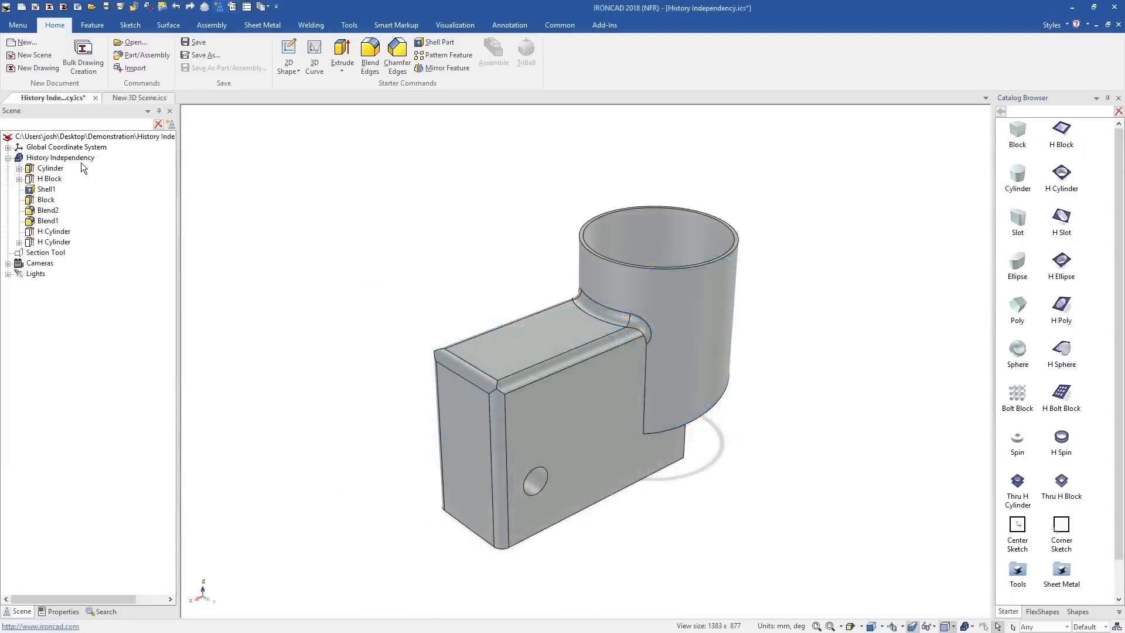
# Examine the features of the History Independency part one after another, from Cylinder down to the last H Cylinder.
pyautogui.click(55, 170)
pyautogui.click(53, 180)
pyautogui.click(51, 189)
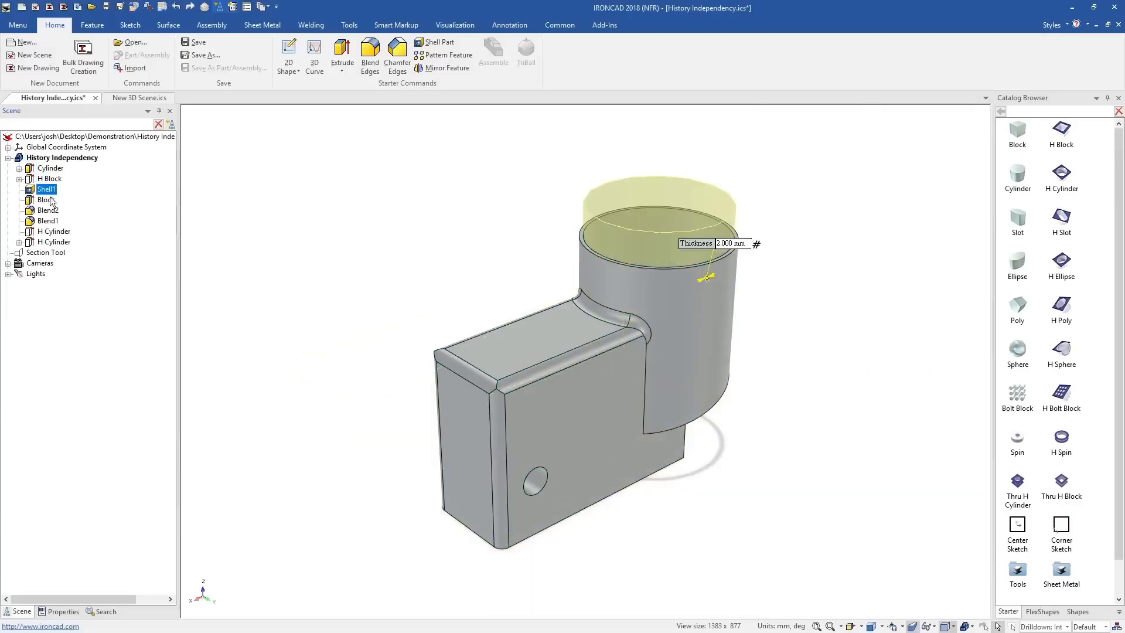
pyautogui.click(48, 201)
pyautogui.click(50, 211)
pyautogui.click(50, 222)
pyautogui.click(54, 242)
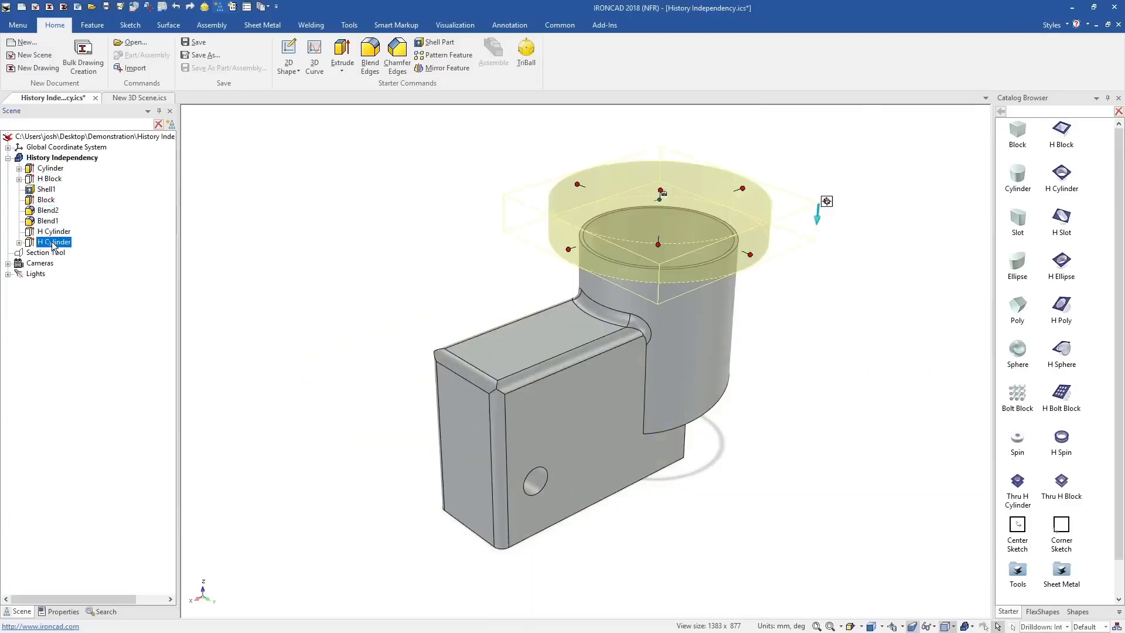
pyautogui.click(60, 310)
# Reorder the part's features so Block and the blends follow Cylinder, Shell1 follows the first H Cylinder, and H Block comes last.
pyautogui.moveTo(50, 178)
pyautogui.mouseDown()
pyautogui.moveTo(53, 243)
pyautogui.moveTo(51, 193)
pyautogui.mouseUp()
pyautogui.click(47, 180)
pyautogui.click(48, 200)
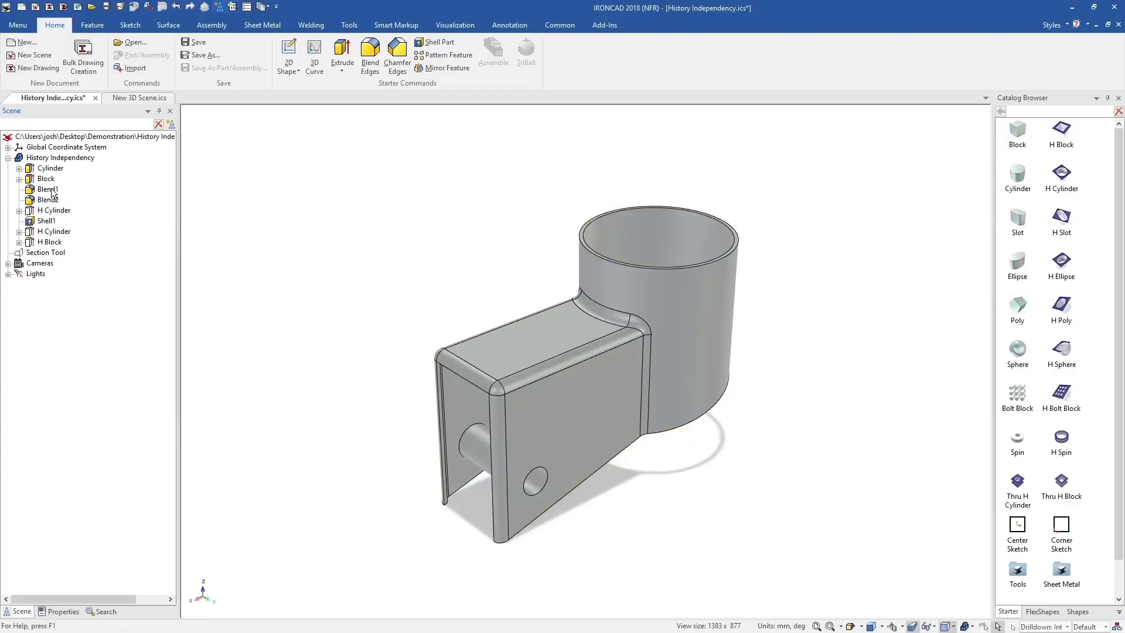
# Reorder the features so the pin-hole H Cylinder follows Shell1 and the other H Cylinder sits directly after Cylinder.
pyautogui.click(52, 221)
pyautogui.click(53, 211)
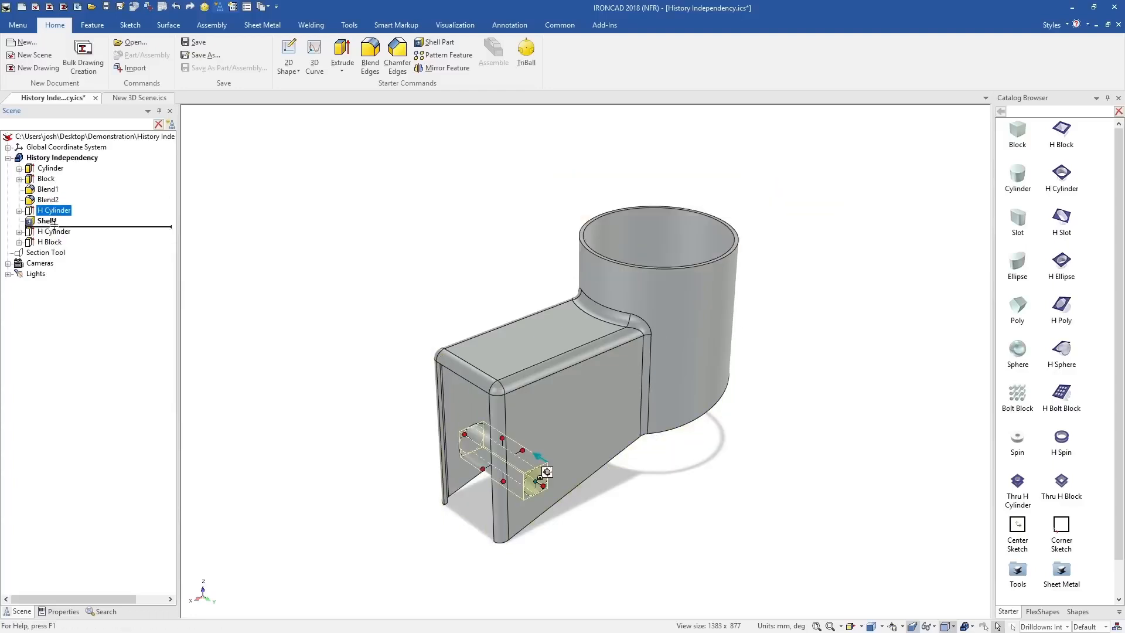
pyautogui.moveTo(53, 223); pyautogui.dragTo(54, 227)
pyautogui.click(54, 230)
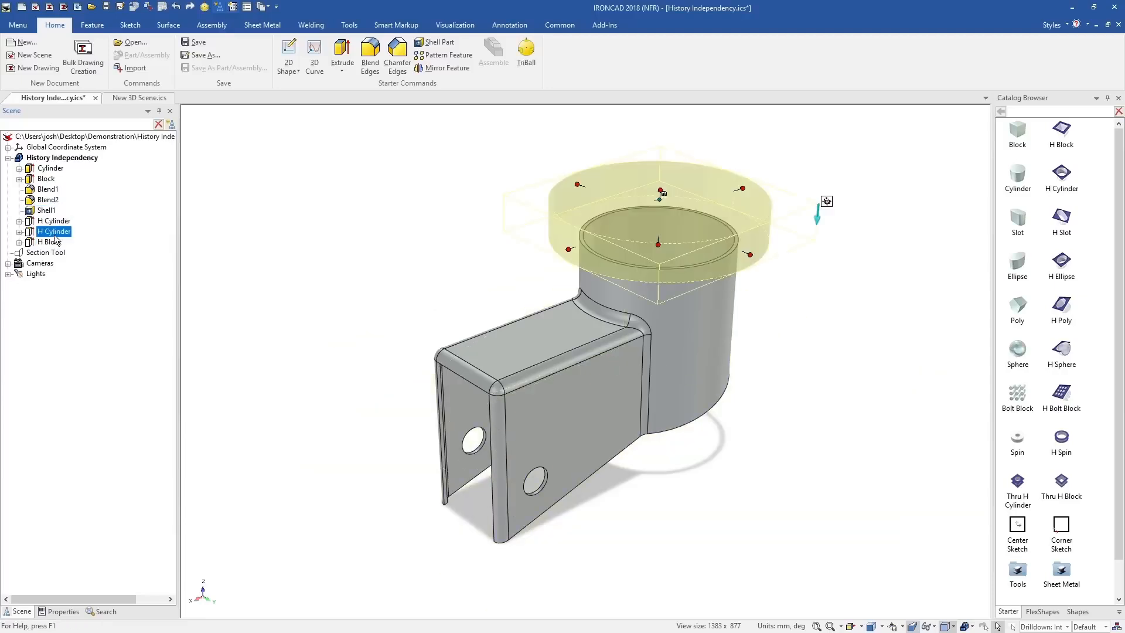
pyautogui.moveTo(61, 174); pyautogui.dragTo(63, 180)
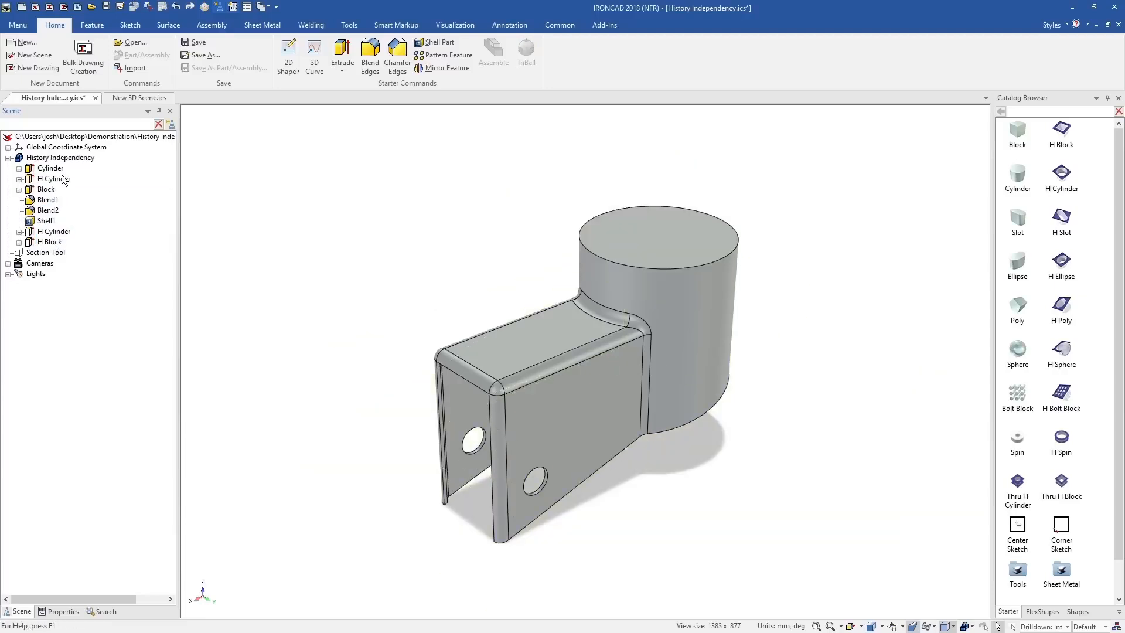
# Extend the H Cylinder cut down into the top of Cylinder to about 28.5 mm and unsuppress the Section Tool.
pyautogui.click(66, 179)
pyautogui.moveTo(668, 246); pyautogui.dragTo(665, 263)
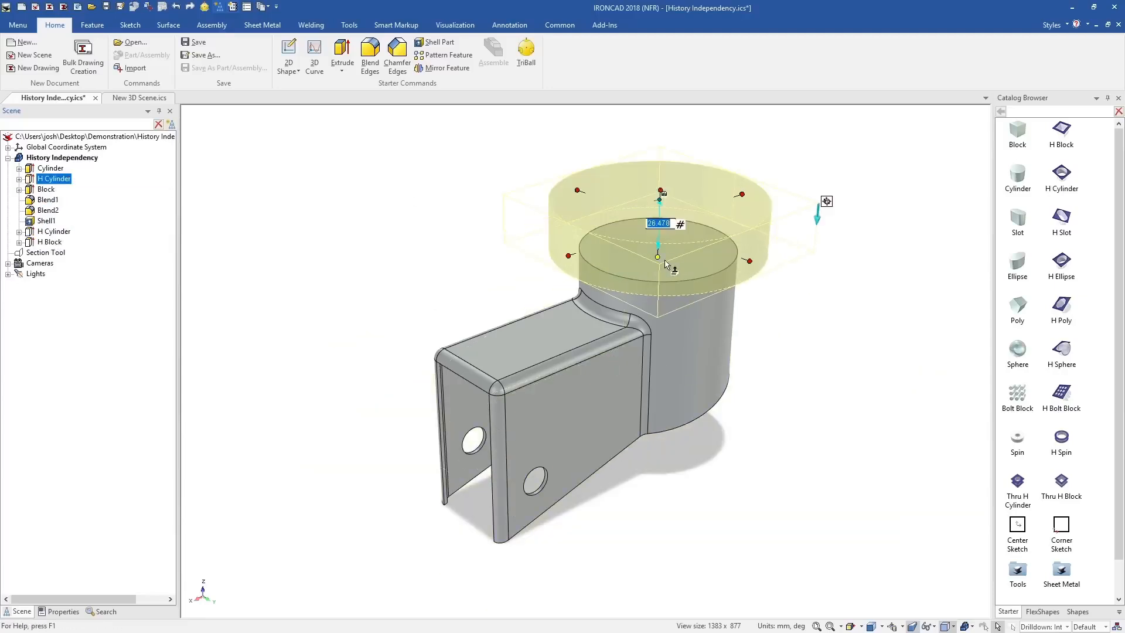
pyautogui.click(52, 255)
pyautogui.rightClick(51, 254)
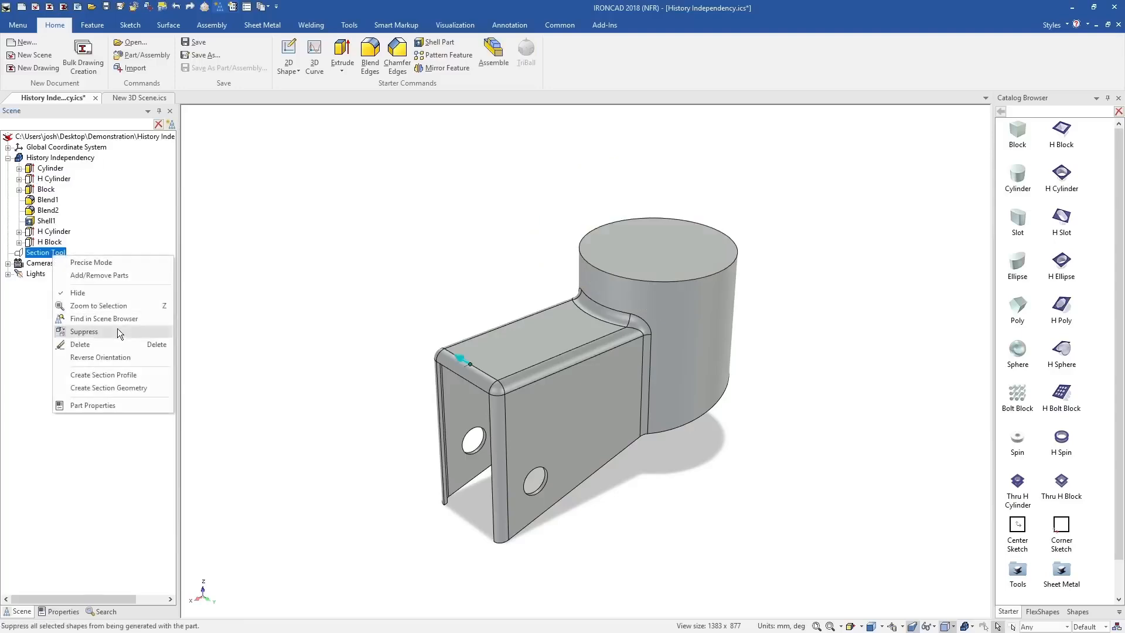
pyautogui.click(118, 335)
# Delete the H Cylinder that follows Cylinder and lower the top of Cylinder freehand to shorten it.
pyautogui.rightClick(55, 179)
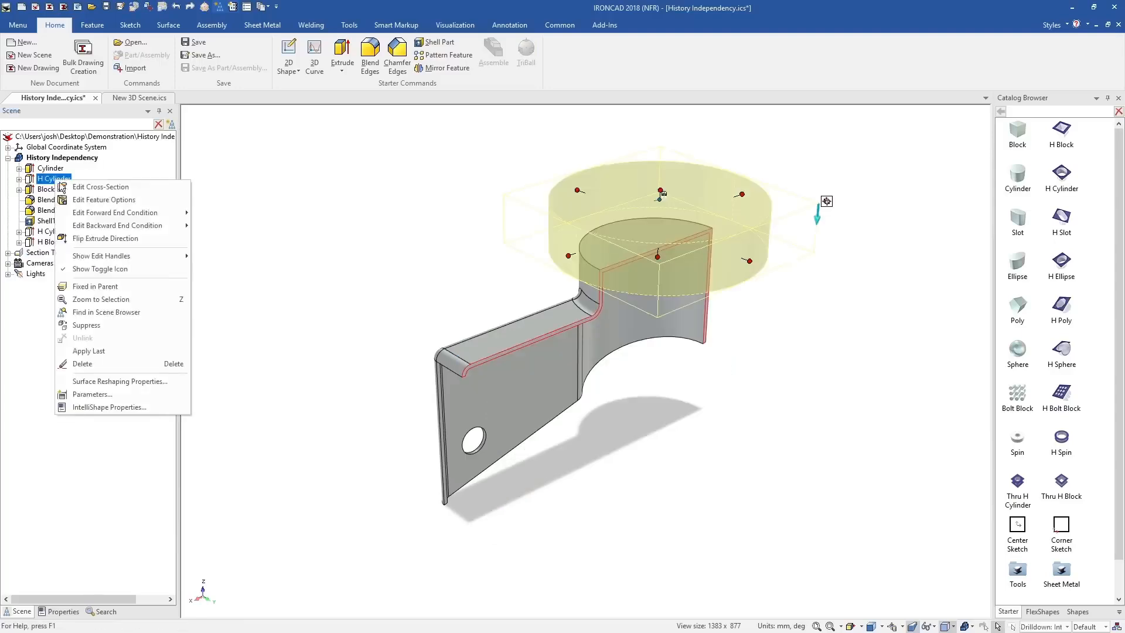
pyautogui.click(116, 352)
pyautogui.click(54, 170)
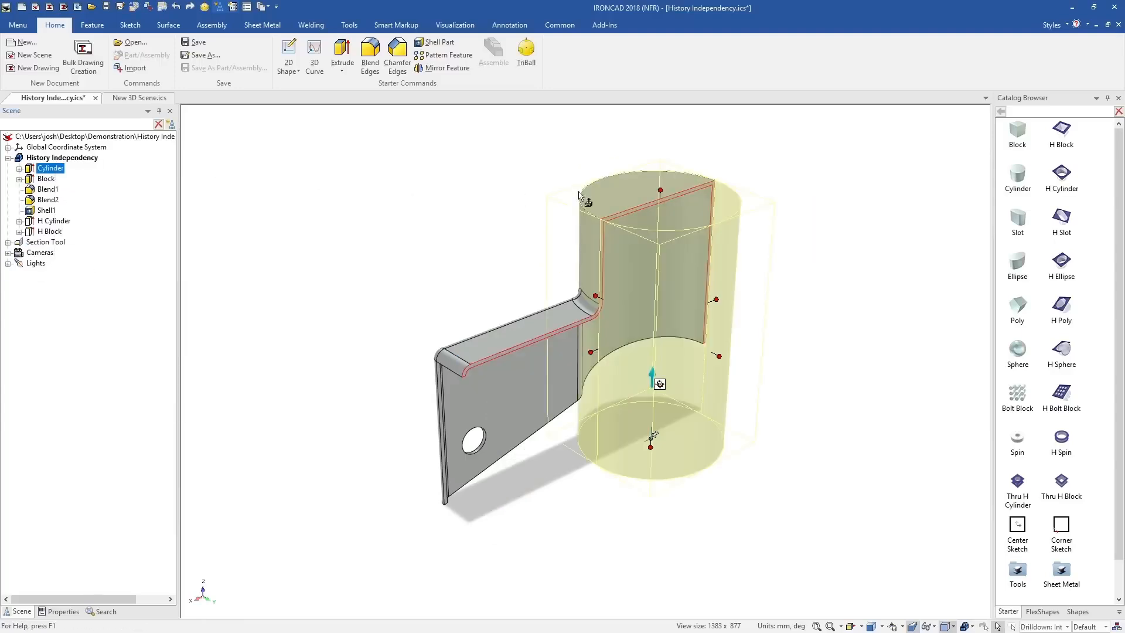
pyautogui.moveTo(665, 186); pyautogui.dragTo(664, 226)
pyautogui.click(788, 208)
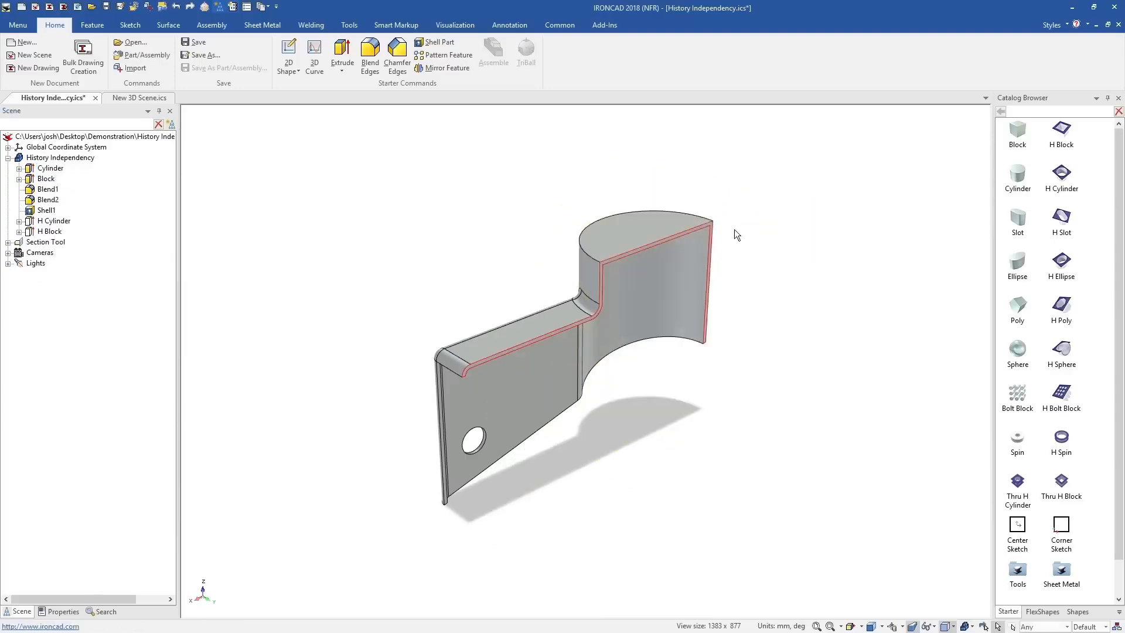
# In the cross-section of Cylinder, replace the circle with a centre rectangle drawn about the origin.
pyautogui.rightClick(53, 170)
pyautogui.click(144, 175)
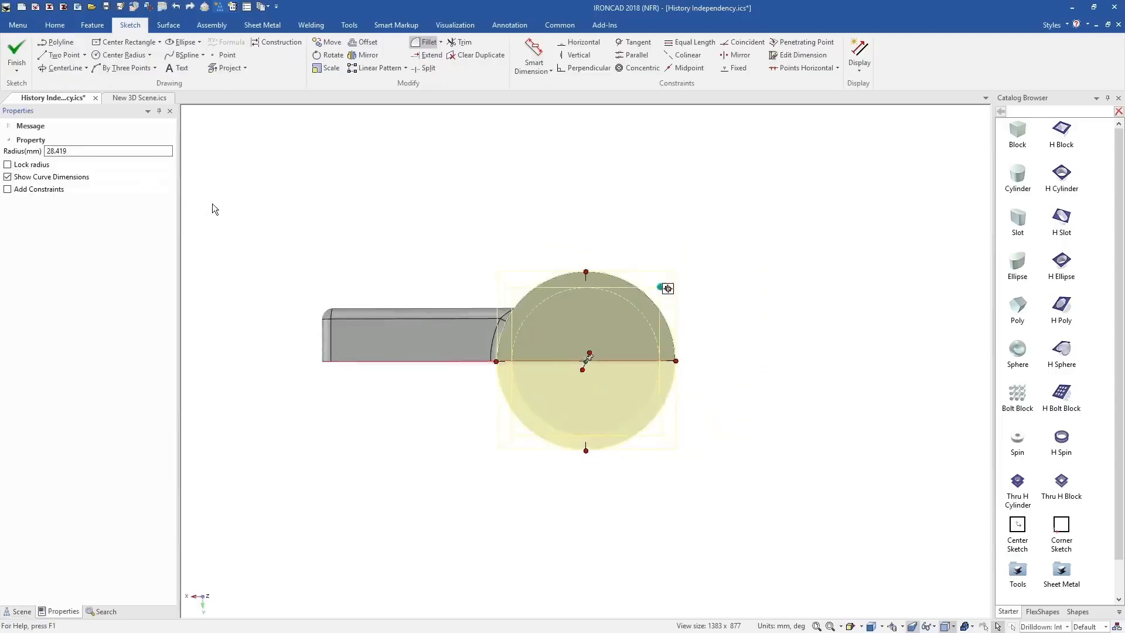
pyautogui.click(563, 296)
pyautogui.rightClick(567, 293)
pyautogui.click(610, 333)
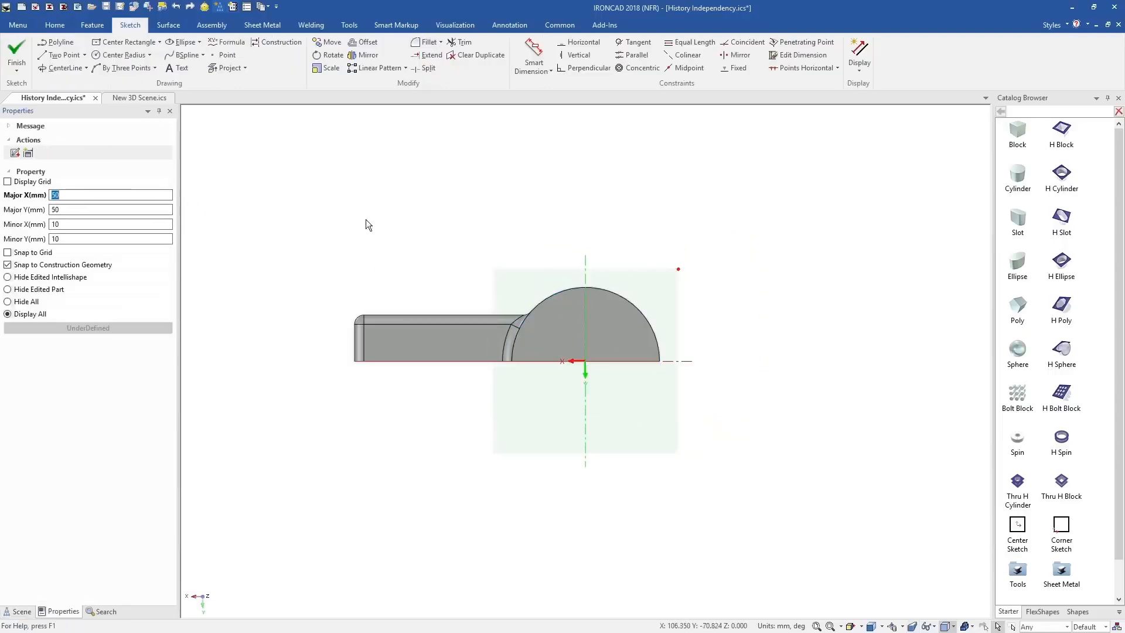
pyautogui.click(127, 42)
pyautogui.click(585, 361)
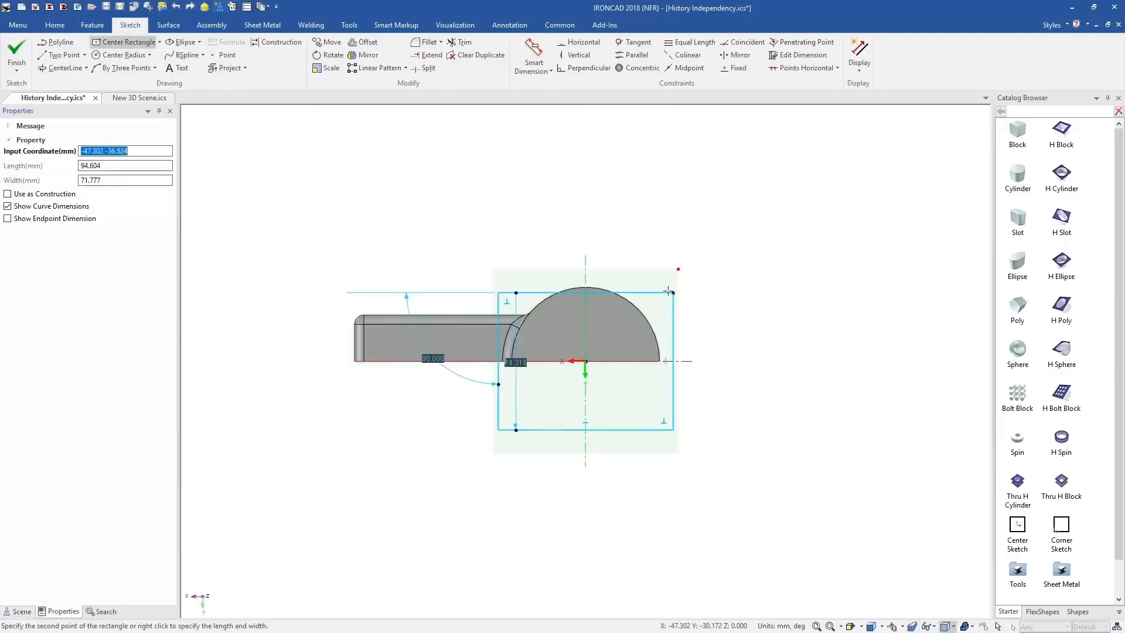
pyautogui.click(669, 281)
# Fillet the rectangle's two corners on the Block side, the second to about 28.6 mm radius, and finish the cross-section.
pyautogui.click(425, 42)
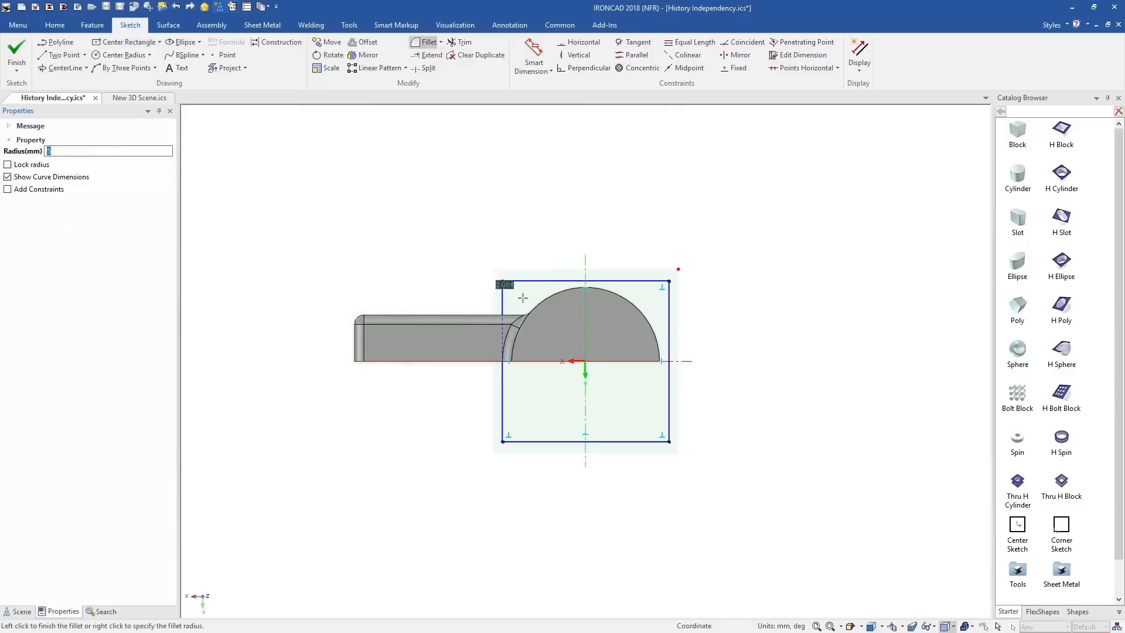
pyautogui.click(550, 323)
pyautogui.click(533, 402)
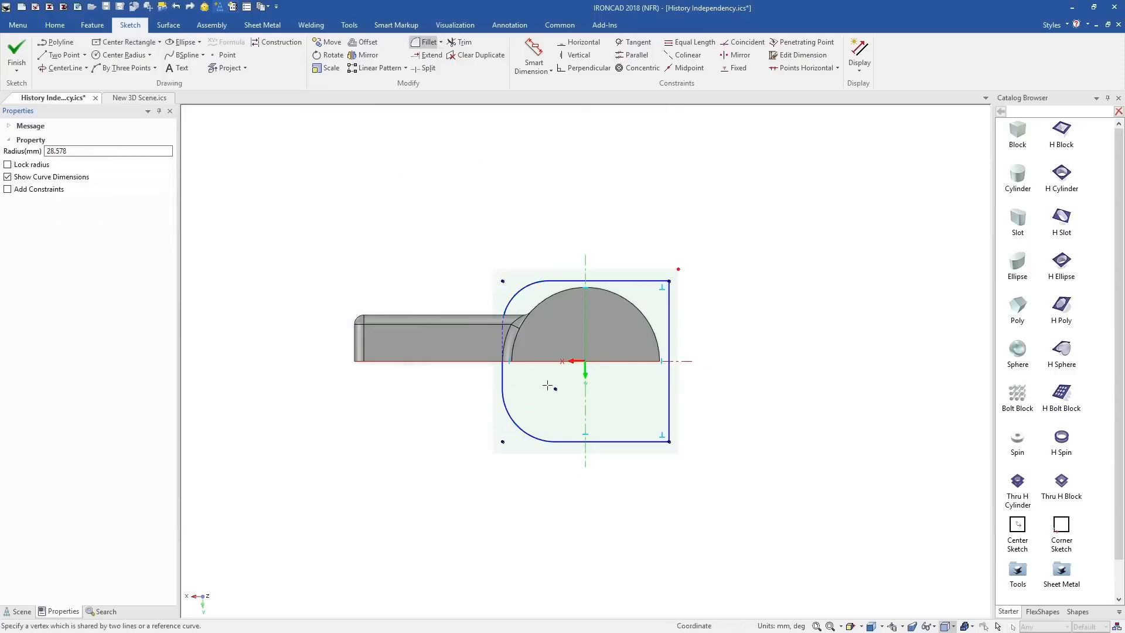
pyautogui.click(16, 50)
pyautogui.click(839, 264)
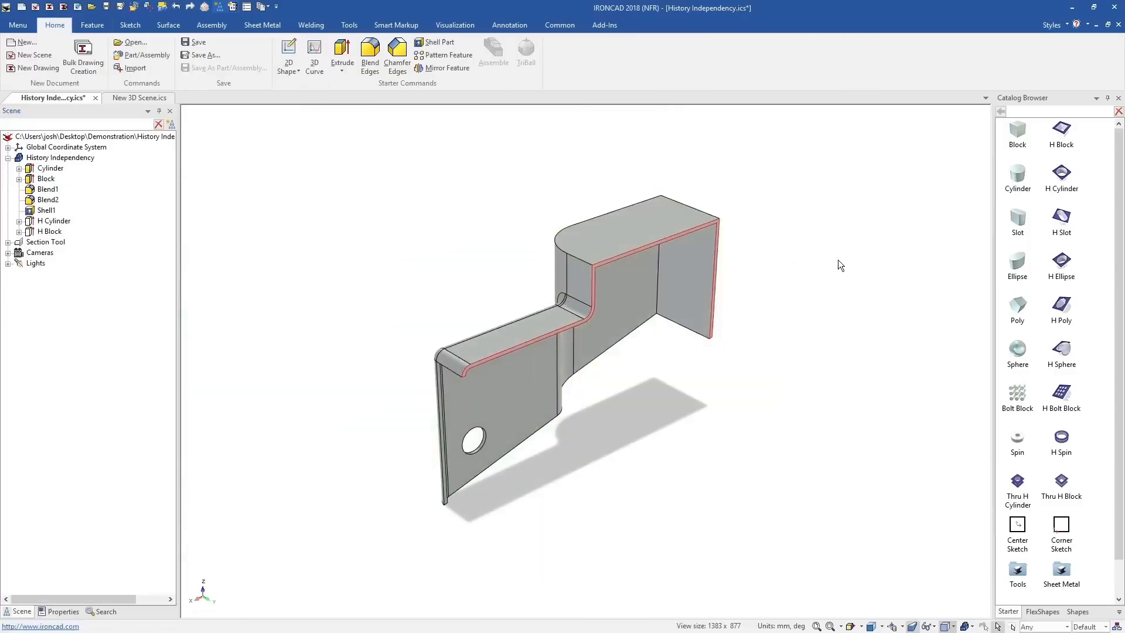
# Suppress the Section Tool and delete the reshaped Cylinder feature from the part.
pyautogui.rightClick(60, 245)
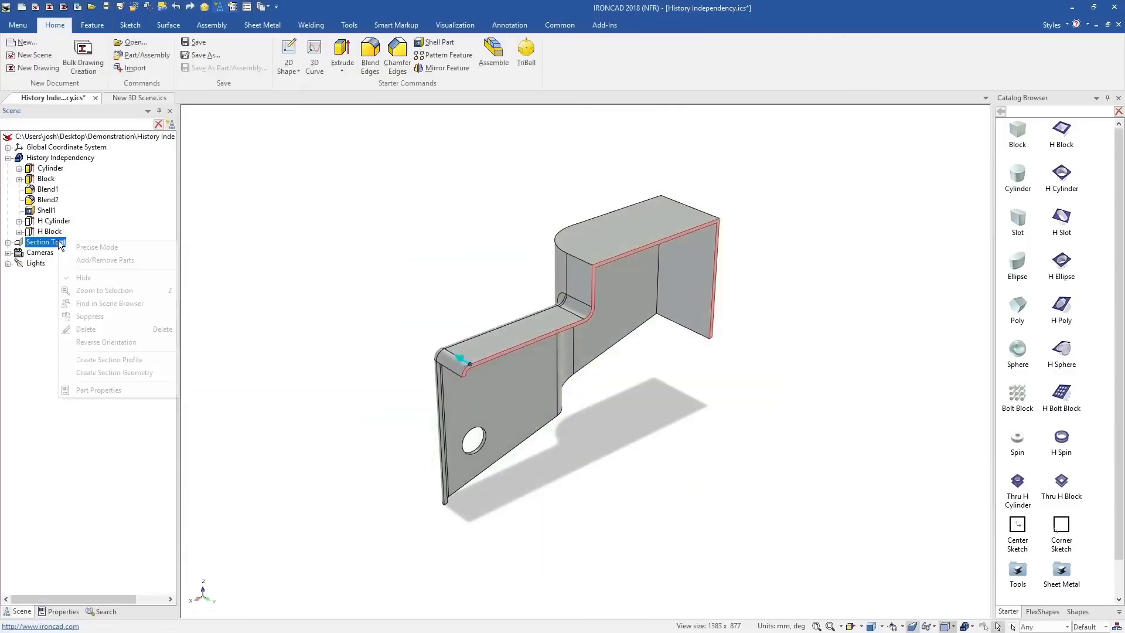
pyautogui.click(118, 309)
pyautogui.click(680, 241)
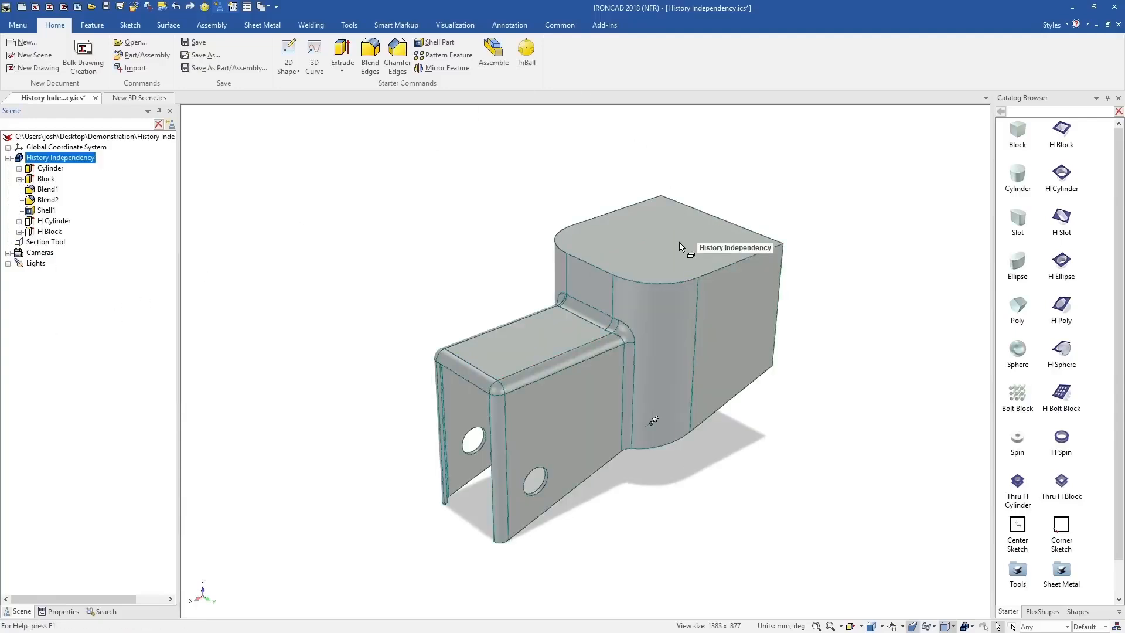
pyautogui.click(679, 242)
pyautogui.rightClick(679, 241)
pyautogui.click(754, 427)
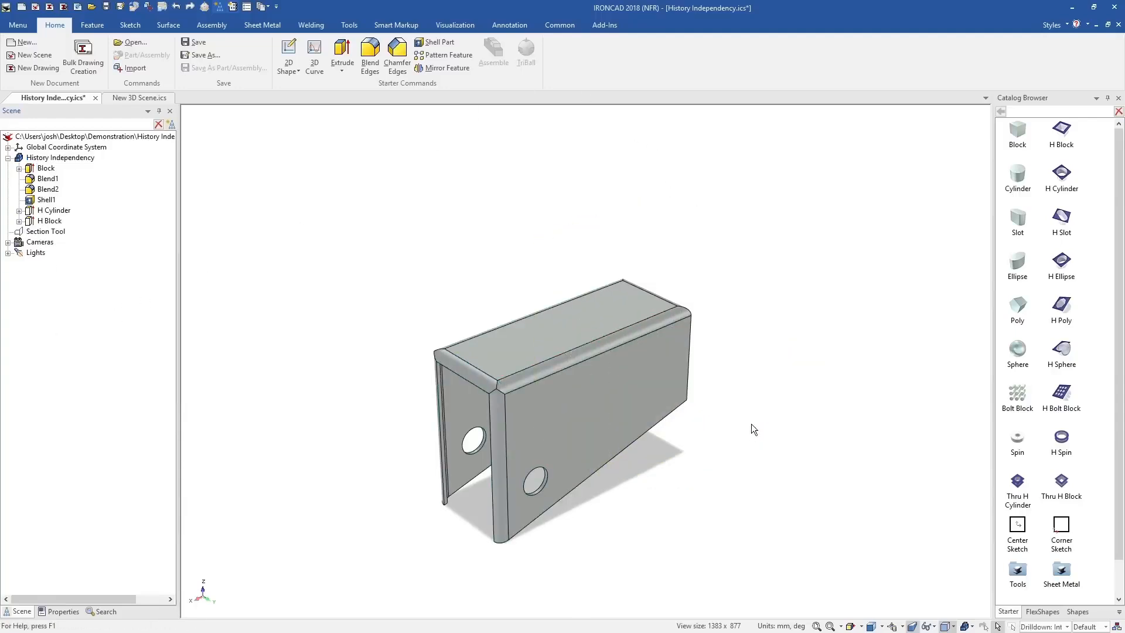
# Store the History Independency part in the Starter catalog and insert it from there into New 3D Scene.
pyautogui.click(597, 380)
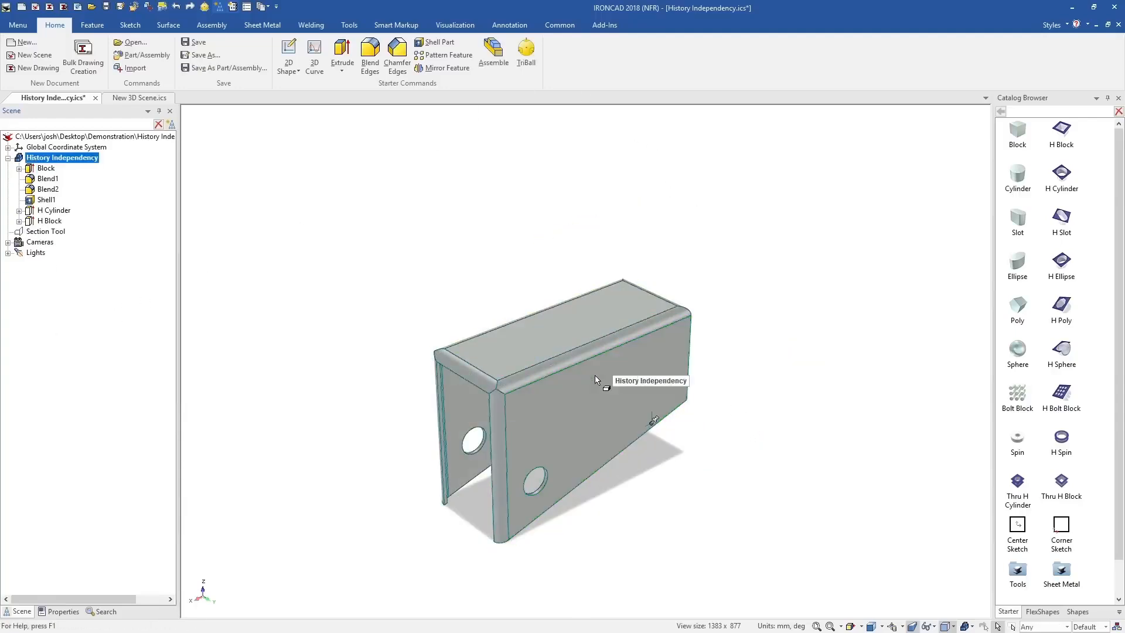
pyautogui.moveTo(930, 503); pyautogui.dragTo(1032, 535)
pyautogui.scroll(-3, 1032, 536)
pyautogui.click(152, 97)
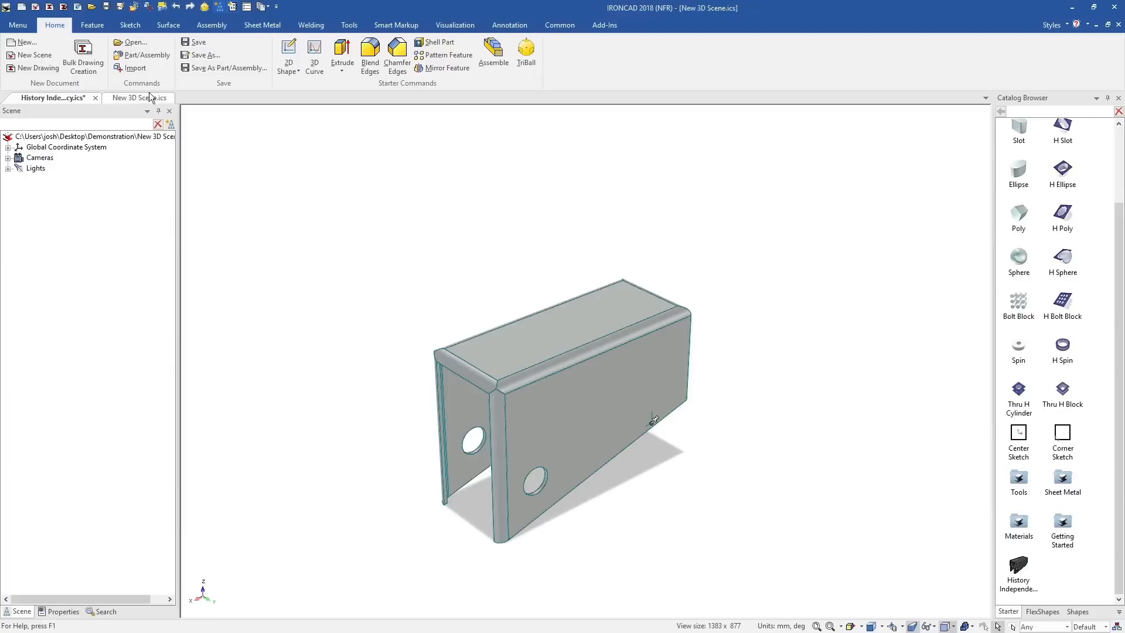
pyautogui.moveTo(551, 447); pyautogui.dragTo(614, 438)
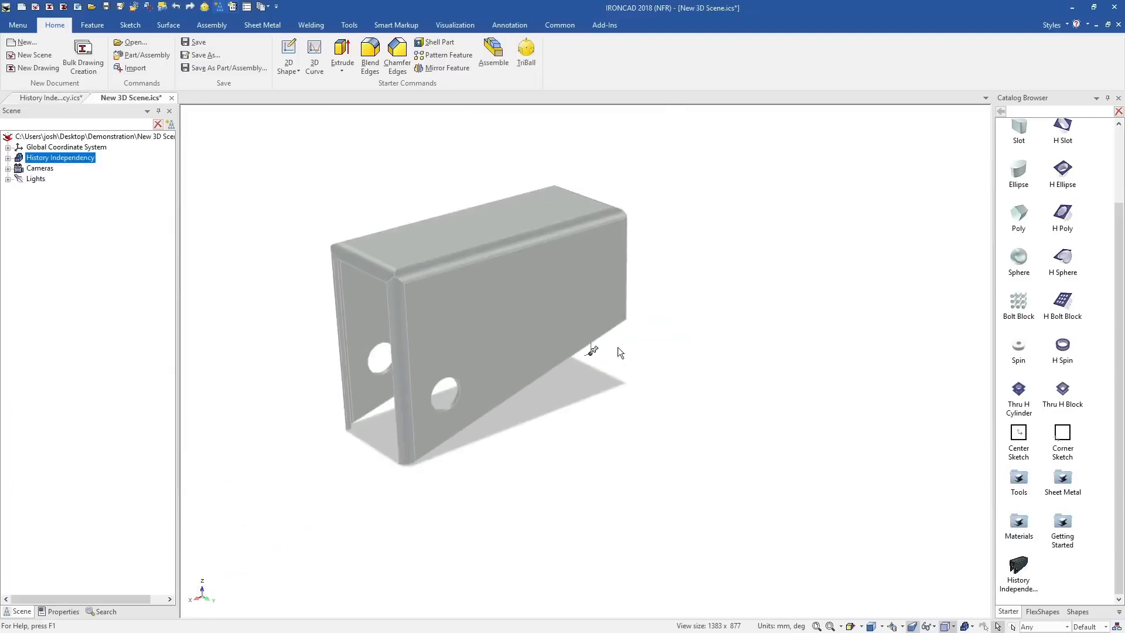
# Create a linked mirrored copy of the part with the TriBall repositioned beyond the part's closed end.
pyautogui.press('F10')
pyautogui.press('space')
pyautogui.moveTo(514, 423); pyautogui.dragTo(626, 380)
pyautogui.press('space')
pyautogui.rightClick(669, 361)
pyautogui.moveTo(713, 529)
pyautogui.click(658, 541)
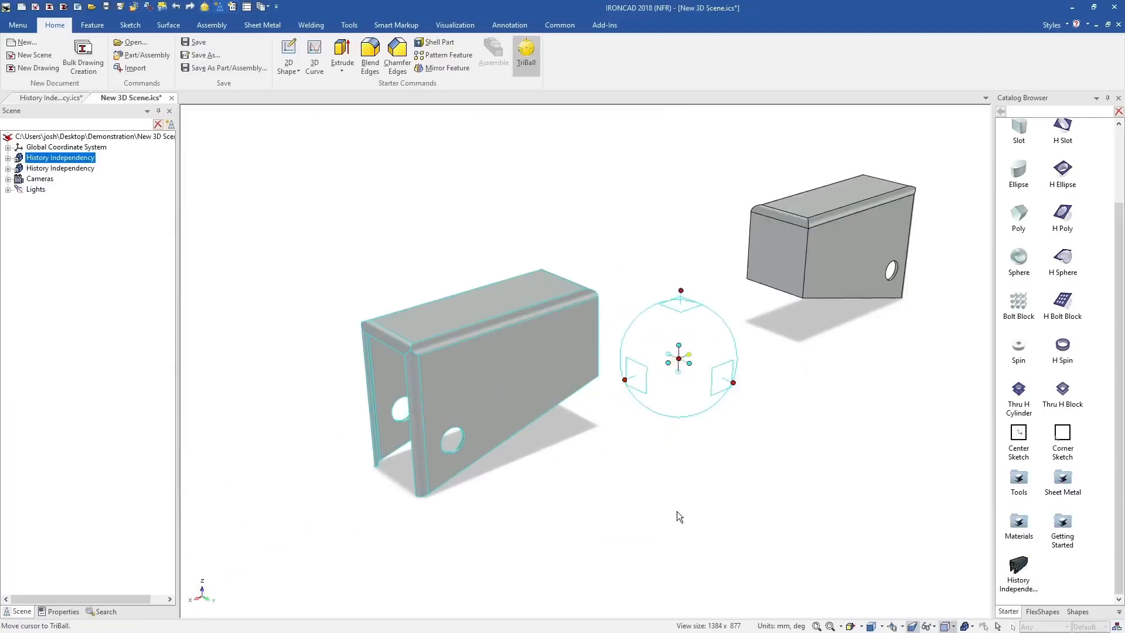
pyautogui.click(677, 510)
# Shorten the Block feature of the original linked part by pulling its rear end inward.
pyautogui.scroll(-3, 551, 417)
pyautogui.scroll(1, 551, 415)
pyautogui.click(549, 408)
pyautogui.click(547, 412)
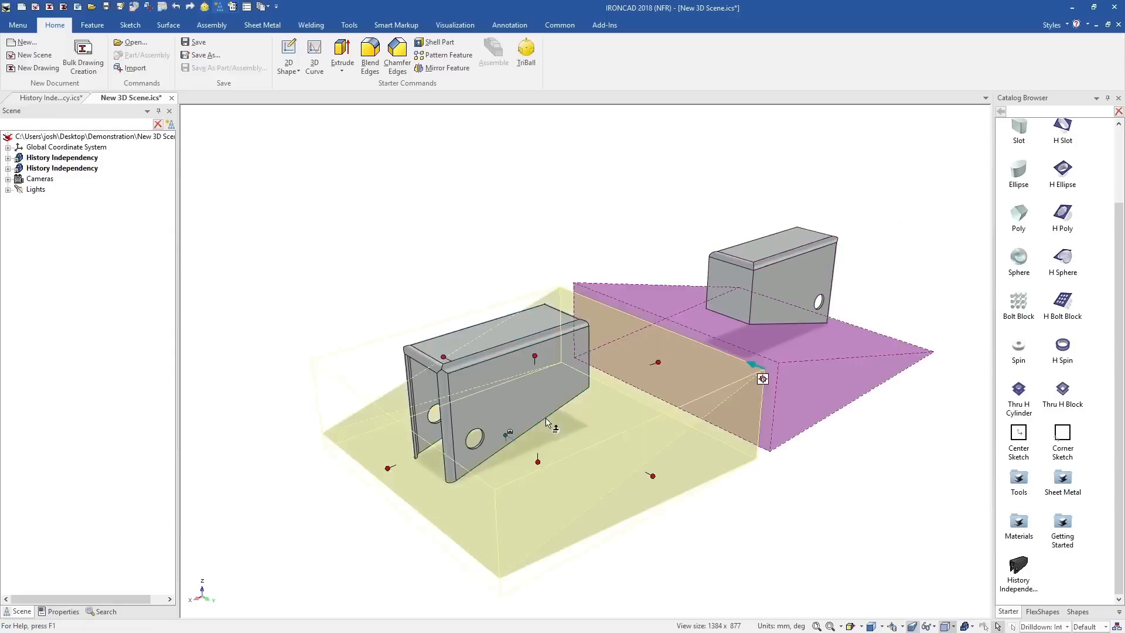
pyautogui.click(546, 421)
pyautogui.click(587, 375)
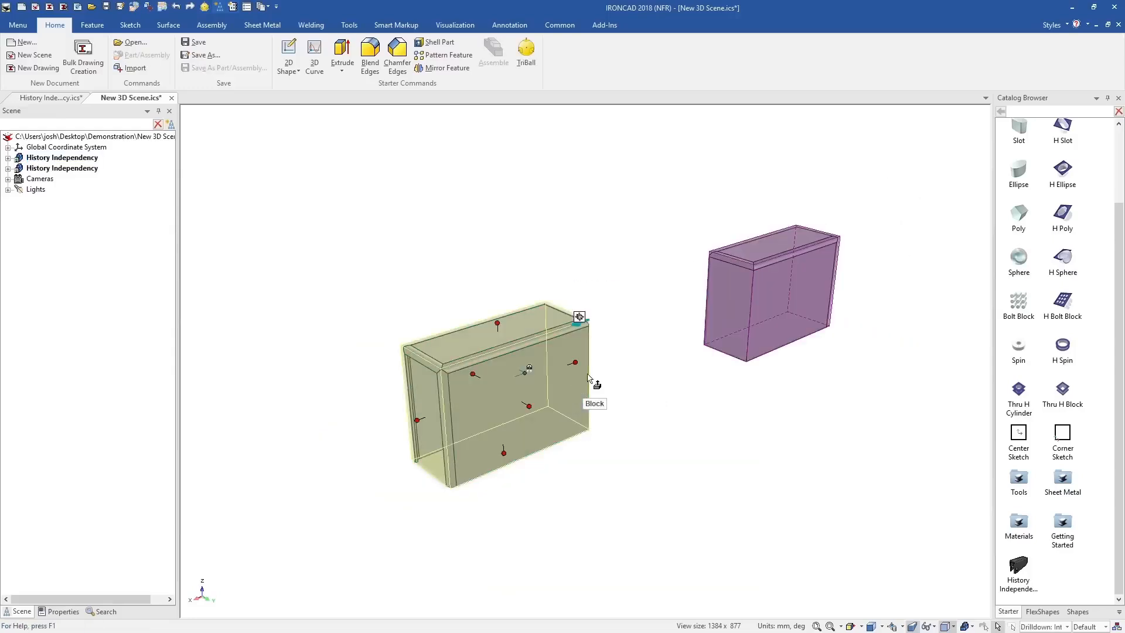
pyautogui.moveTo(574, 362); pyautogui.dragTo(523, 381)
pyautogui.click(608, 469)
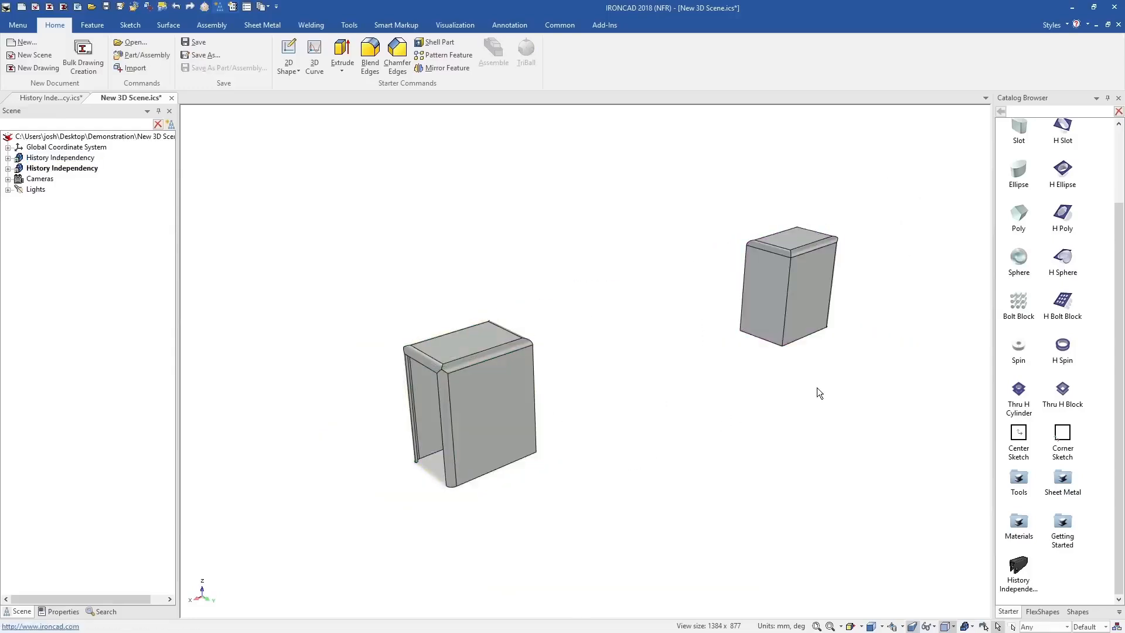
# In Imported Parts, delete the two curved relief faces on the outer sides of the lower lugs of Imported Part Example.
pyautogui.scroll(2, 1078, 360)
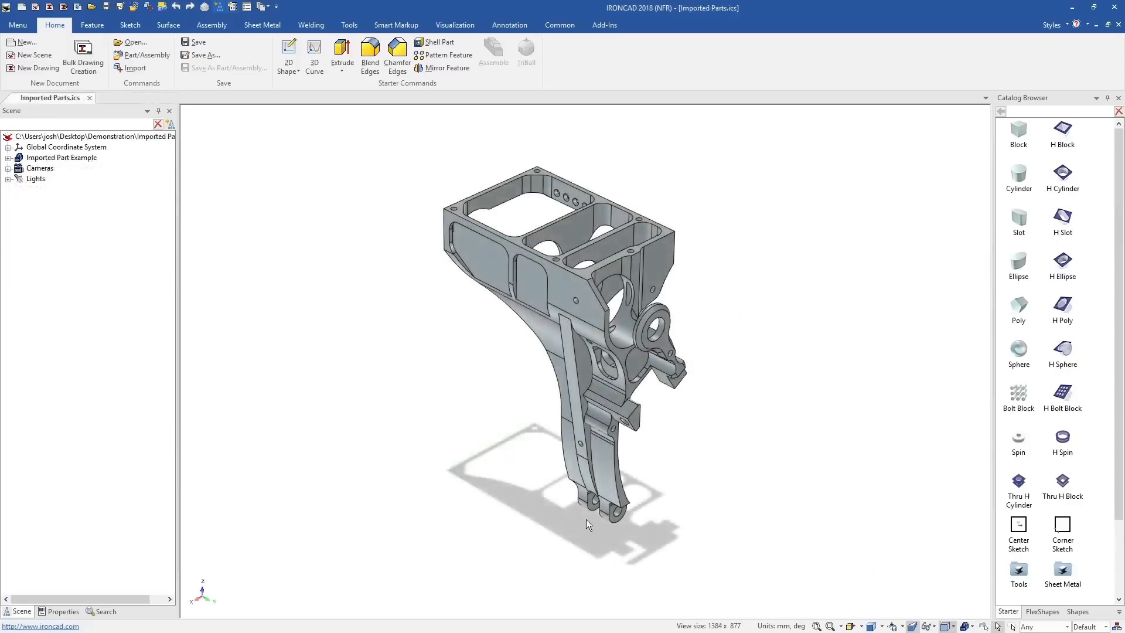
pyautogui.scroll(7, 586, 520)
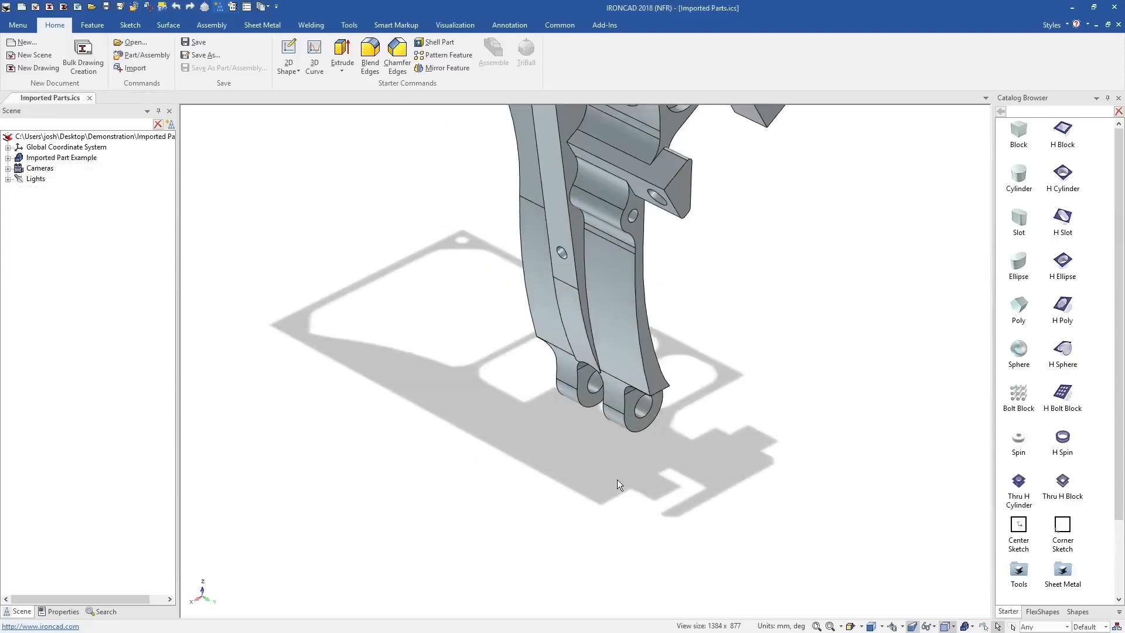
pyautogui.moveTo(592, 347); pyautogui.dragTo(556, 343, button='middle')
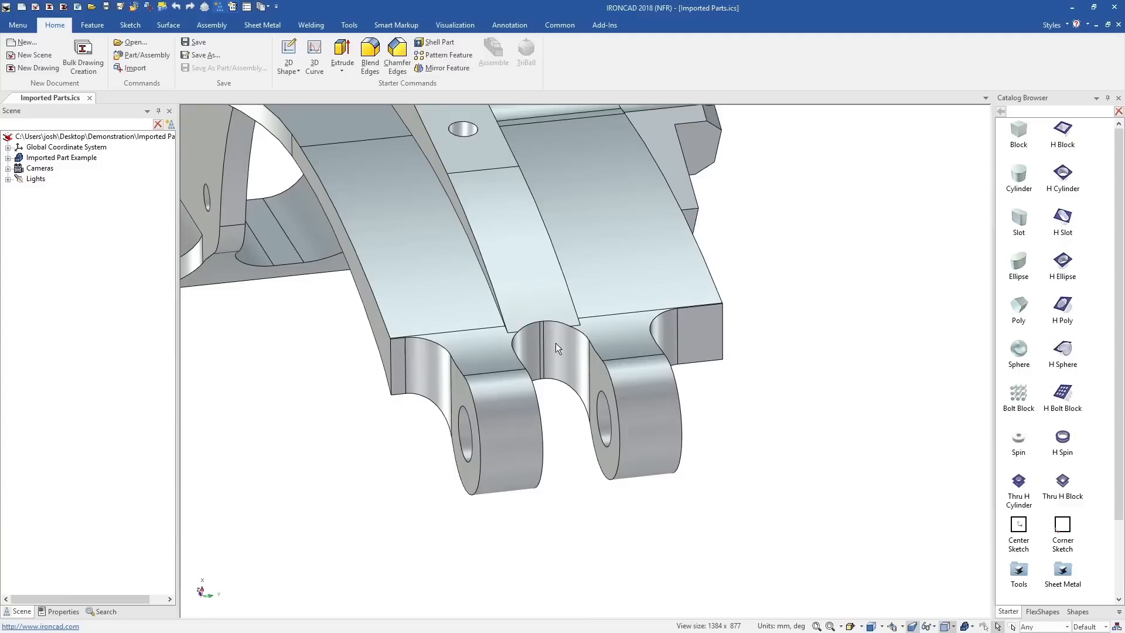
pyautogui.click(424, 366)
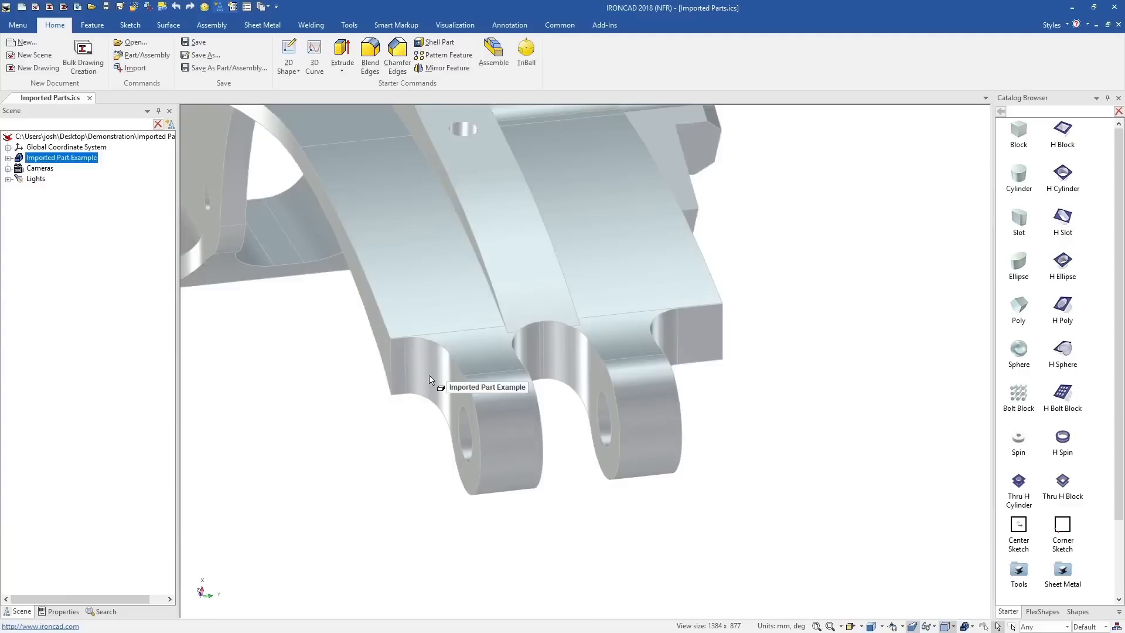
pyautogui.rightClick(666, 325)
pyautogui.click(748, 413)
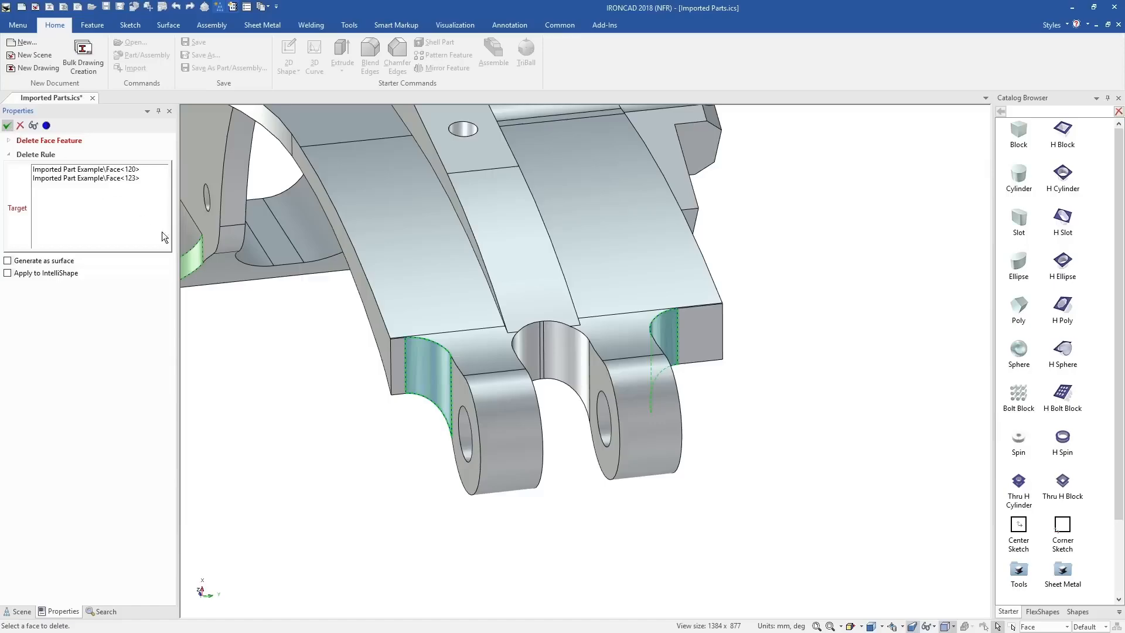
pyautogui.press('Return')
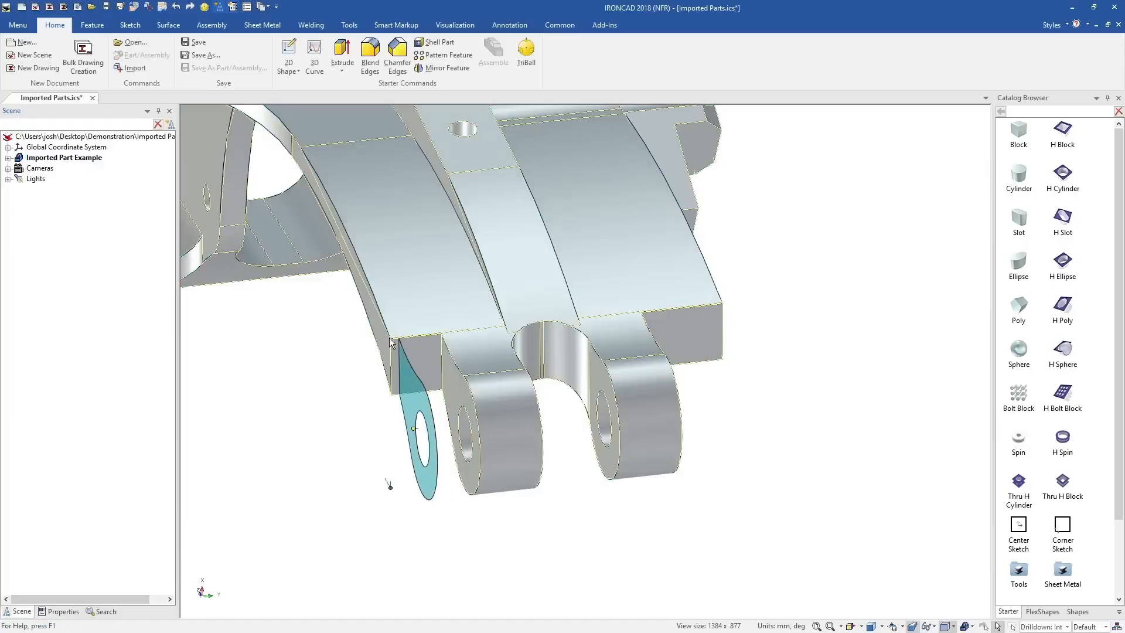
# Move the outer side faces of both lower lugs outward until they are flush with the arm's sides.
pyautogui.moveTo(392, 343); pyautogui.dragTo(698, 400, button='middle')
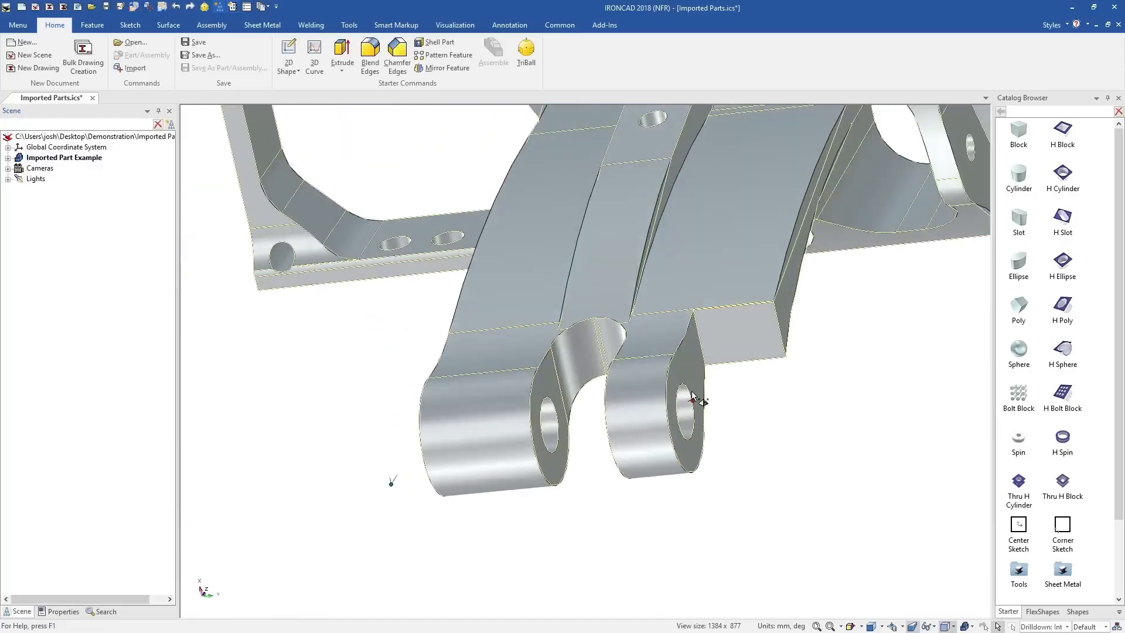
pyautogui.moveTo(692, 392); pyautogui.dragTo(809, 193)
pyautogui.click(847, 369)
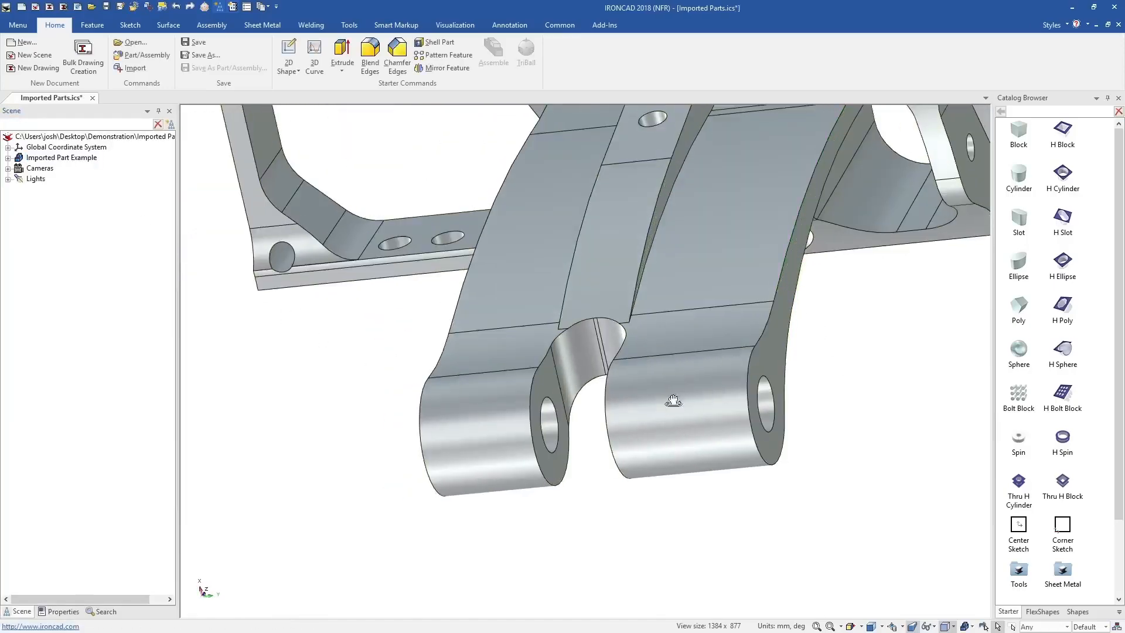
# Set the radius of the large hole in the round upright lug to 2 mm.
pyautogui.moveTo(674, 401); pyautogui.dragTo(743, 388, button='middle')
pyautogui.scroll(-3, 658, 402)
pyautogui.scroll(3, 575, 182)
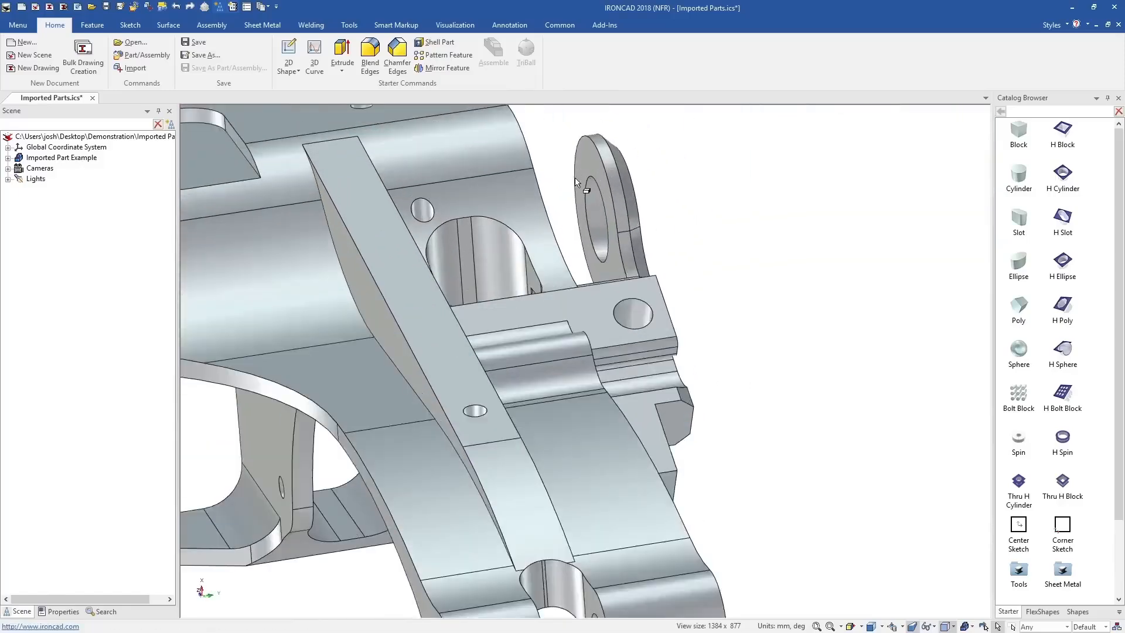
pyautogui.scroll(5, 575, 182)
pyautogui.click(590, 323)
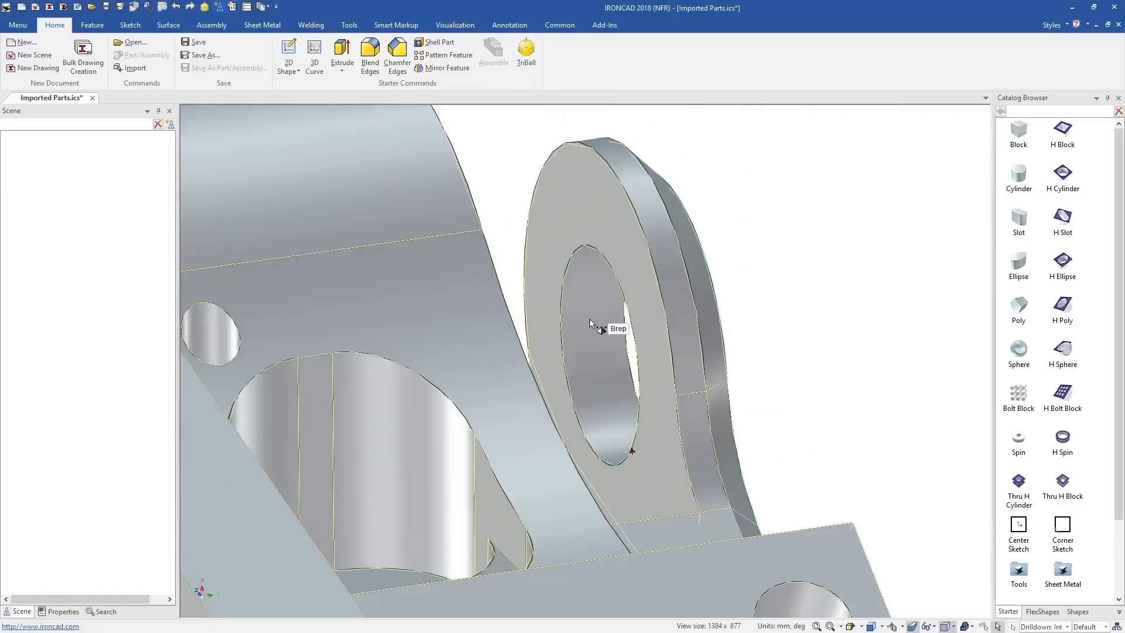
pyautogui.click(590, 322)
pyautogui.rightClick(592, 321)
pyautogui.click(685, 409)
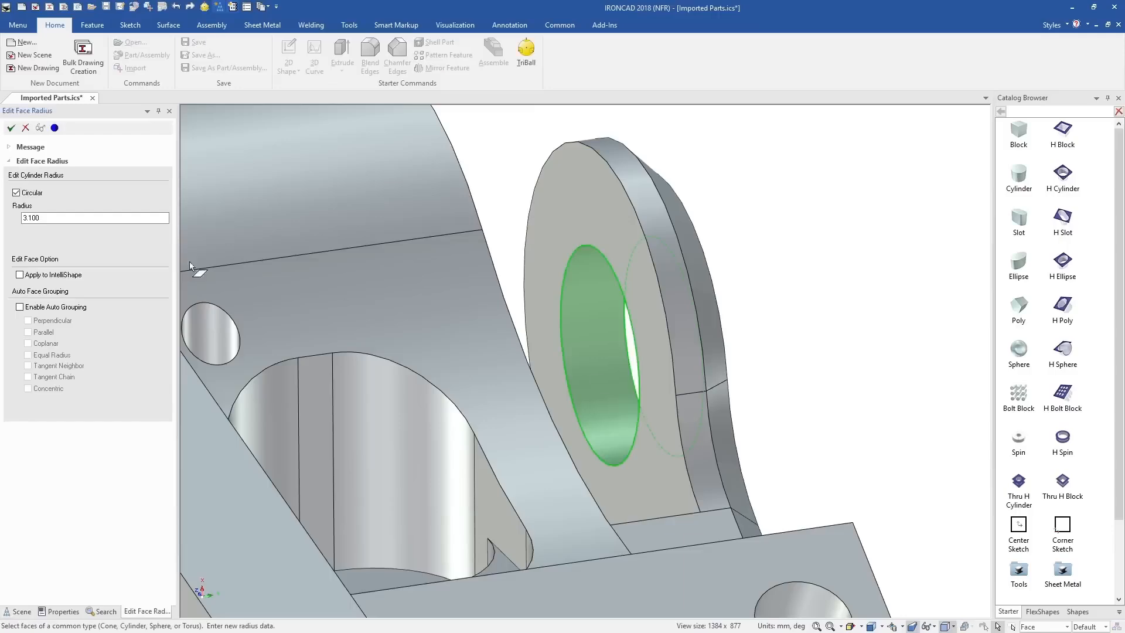
pyautogui.click(10, 128)
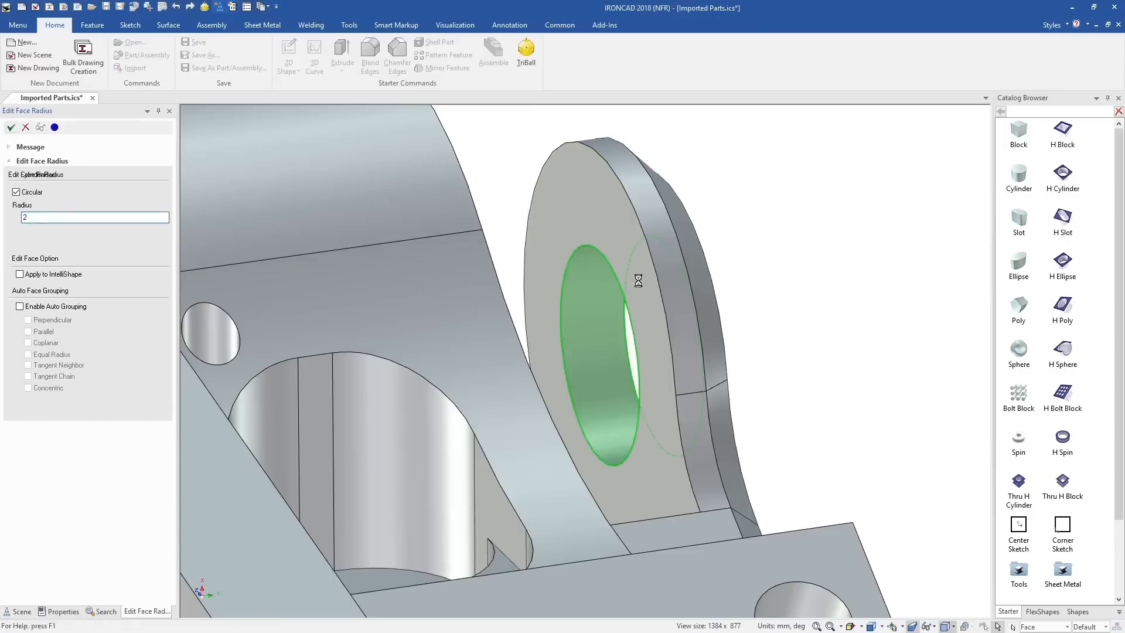
# Move the flat end face beside the row of four holes outward by about 5 mm.
pyautogui.scroll(-6, 627, 378)
pyautogui.scroll(4, 392, 463)
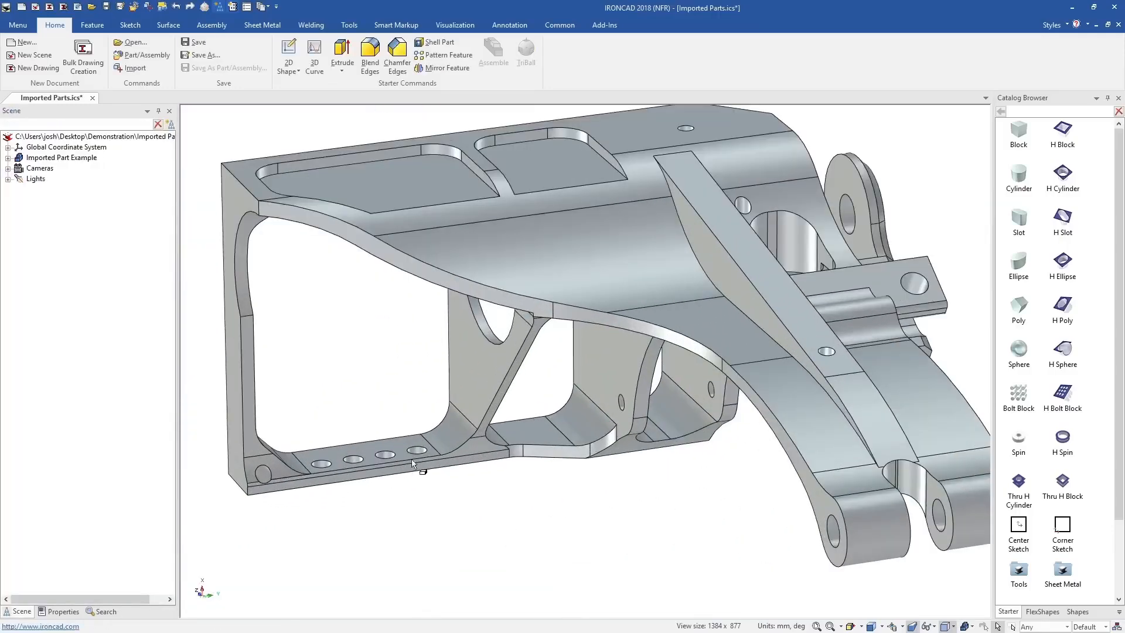
pyautogui.moveTo(419, 467); pyautogui.dragTo(322, 332, button='middle')
pyautogui.scroll(3, 428, 469)
pyautogui.moveTo(599, 512); pyautogui.dragTo(698, 500, button='middle')
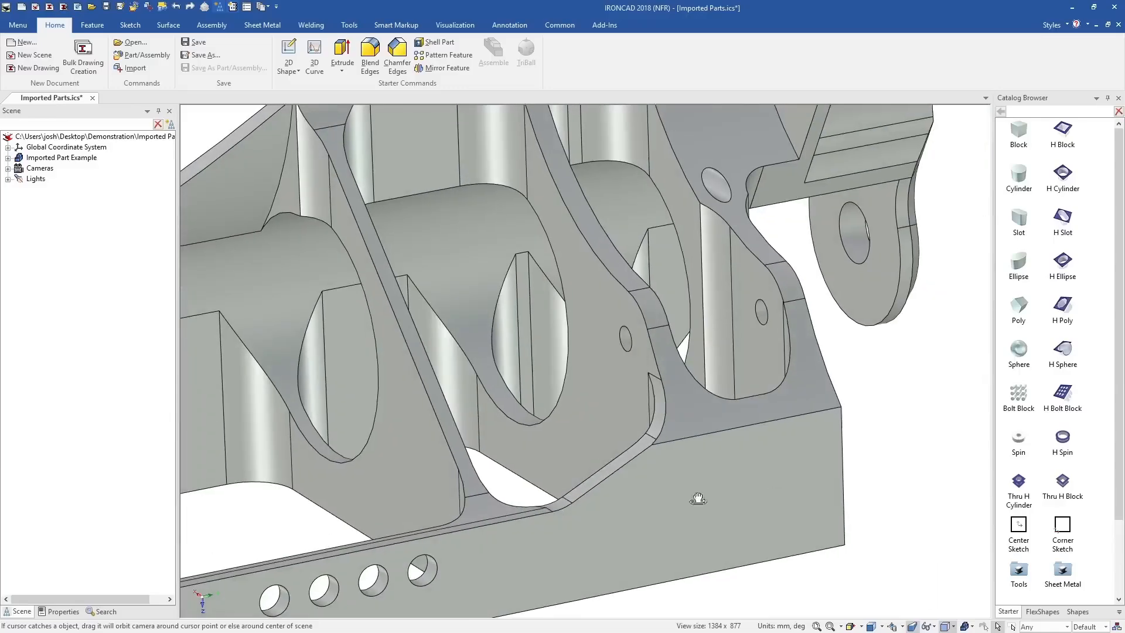
pyautogui.scroll(-4, 698, 499)
pyautogui.scroll(3, 233, 455)
pyautogui.doubleClick(428, 465)
pyautogui.click(428, 466)
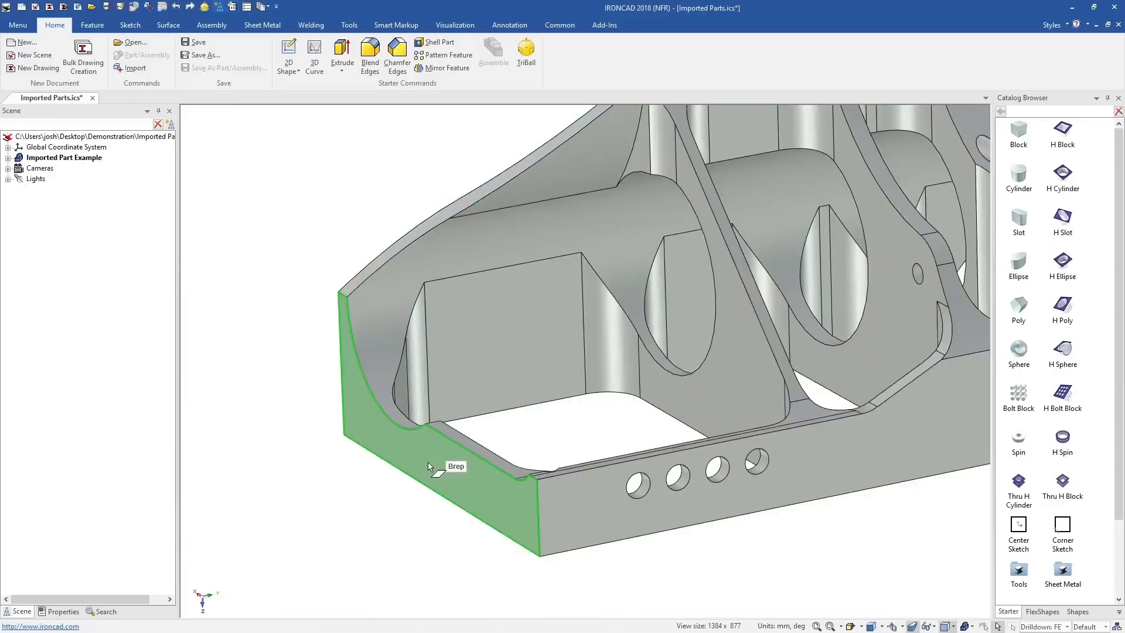
pyautogui.press('F10')
pyautogui.moveTo(370, 434); pyautogui.dragTo(312, 446)
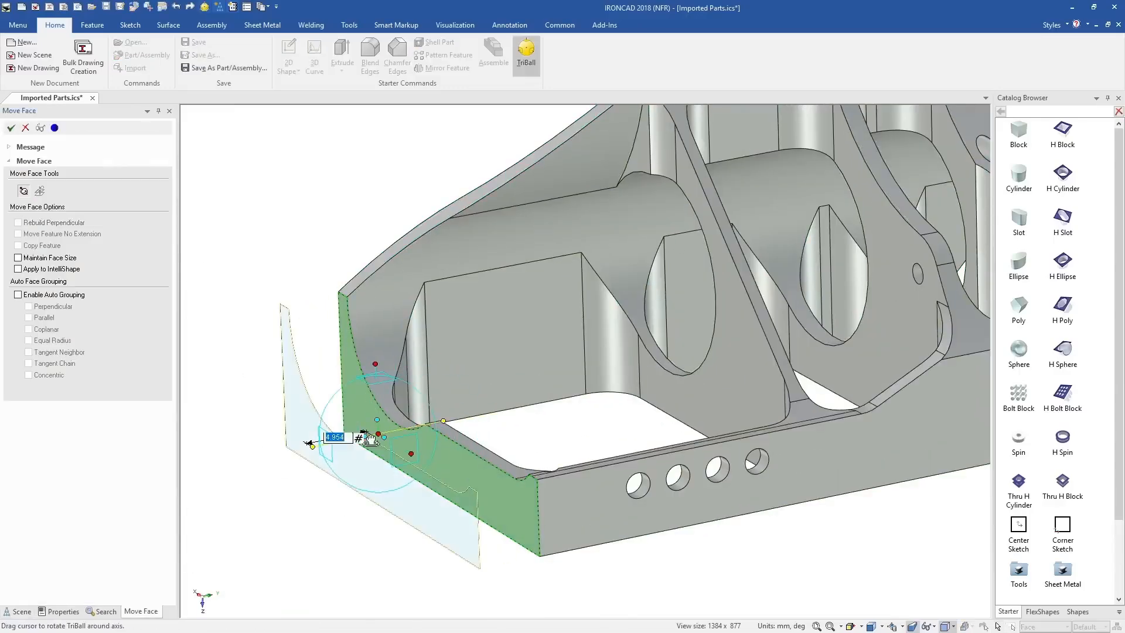
# Tilt the moved end face by 30 degrees and apply the face edit.
pyautogui.moveTo(359, 415); pyautogui.dragTo(394, 413)
pyautogui.write('30')
pyautogui.press('Return')
pyautogui.press('Return')
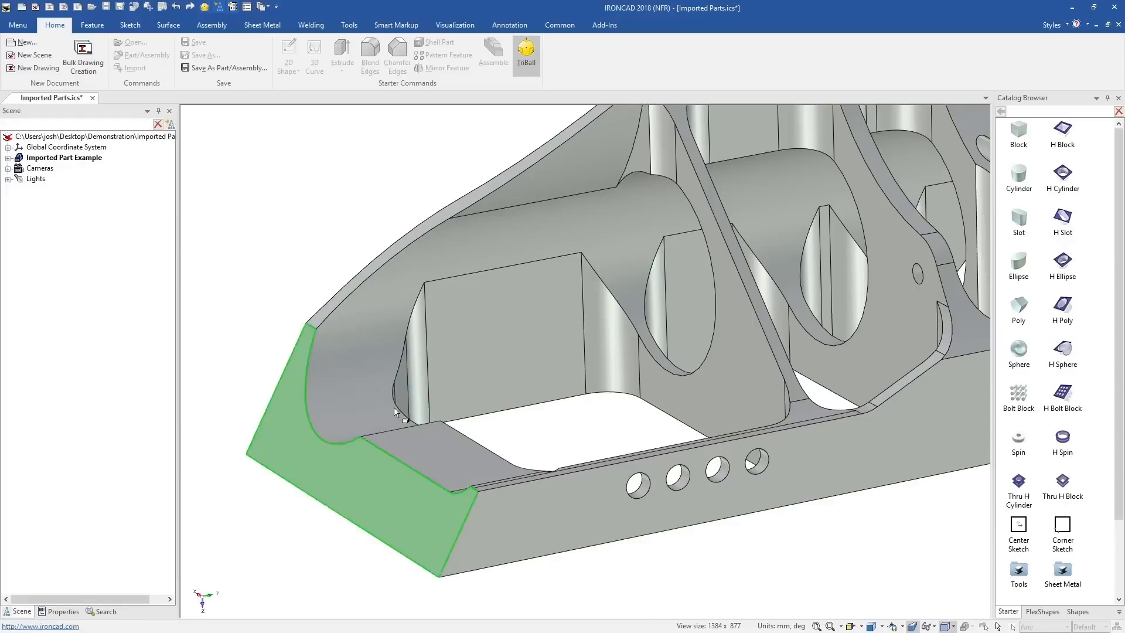
pyautogui.click(570, 430)
# Convert the row of four round holes into editable IntelliShape features, starting from the hole farthest from the slanted end.
pyautogui.moveTo(484, 520)
pyautogui.mouseDown(button='middle')
pyautogui.moveTo(427, 520)
pyautogui.moveTo(475, 519)
pyautogui.mouseUp(button='middle')
pyautogui.scroll(4, 786, 472)
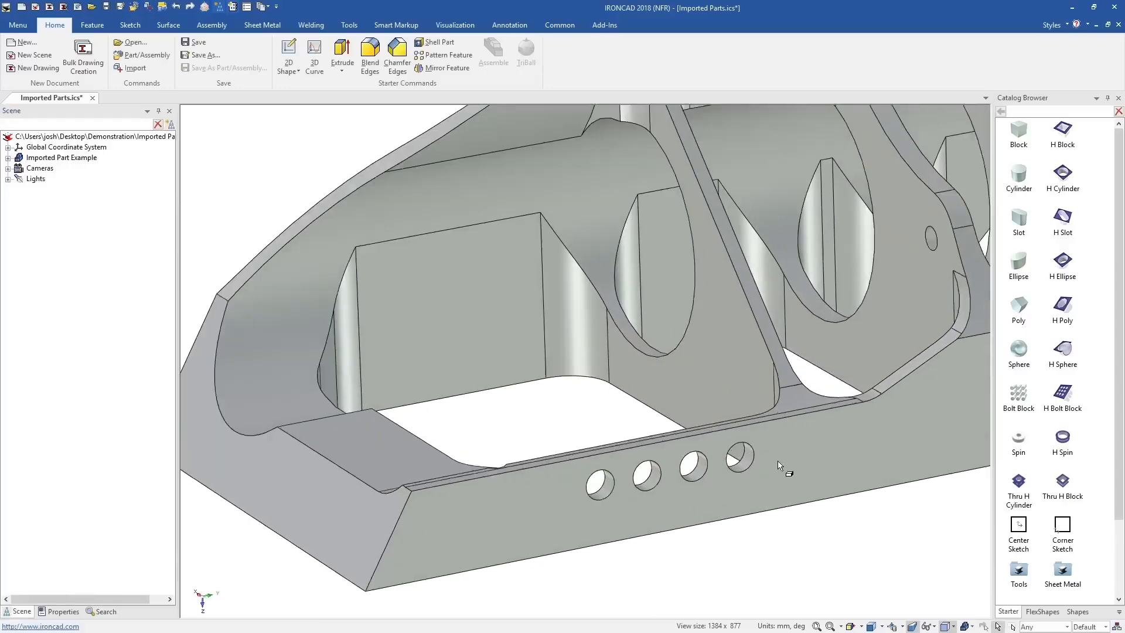
pyautogui.moveTo(704, 457); pyautogui.dragTo(683, 442, button='middle')
pyautogui.rightClick(684, 436)
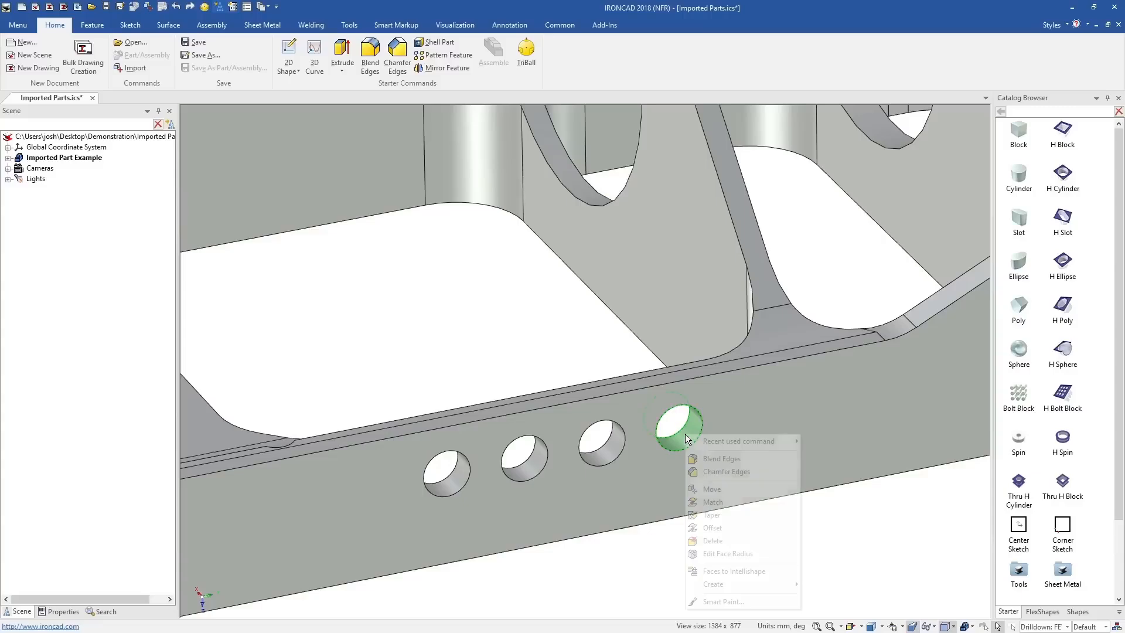
pyautogui.click(778, 571)
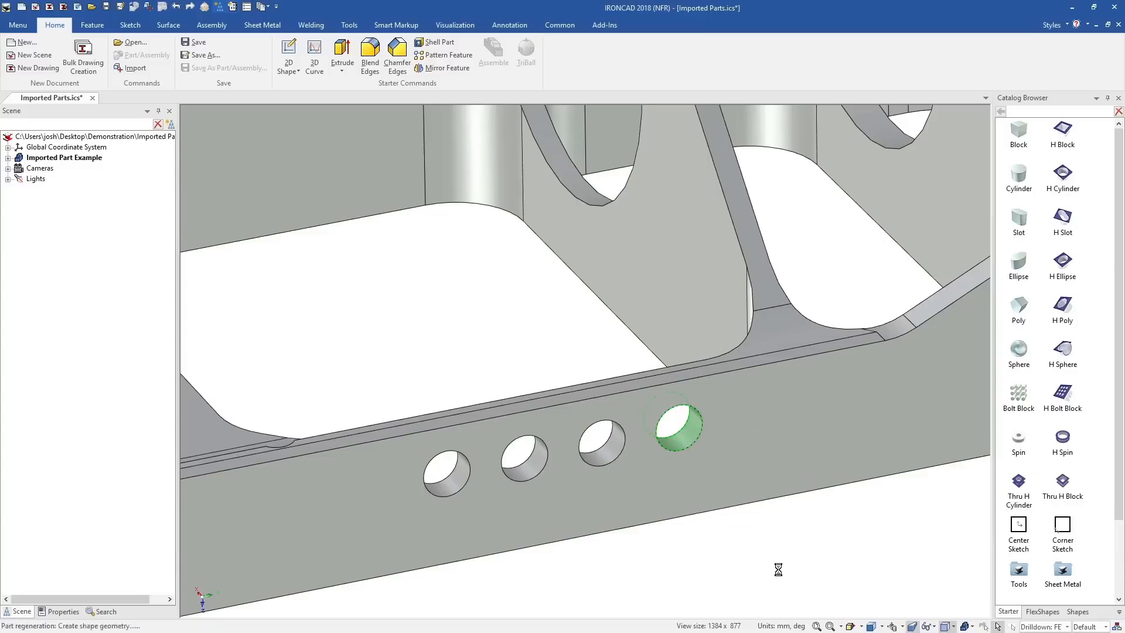
# Edit the converted hole's cross-section, adding a rectangle about 1.1 by 2.8 mm centred on the circle.
pyautogui.click(691, 436)
pyautogui.click(691, 437)
pyautogui.rightClick(691, 436)
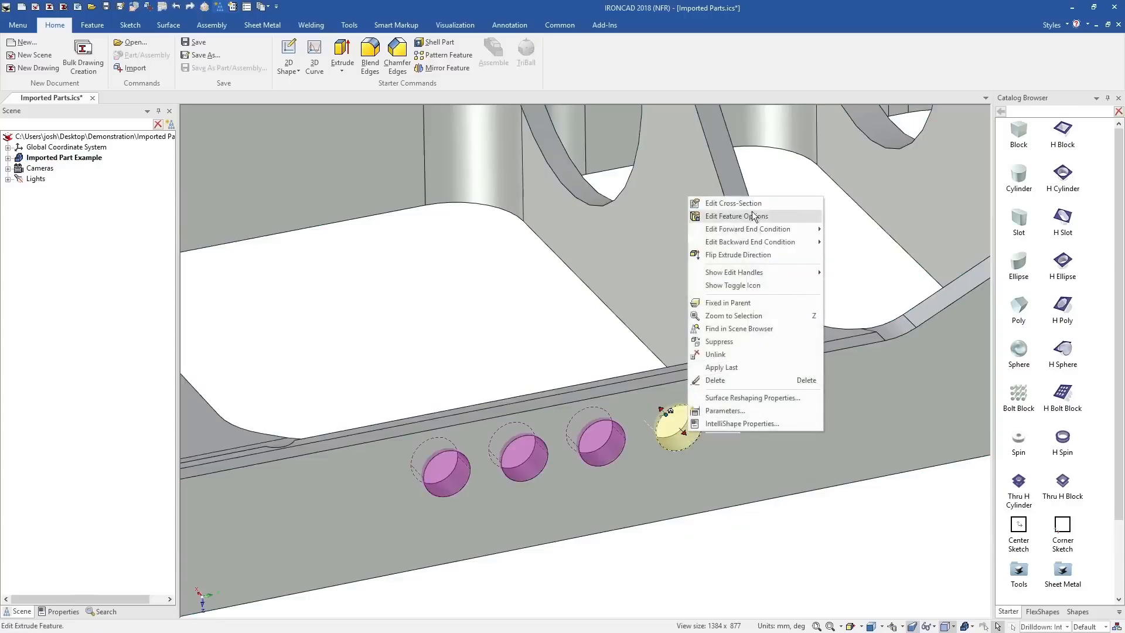
pyautogui.click(726, 201)
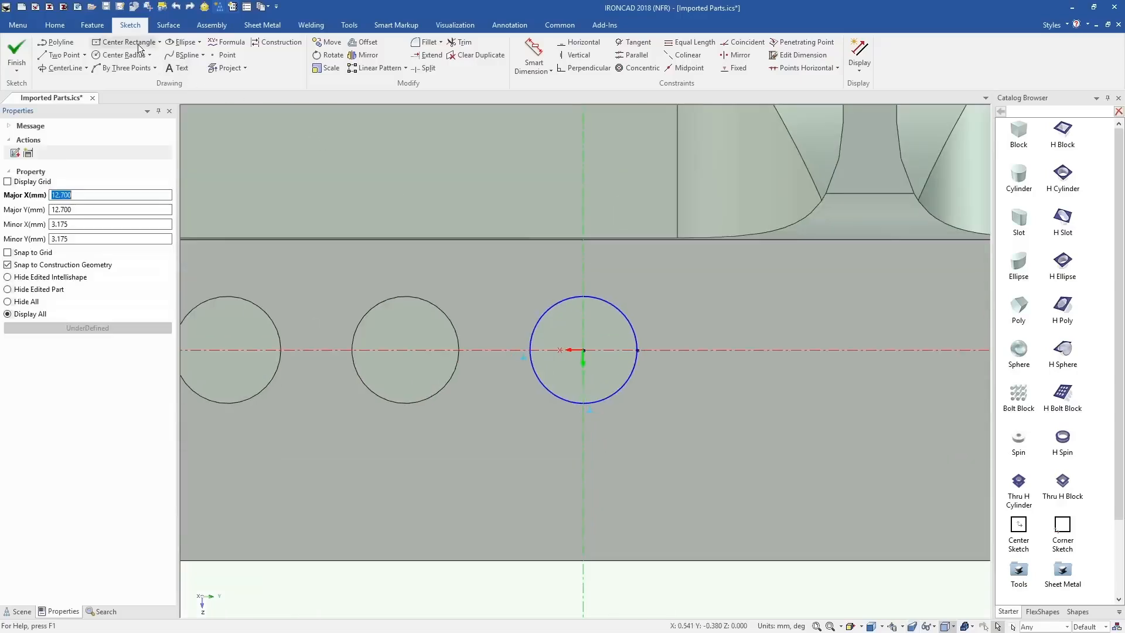
pyautogui.click(138, 44)
pyautogui.click(584, 349)
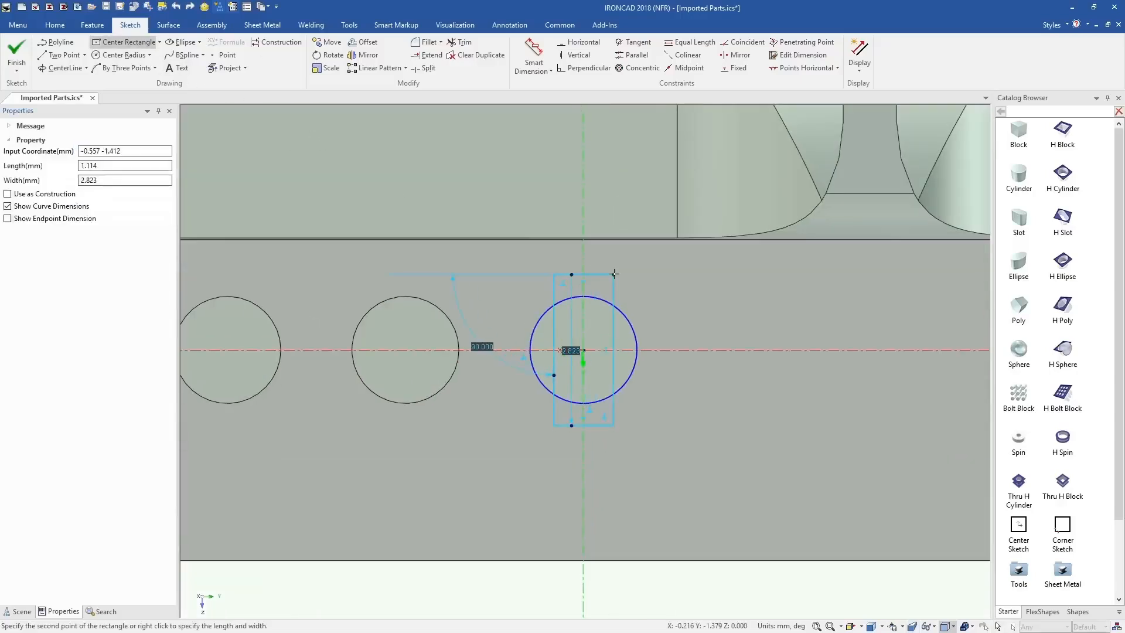
pyautogui.click(614, 273)
# Trim the overlapping segments inside the circle and rectangle, and finish the hole's sketch.
pyautogui.press('t')
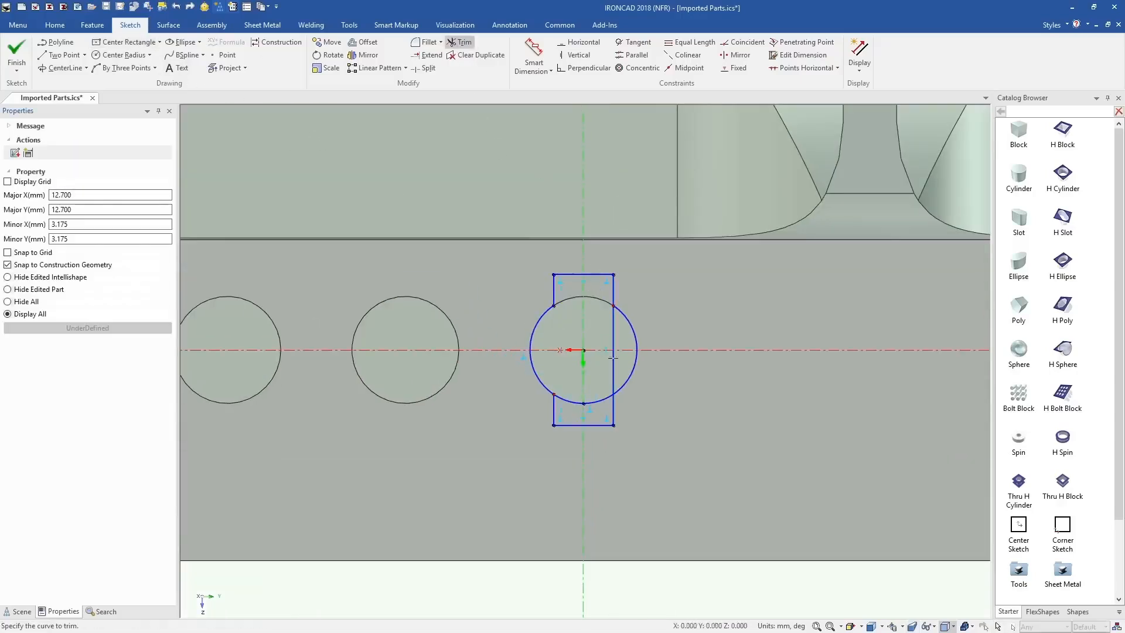
pyautogui.click(16, 49)
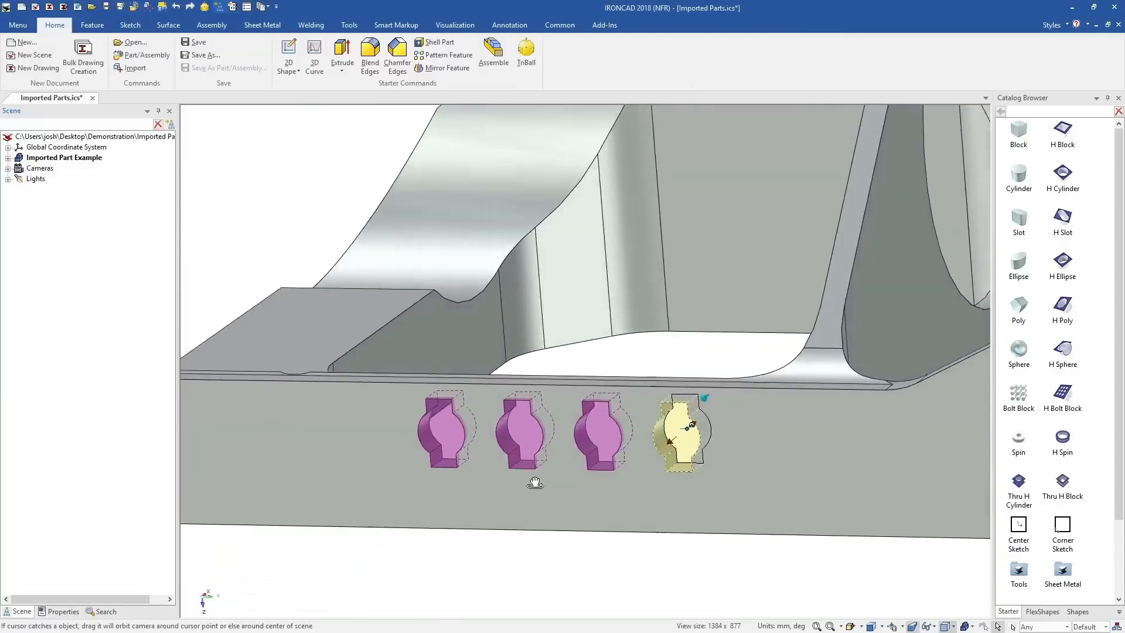
pyautogui.moveTo(535, 483); pyautogui.dragTo(653, 542, button='middle')
pyautogui.click(660, 555)
# Delete the faces of the shallow pocket nearest the slanted end on the part's upper surface.
pyautogui.scroll(-5, 605, 508)
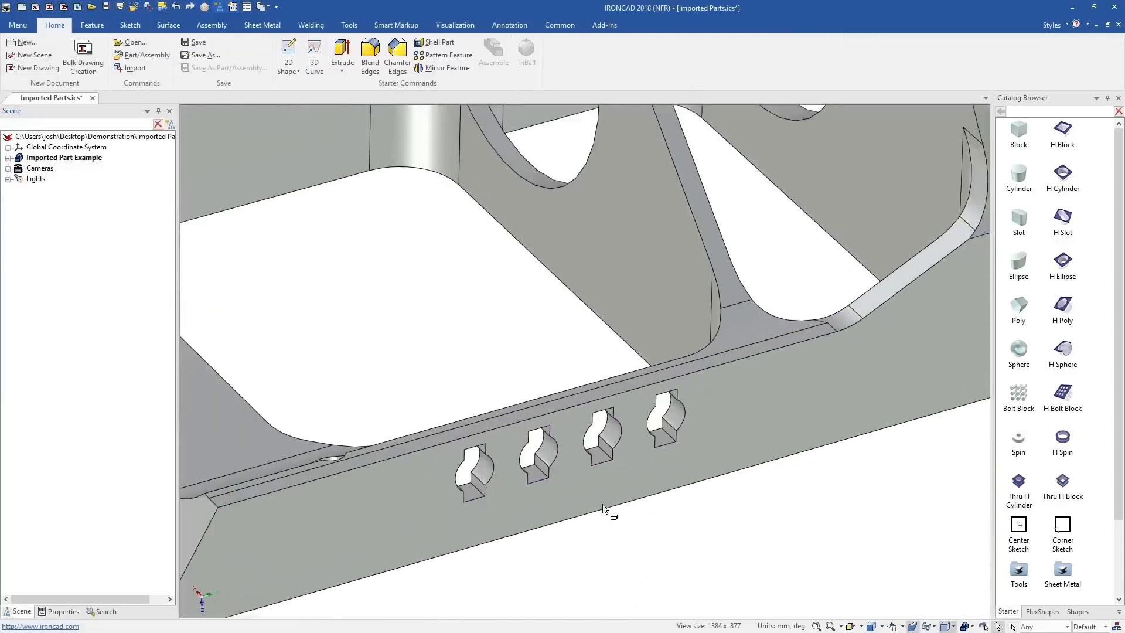
pyautogui.scroll(5, 545, 196)
pyautogui.moveTo(549, 201); pyautogui.dragTo(556, 281, button='middle')
pyautogui.click(556, 280)
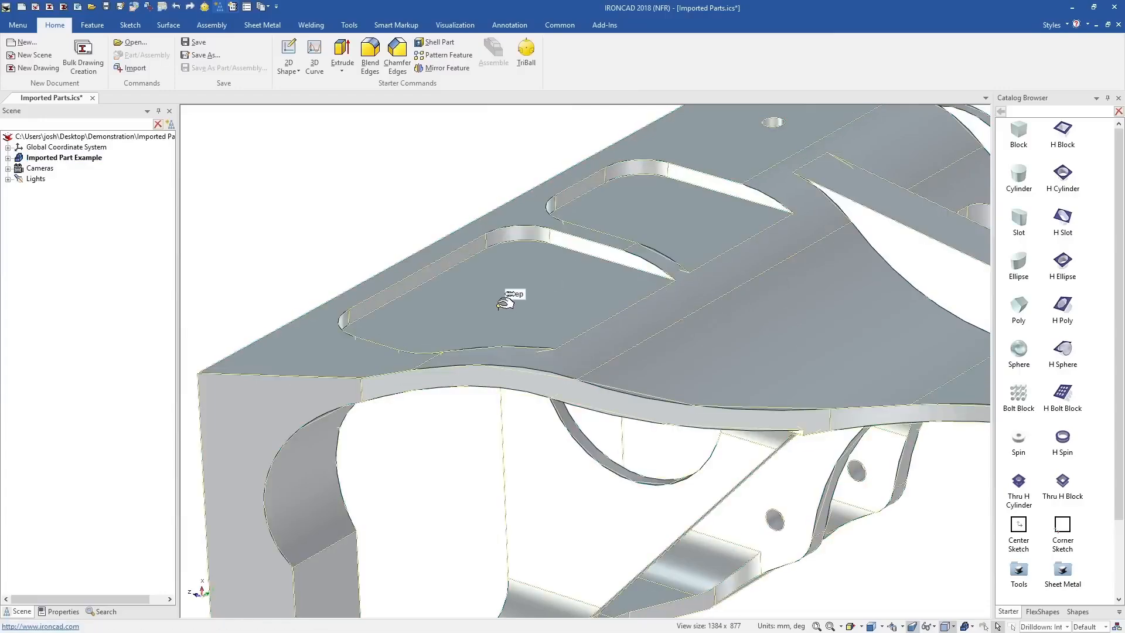
pyautogui.moveTo(319, 320); pyautogui.dragTo(661, 202)
pyautogui.press('Delete')
# Cut the inner wall nearest the slanted end with an H Block and resize it into a rectangular notch open at the lower edge.
pyautogui.moveTo(600, 223)
pyautogui.mouseDown(button='middle')
pyautogui.moveTo(630, 303)
pyautogui.moveTo(560, 327)
pyautogui.moveTo(601, 217)
pyautogui.mouseUp(button='middle')
pyautogui.scroll(-4, 633, 305)
pyautogui.moveTo(698, 385); pyautogui.dragTo(578, 313, button='middle')
pyautogui.scroll(5, 605, 498)
pyautogui.moveTo(626, 396); pyautogui.dragTo(605, 389, button='middle')
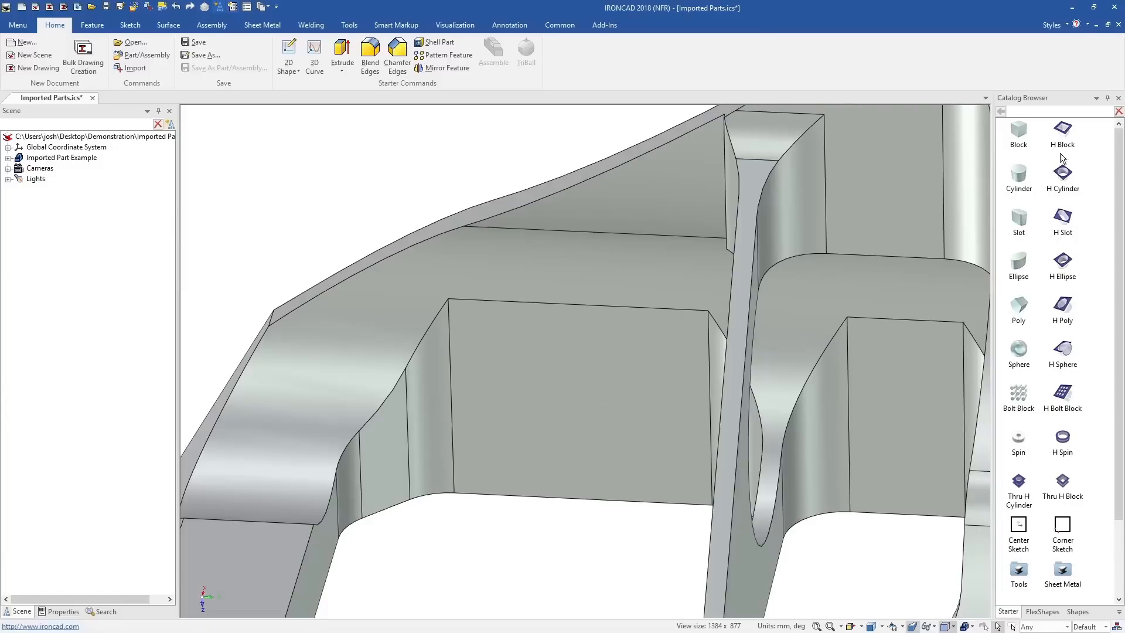
pyautogui.moveTo(580, 403); pyautogui.dragTo(581, 403)
pyautogui.keyDown('shift'); pyautogui.moveTo(592, 448); pyautogui.dragTo(632, 502); pyautogui.keyUp('shift')
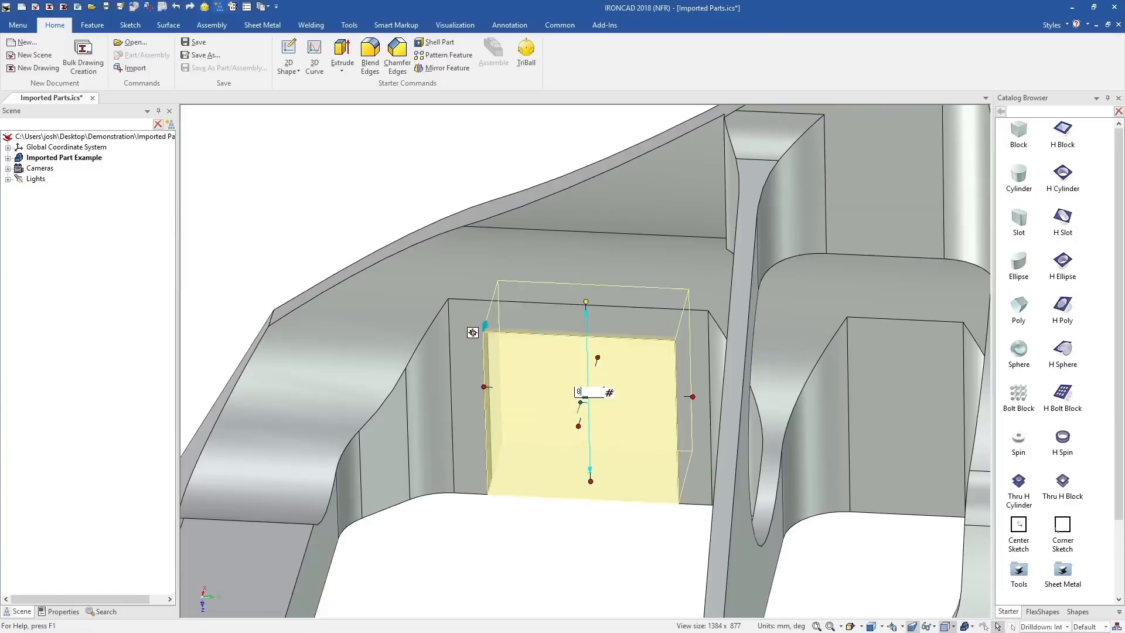
pyautogui.press('Return')
pyautogui.click(584, 544)
pyautogui.moveTo(746, 474); pyautogui.dragTo(774, 462, button='middle')
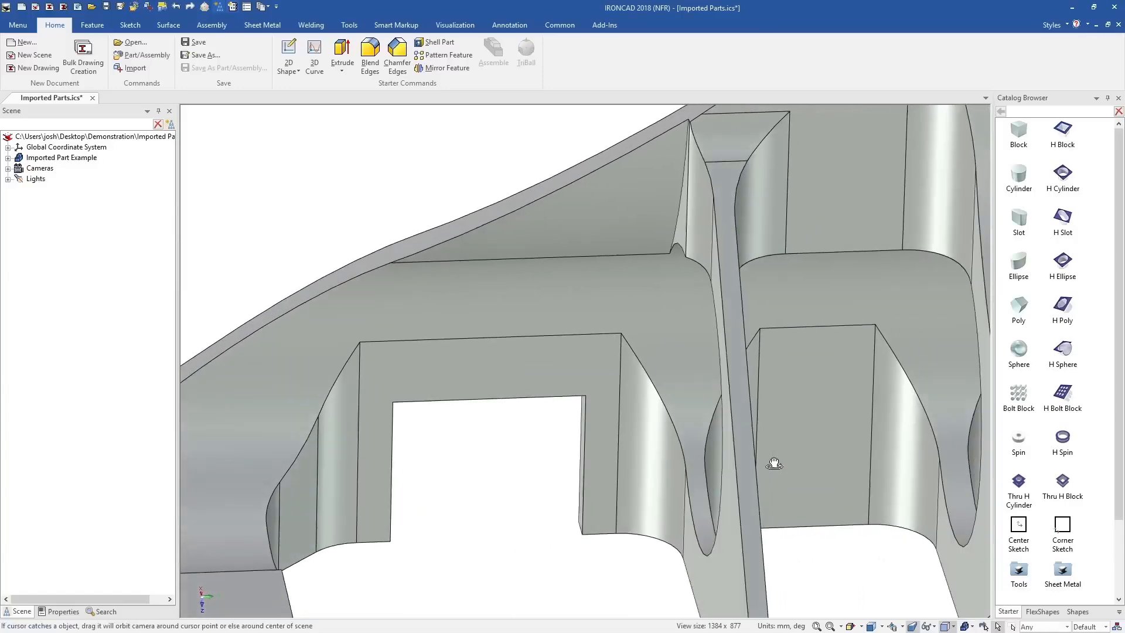
pyautogui.scroll(-10, 678, 472)
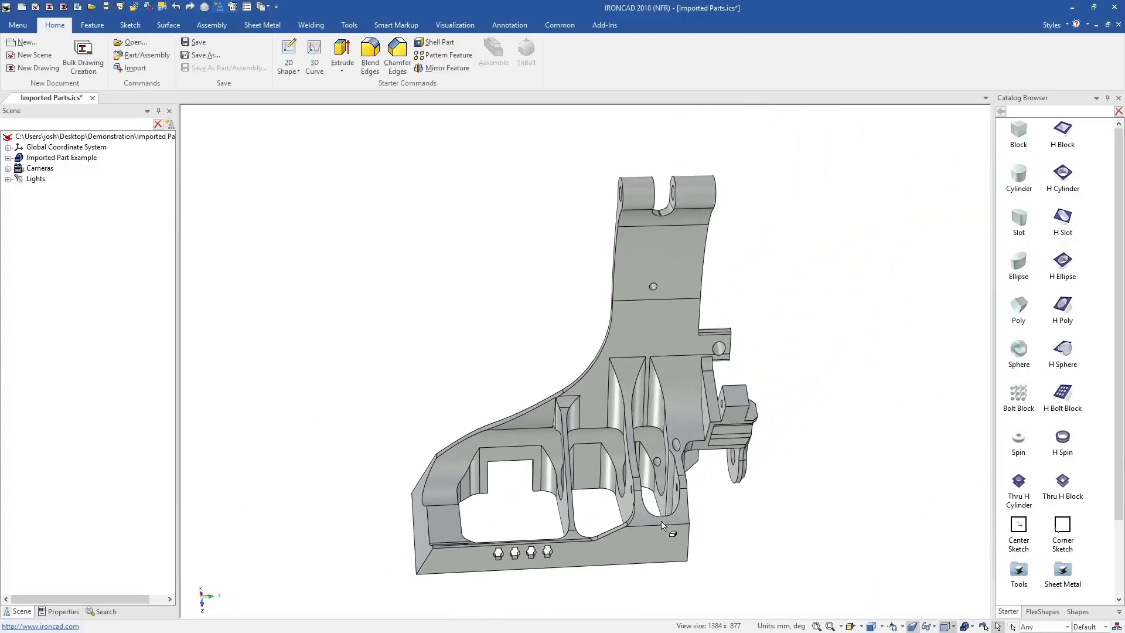
pyautogui.moveTo(663, 526); pyautogui.dragTo(710, 523, button='middle')
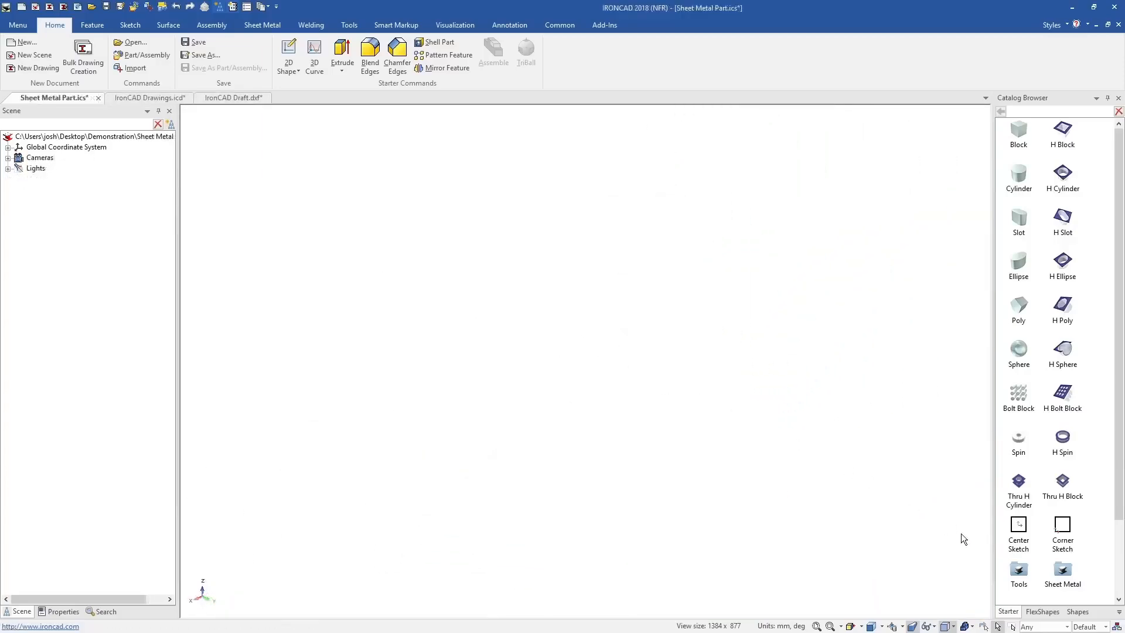
# In the Sheet Metal Part scene, place a Stock sheet and resize its length.
pyautogui.doubleClick(1062, 574)
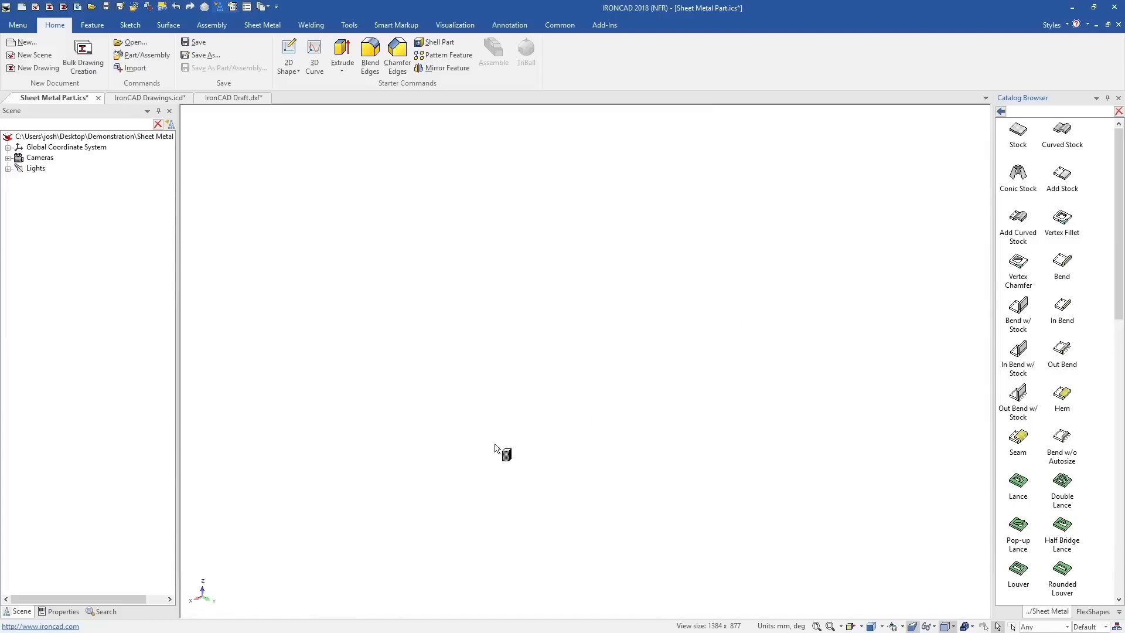
pyautogui.moveTo(495, 444); pyautogui.dragTo(495, 446)
pyautogui.click(551, 435)
pyautogui.moveTo(623, 387); pyautogui.dragTo(732, 343)
pyautogui.write('1')
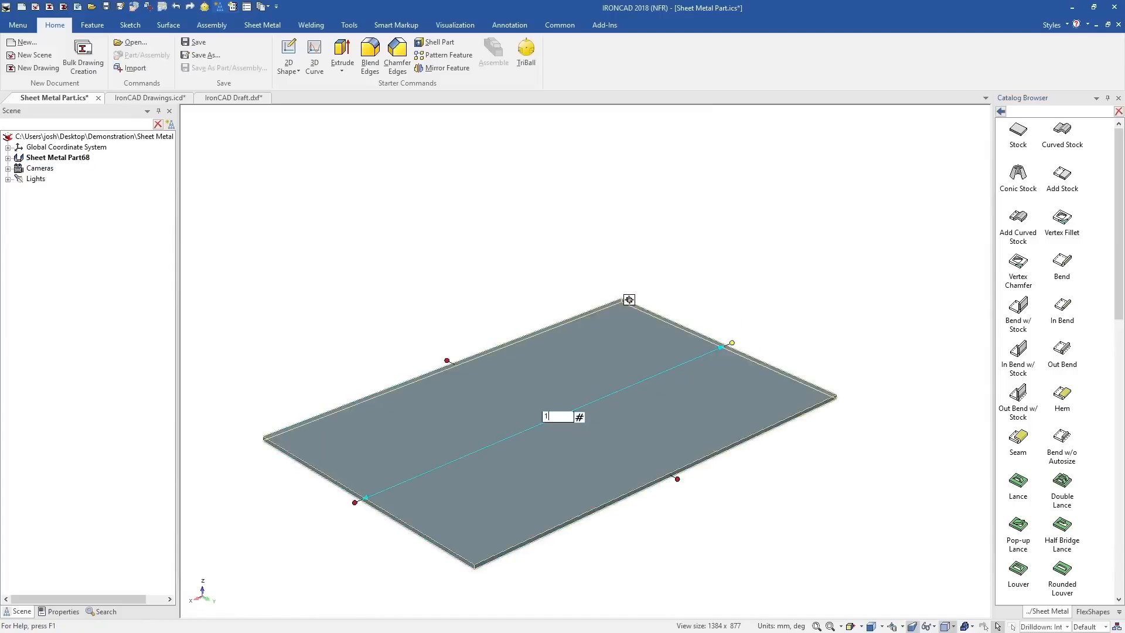
pyautogui.press('Return')
# Build a flange profile along the sheet's rear long edge from three bends: an upright wall, an inward top flange and a short angled lip.
pyautogui.moveTo(1073, 266); pyautogui.dragTo(557, 327)
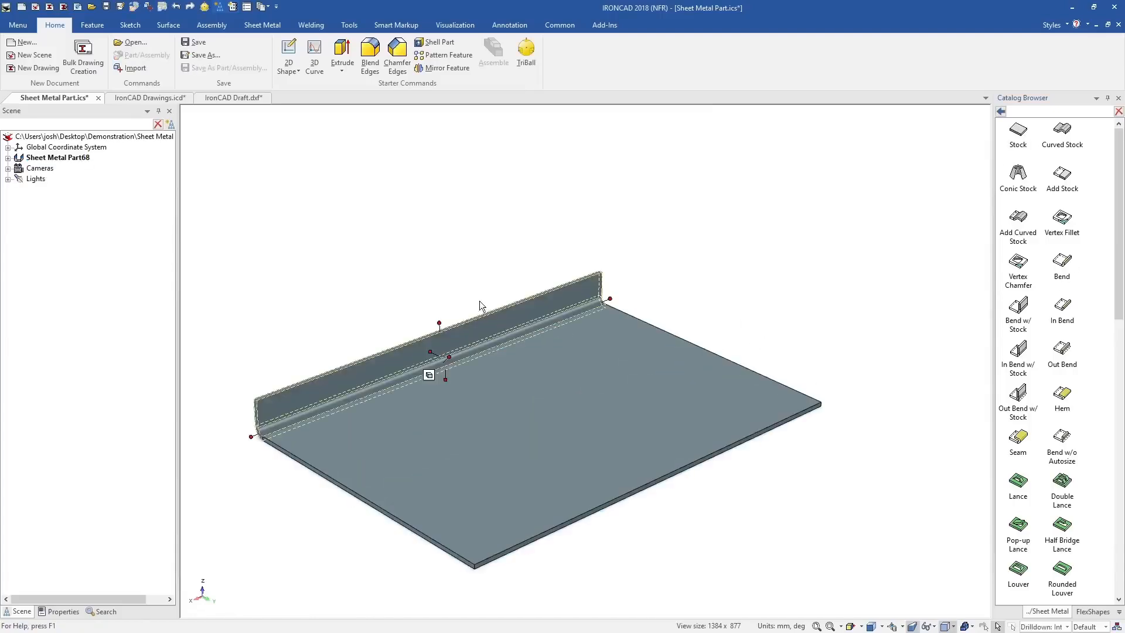
pyautogui.moveTo(447, 319); pyautogui.dragTo(530, 257)
pyautogui.moveTo(1060, 264); pyautogui.dragTo(535, 255)
pyautogui.moveTo(549, 301); pyautogui.dragTo(539, 283)
pyautogui.click(245, 117)
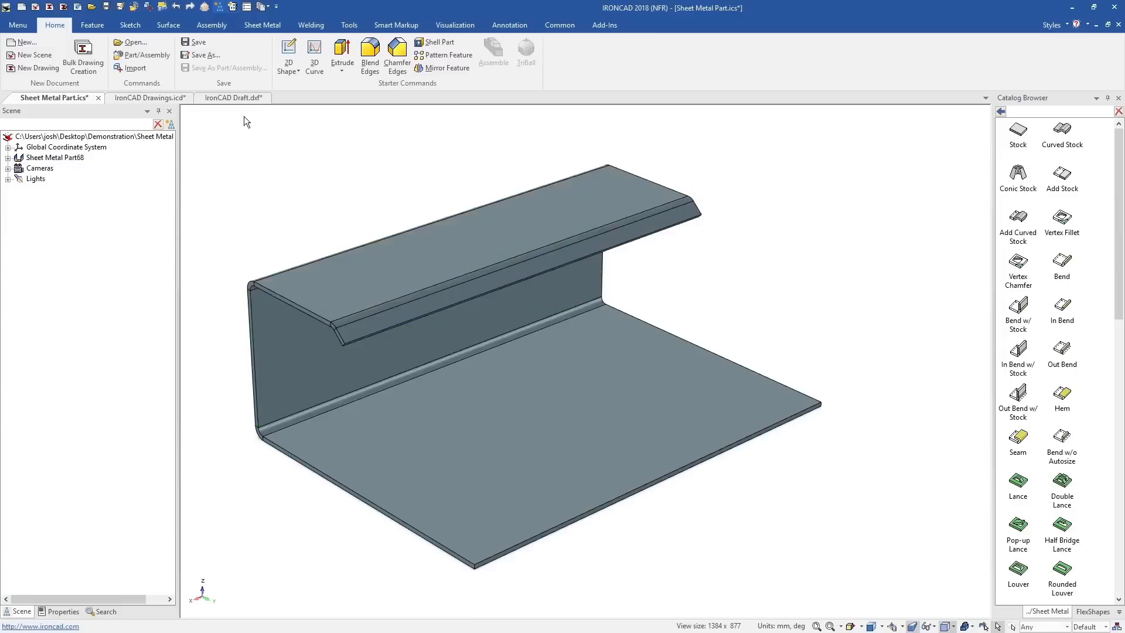
# Create a miter flange from the three bends along the two adjacent straight edges of the sheet, keeping the 0.100 mm setback.
pyautogui.click(269, 26)
pyautogui.click(250, 55)
pyautogui.click(305, 330)
pyautogui.click(393, 321)
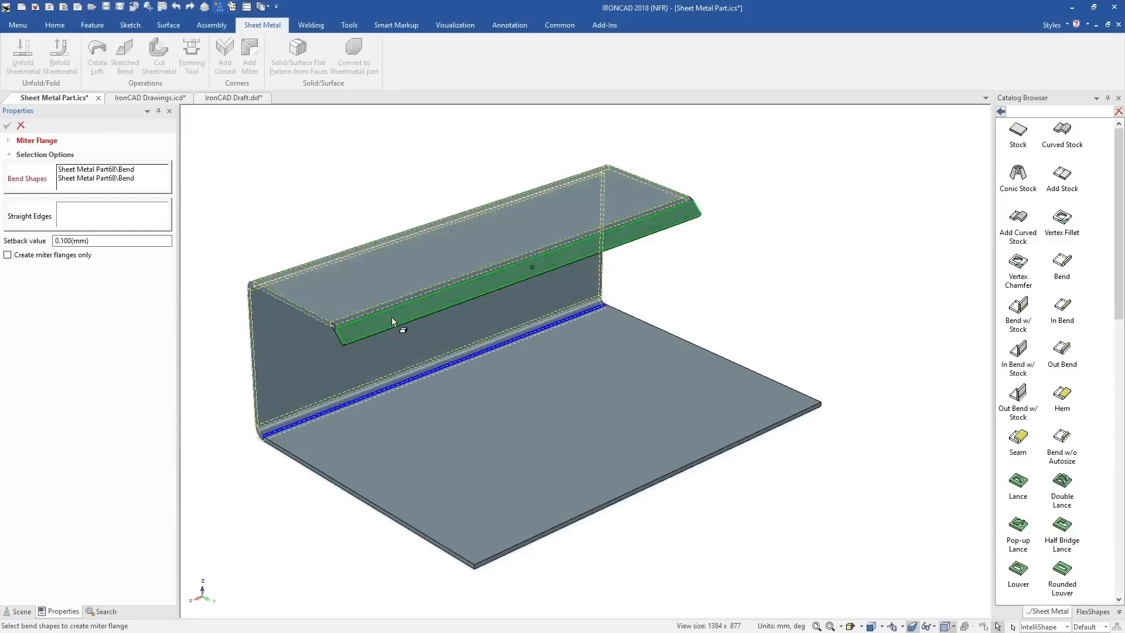
pyautogui.click(391, 318)
pyautogui.click(127, 215)
pyautogui.click(522, 419)
pyautogui.click(606, 503)
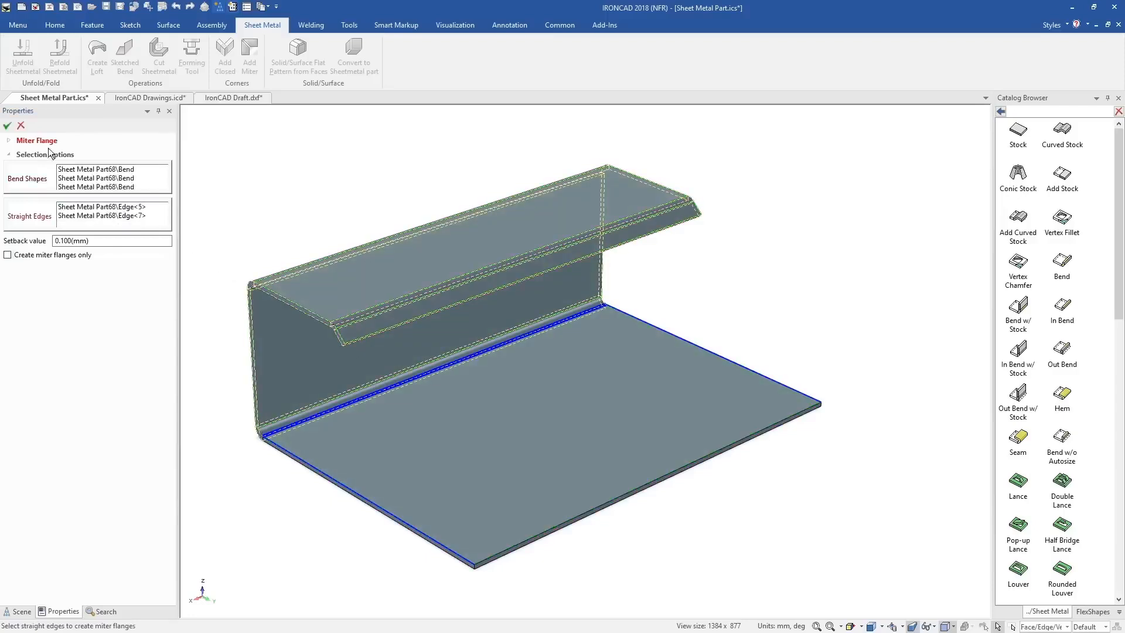
pyautogui.click(7, 125)
# Add an H Block cut at the open front end of one side's top flange and reduce its width.
pyautogui.click(1000, 111)
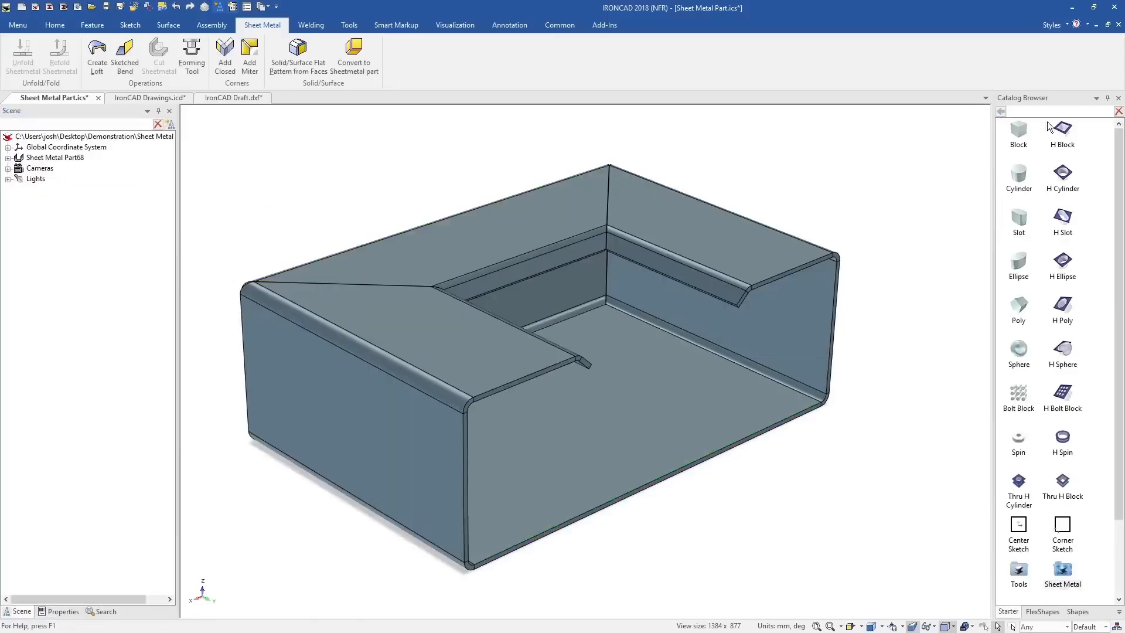
pyautogui.moveTo(1048, 128); pyautogui.dragTo(527, 378)
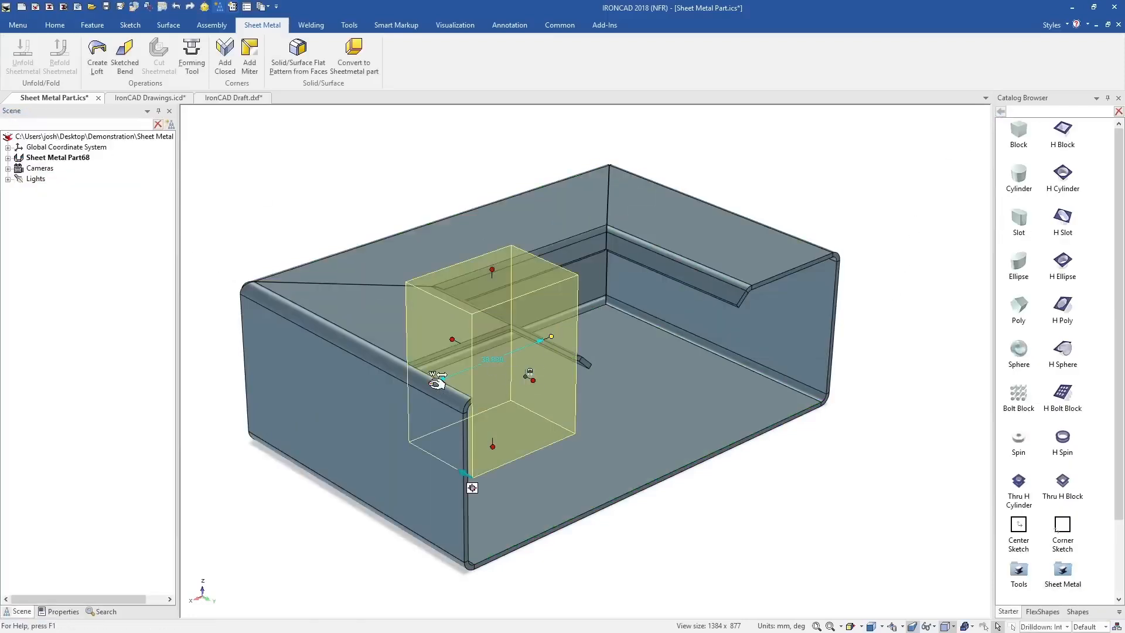
pyautogui.moveTo(437, 382); pyautogui.dragTo(460, 373)
# Reposition the TriBall to the midpoint of the base's front edge and mirror the block cut to the opposite flange as a linked copy.
pyautogui.press('F10')
pyautogui.press('space')
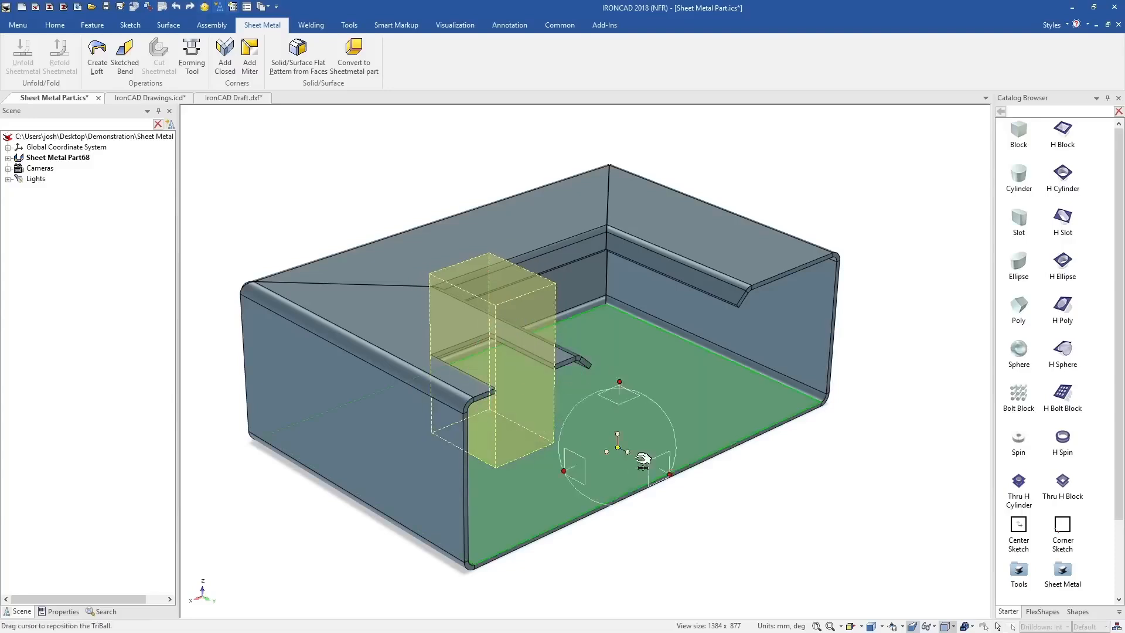
pyautogui.moveTo(642, 460); pyautogui.dragTo(674, 473)
pyautogui.rightClick(649, 482)
pyautogui.moveTo(691, 470)
pyautogui.click(614, 496)
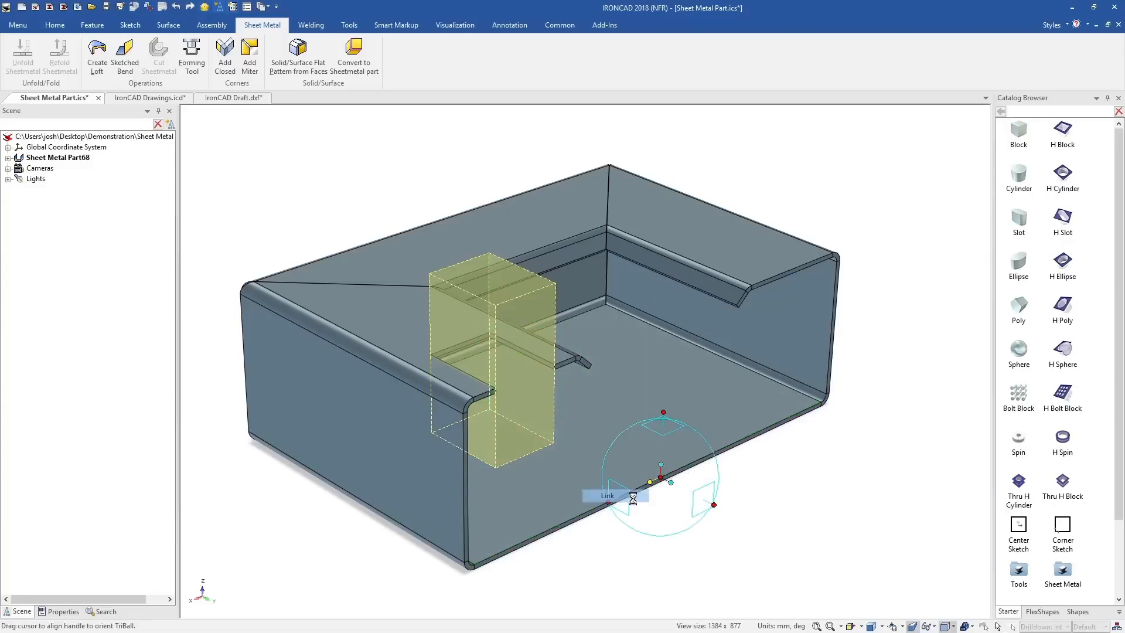
pyautogui.click(825, 491)
# Unfold the sheet metal part and place an auto-scaled front view of its flat pattern on the IronCAD Drawings sheet.
pyautogui.rightClick(551, 381)
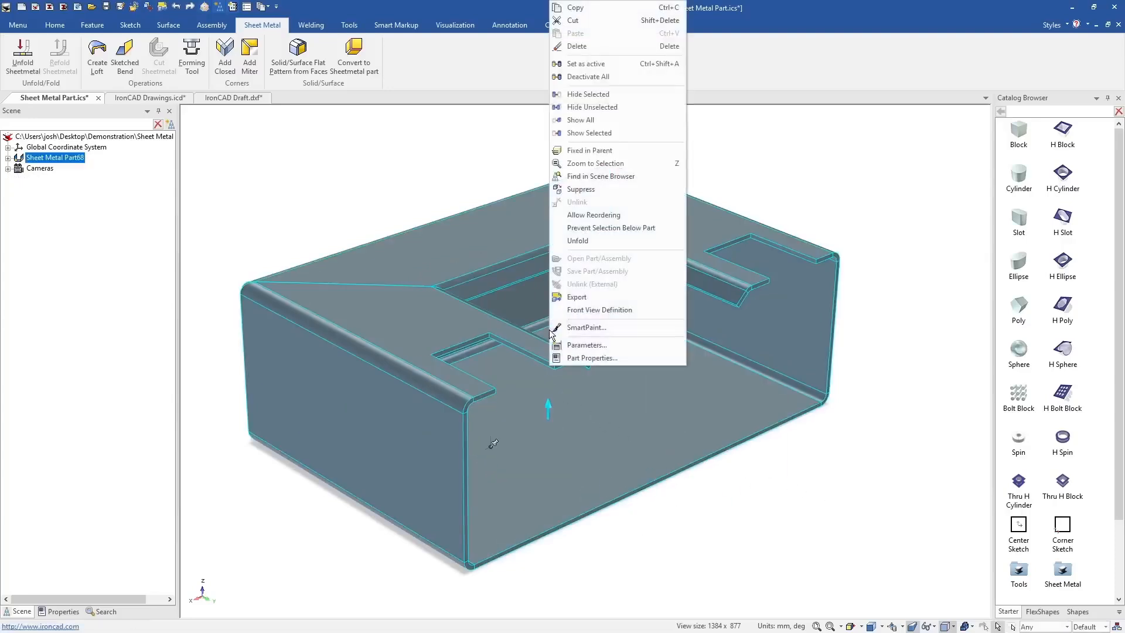
pyautogui.click(584, 245)
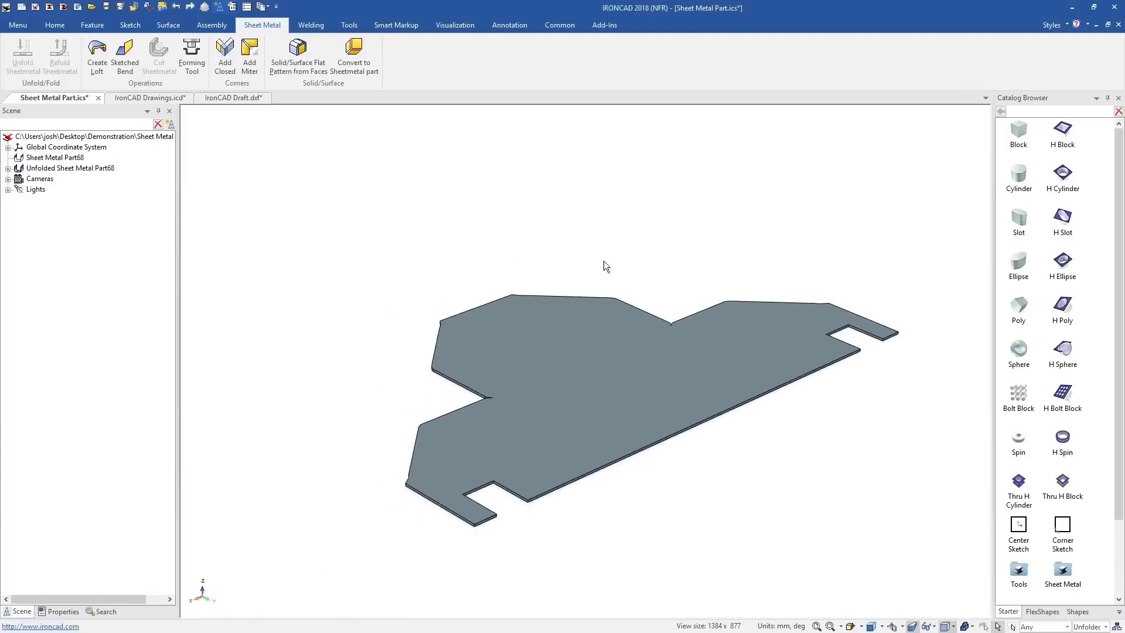
pyautogui.click(56, 25)
pyautogui.click(150, 99)
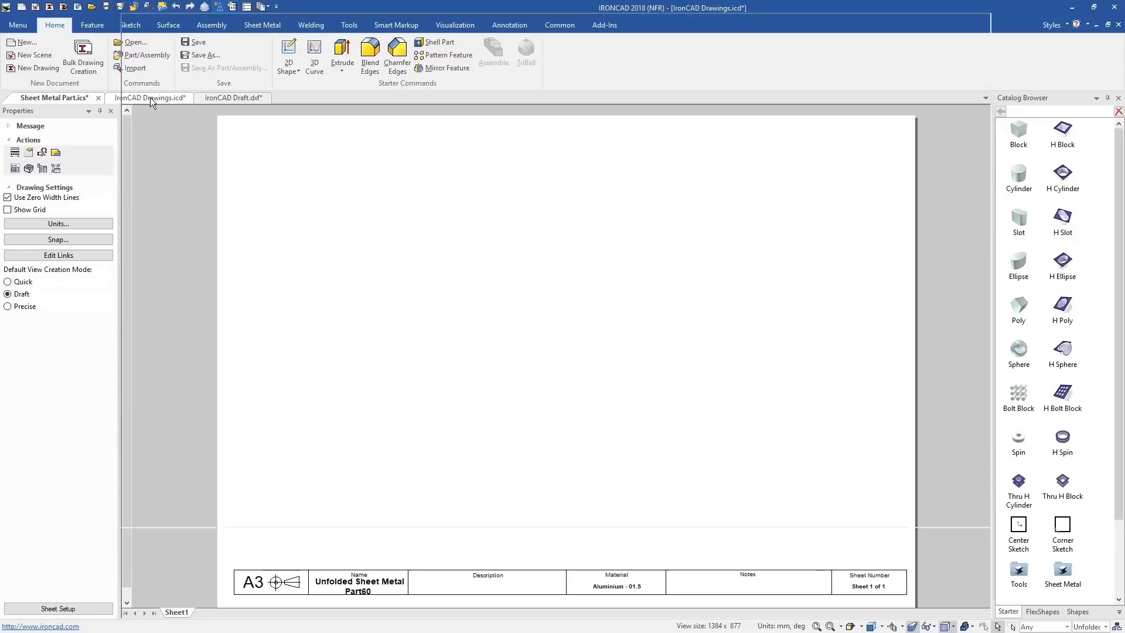
pyautogui.click(22, 53)
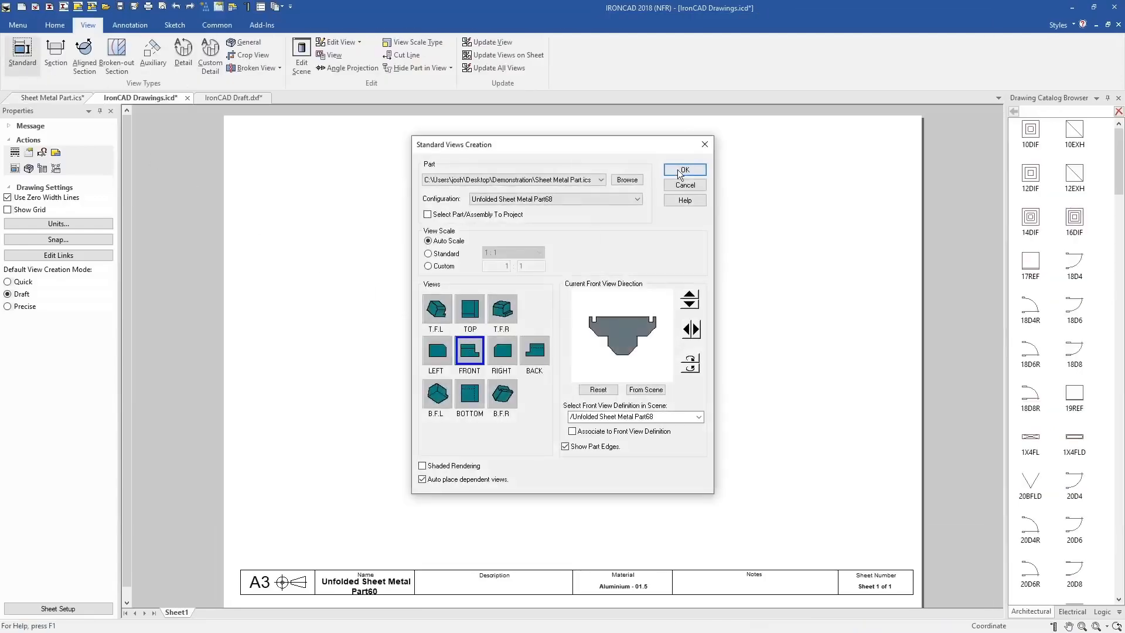
pyautogui.click(683, 170)
pyautogui.click(572, 381)
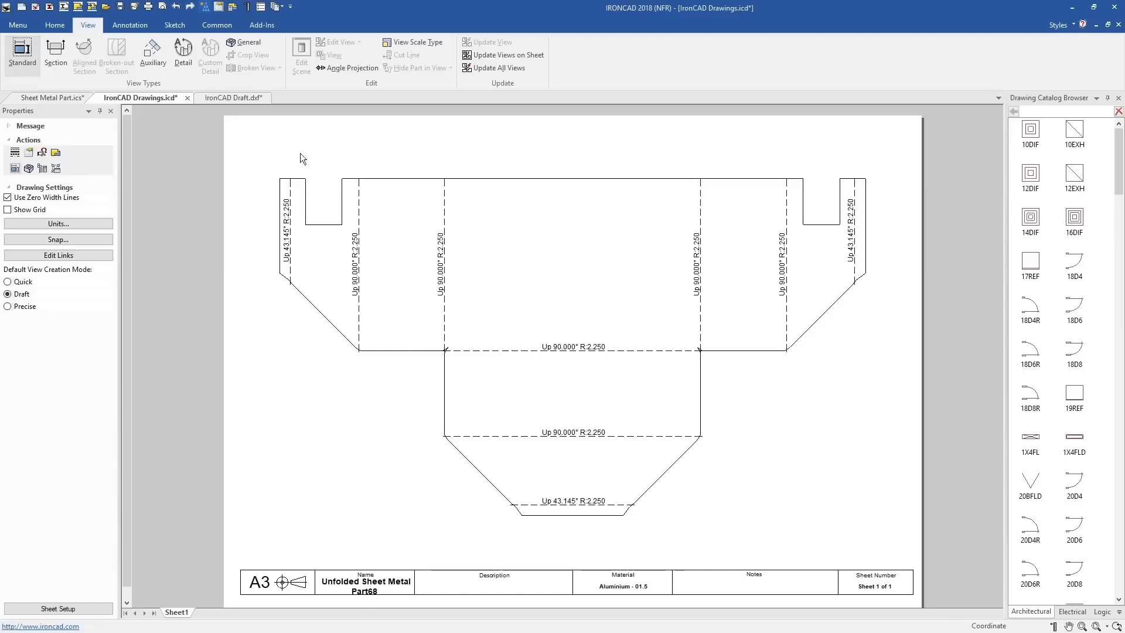
# Generate a standard view of the unfolded part in the IronCAD Draft document, with bend lines and bend annotations.
pyautogui.click(243, 98)
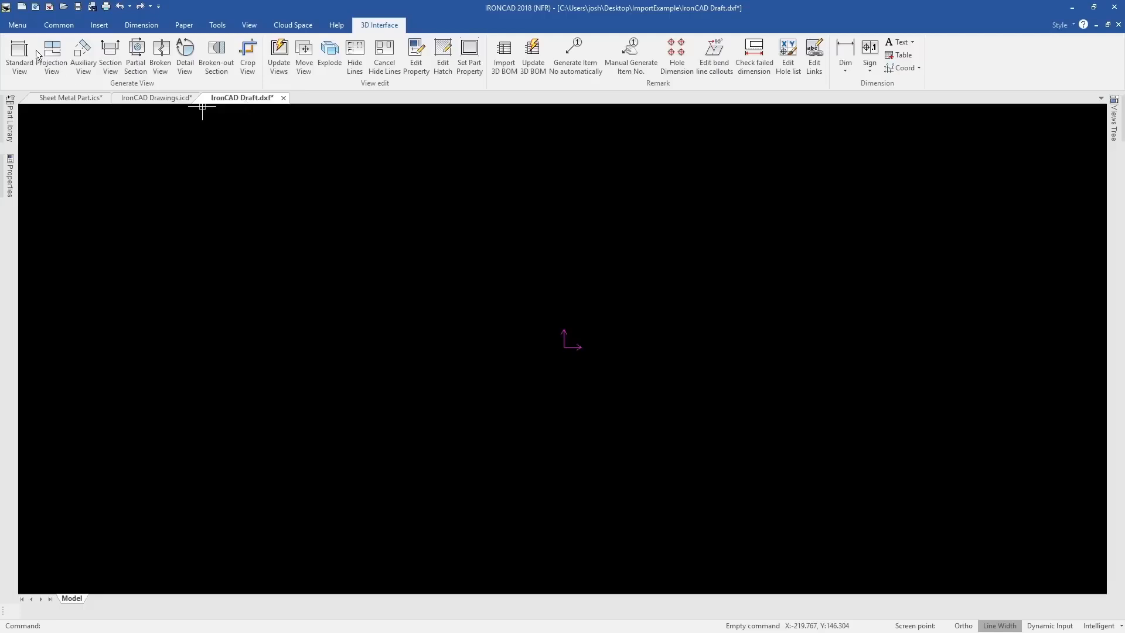
pyautogui.click(19, 55)
pyautogui.click(562, 200)
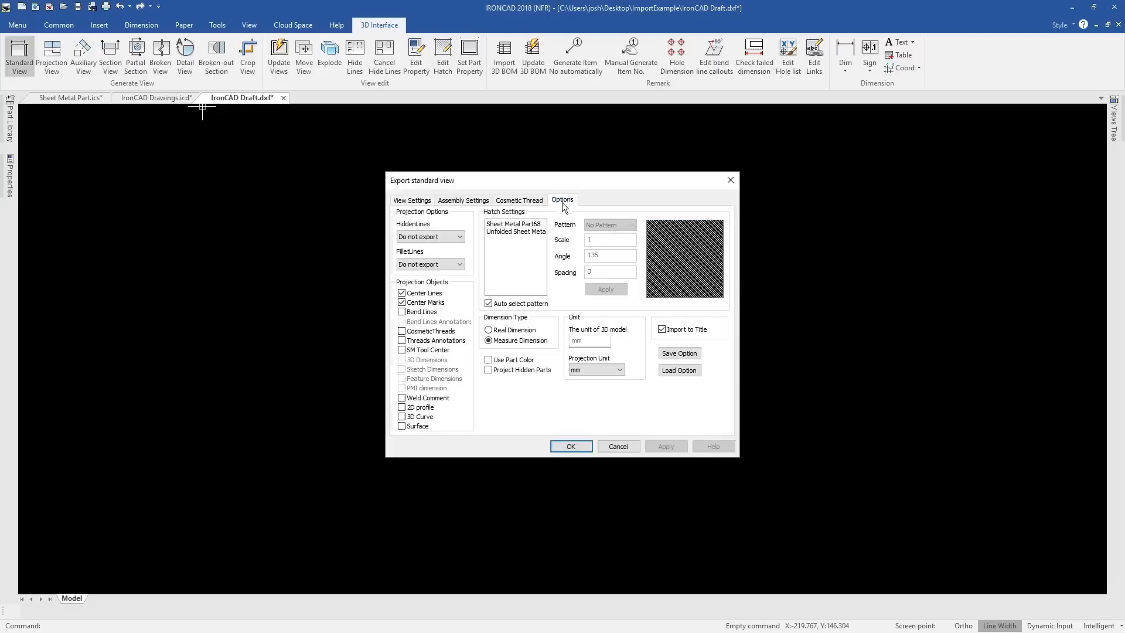
pyautogui.click(571, 445)
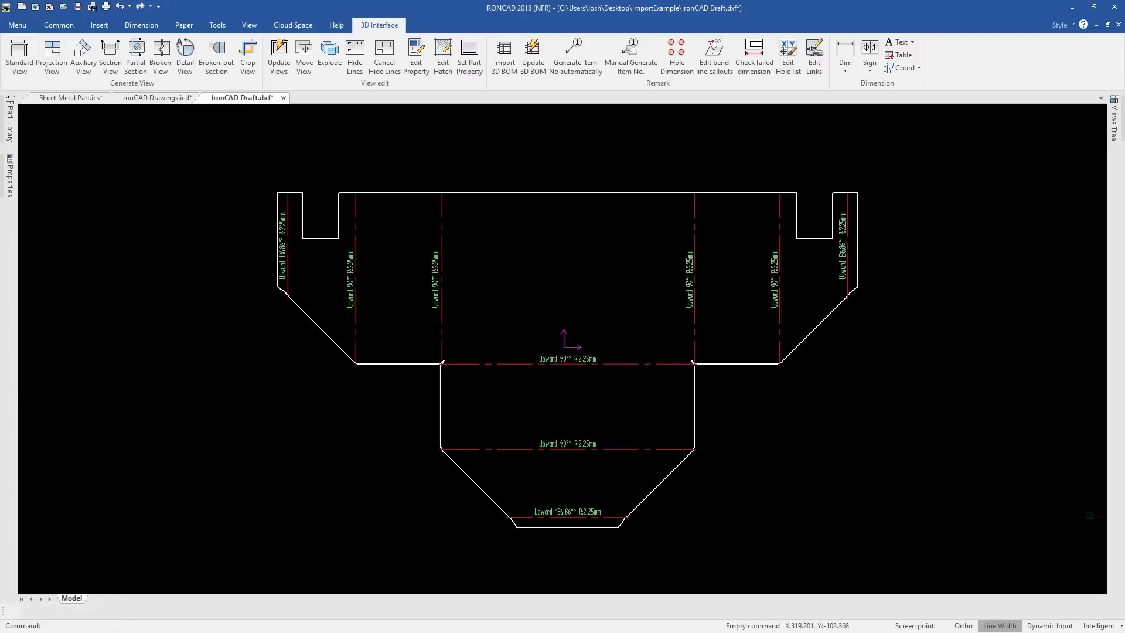
# Return to the Sheet Metal Part scene and turn off Unfold for the flat pattern.
pyautogui.click(66, 98)
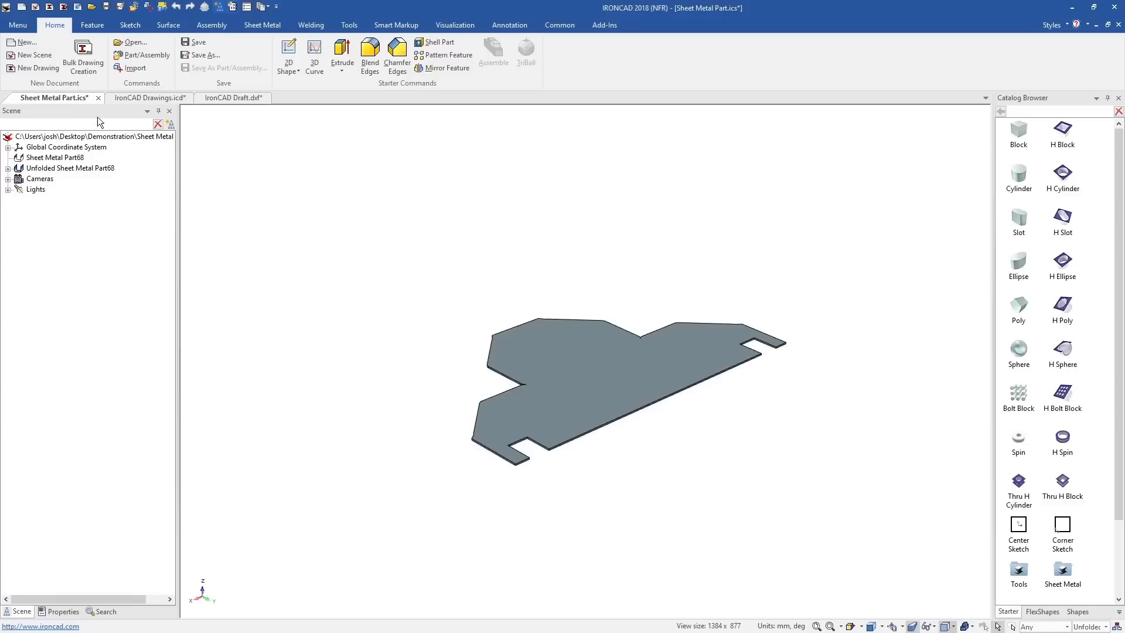
pyautogui.click(636, 381)
pyautogui.scroll(2, 650, 396)
pyautogui.rightClick(774, 374)
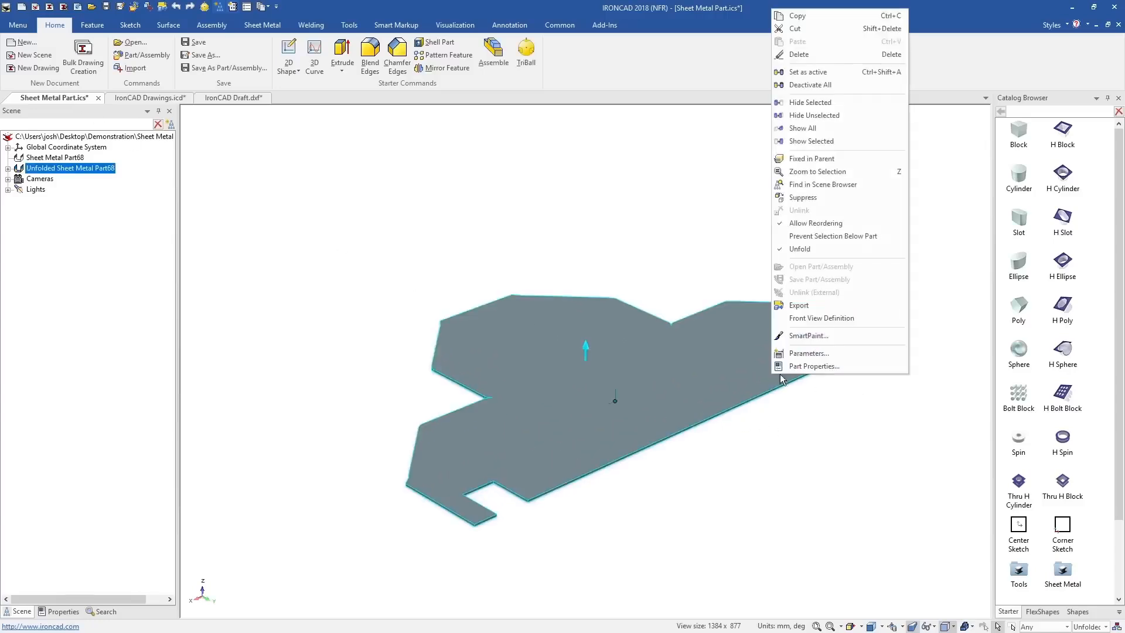
pyautogui.click(828, 249)
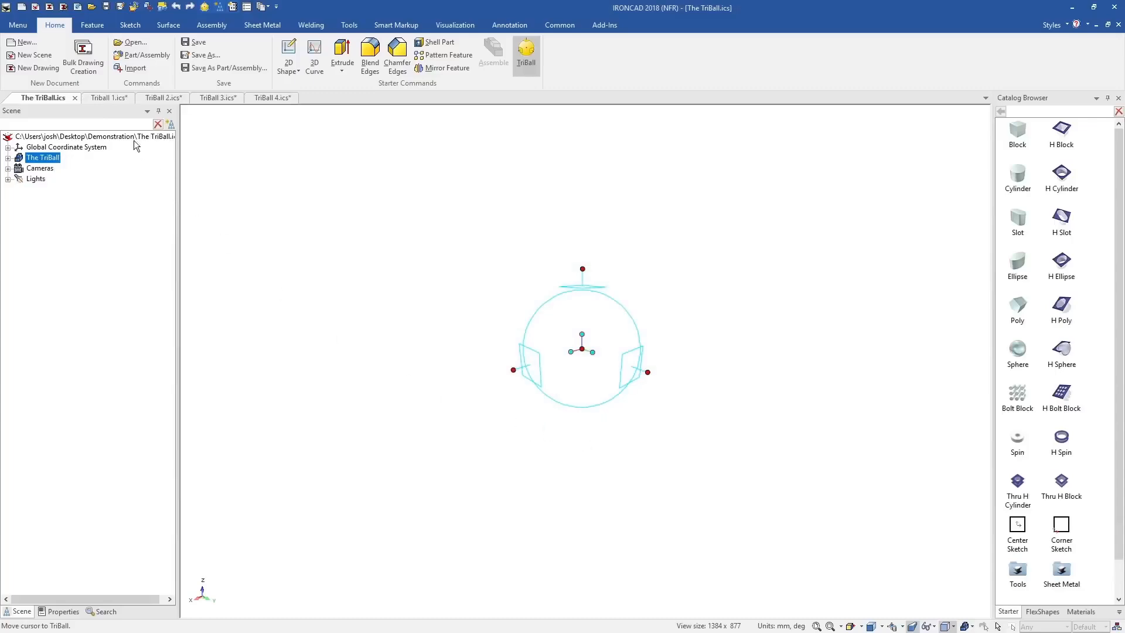
# In the Triball 1 scene, repeat the ISO Tanker twice sideways with the TriBall at a spacing of about 4354 mm.
pyautogui.click(109, 97)
pyautogui.click(402, 386)
pyautogui.press('F10')
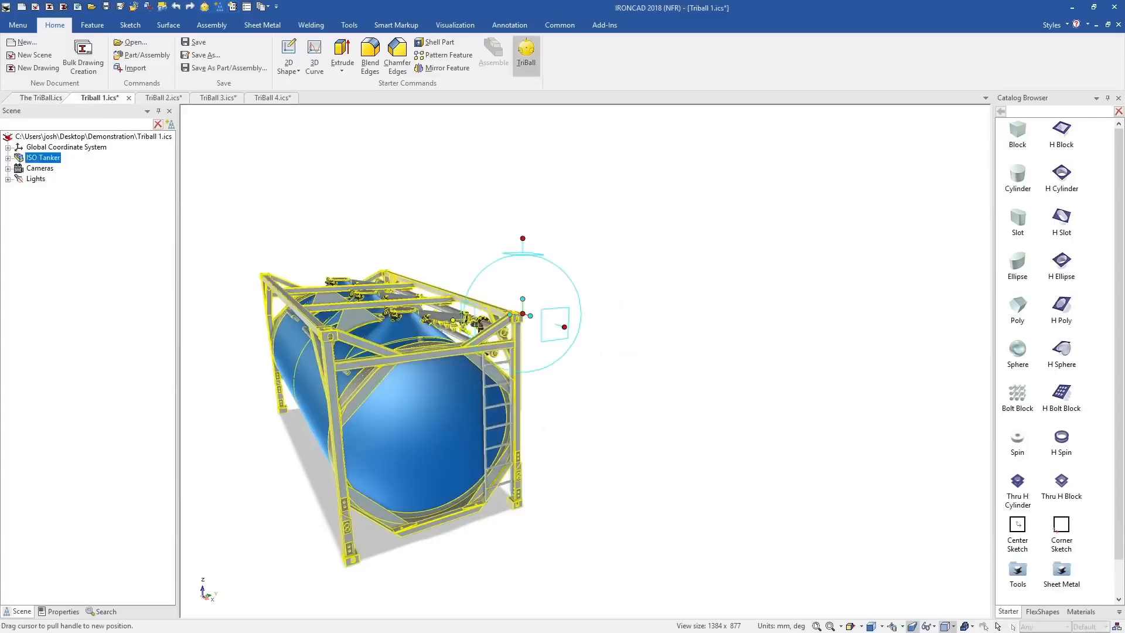
pyautogui.moveTo(453, 320); pyautogui.dragTo(662, 302, button='right')
pyautogui.click(509, 352)
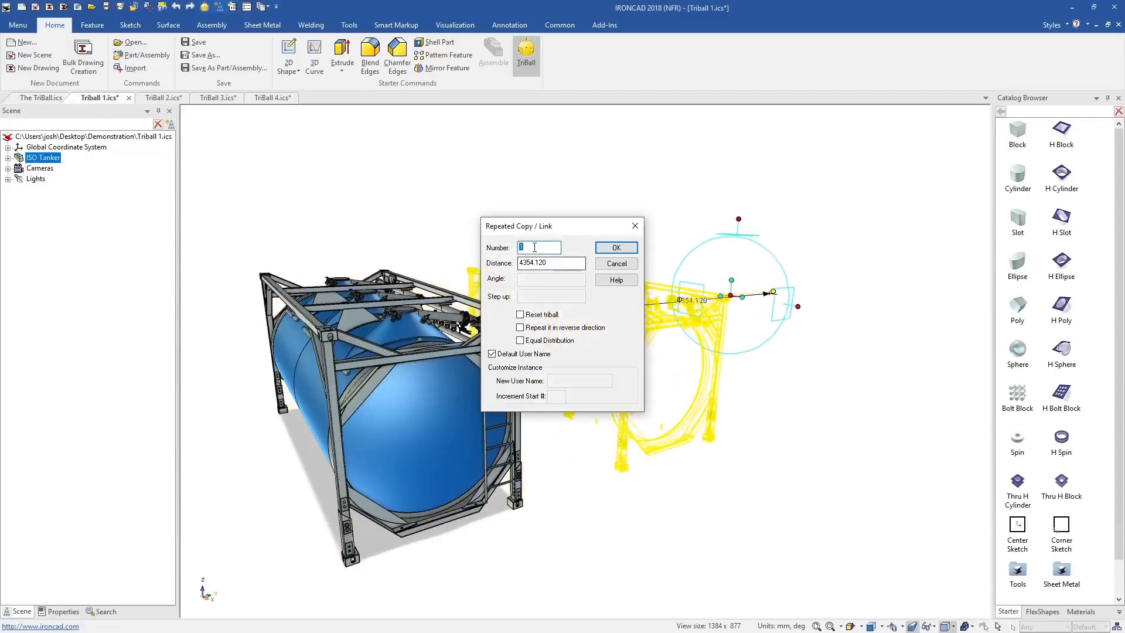
pyautogui.click(608, 247)
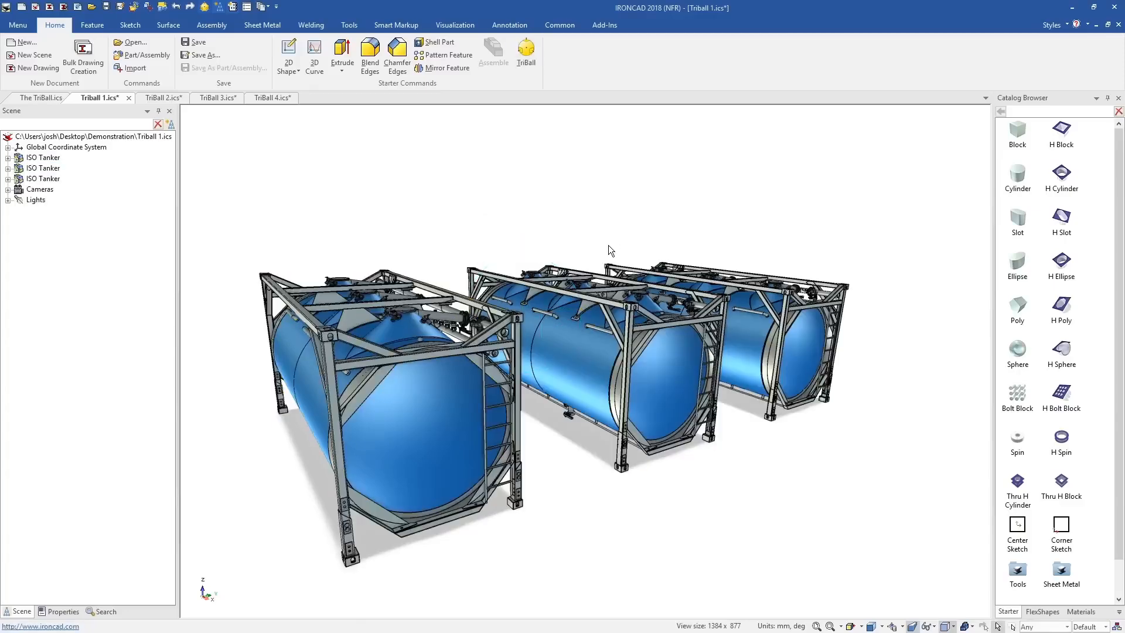
# In the TriBall 2 scene, pattern the rim's hole around the wheel axis with 30 instances at 12 degrees.
pyautogui.click(156, 98)
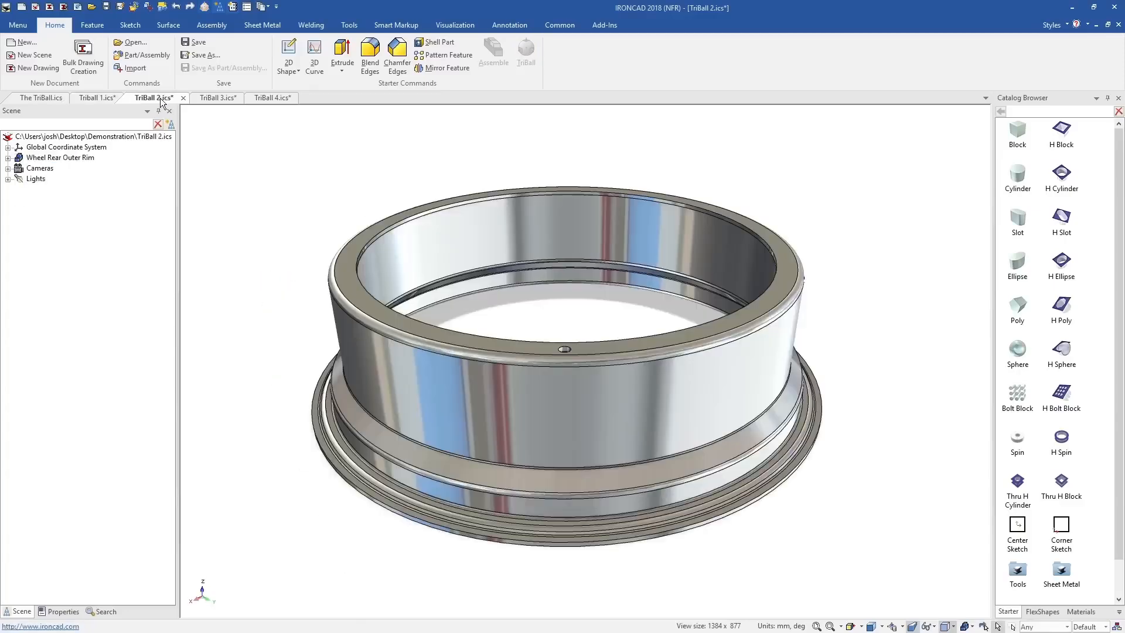
pyautogui.click(567, 347)
pyautogui.press('F10')
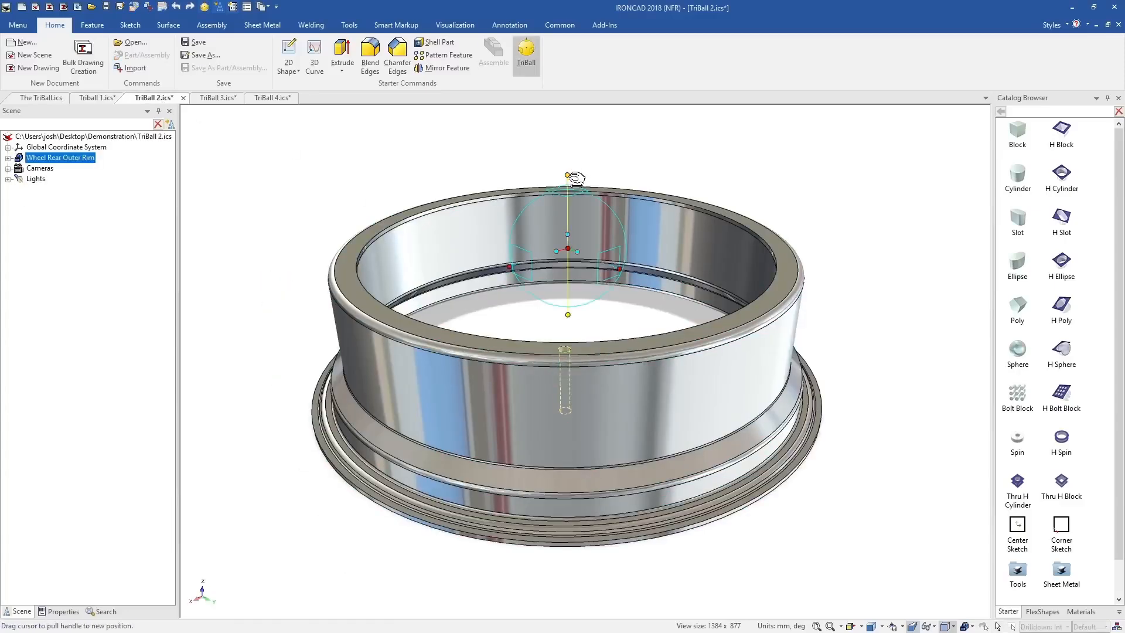
pyautogui.moveTo(582, 222); pyautogui.dragTo(623, 236, button='right')
pyautogui.click(620, 259)
pyautogui.write('30')
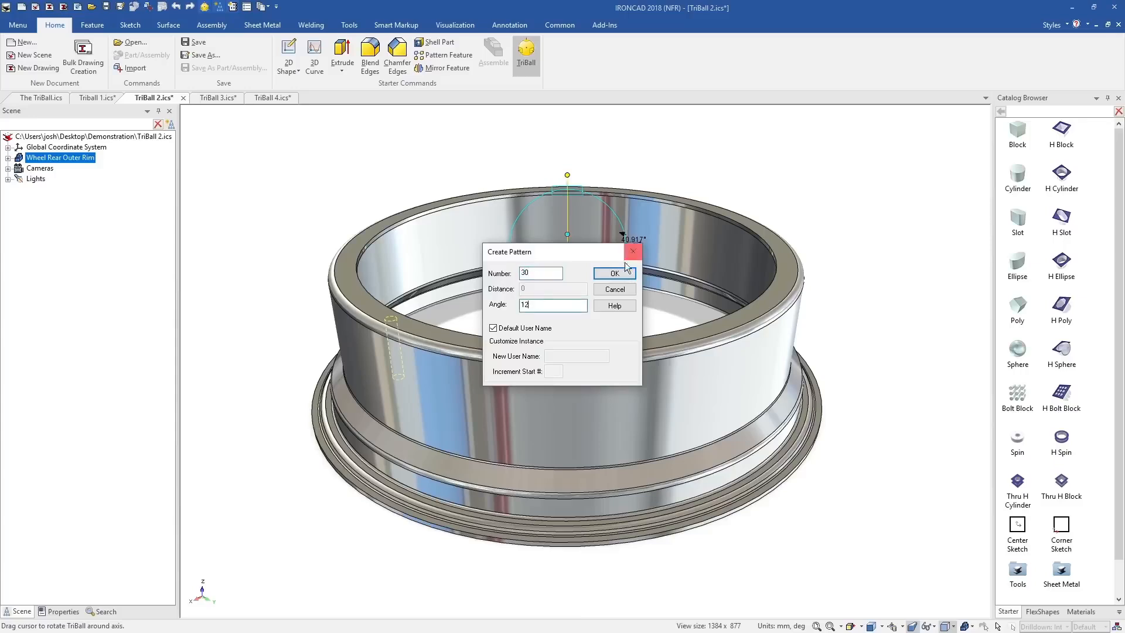
pyautogui.click(623, 272)
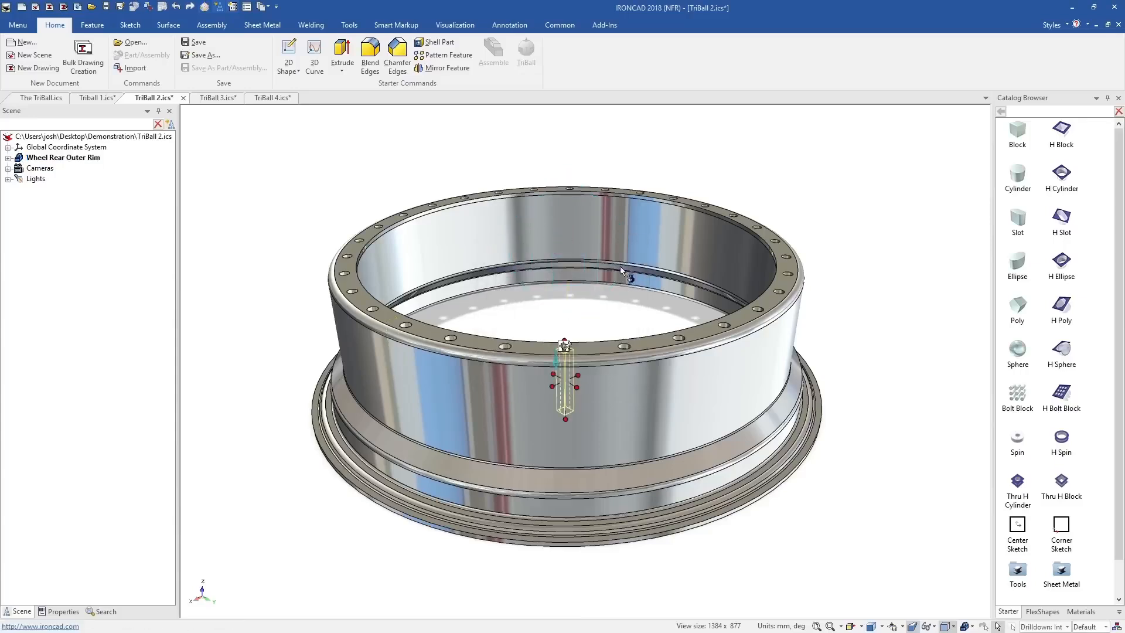
# In the TriBall 3 scene, reposition the BluePart's angled end feature with the TriBall so the bar runs straight beneath the black flange.
pyautogui.click(218, 97)
pyautogui.click(494, 415)
pyautogui.press('F10')
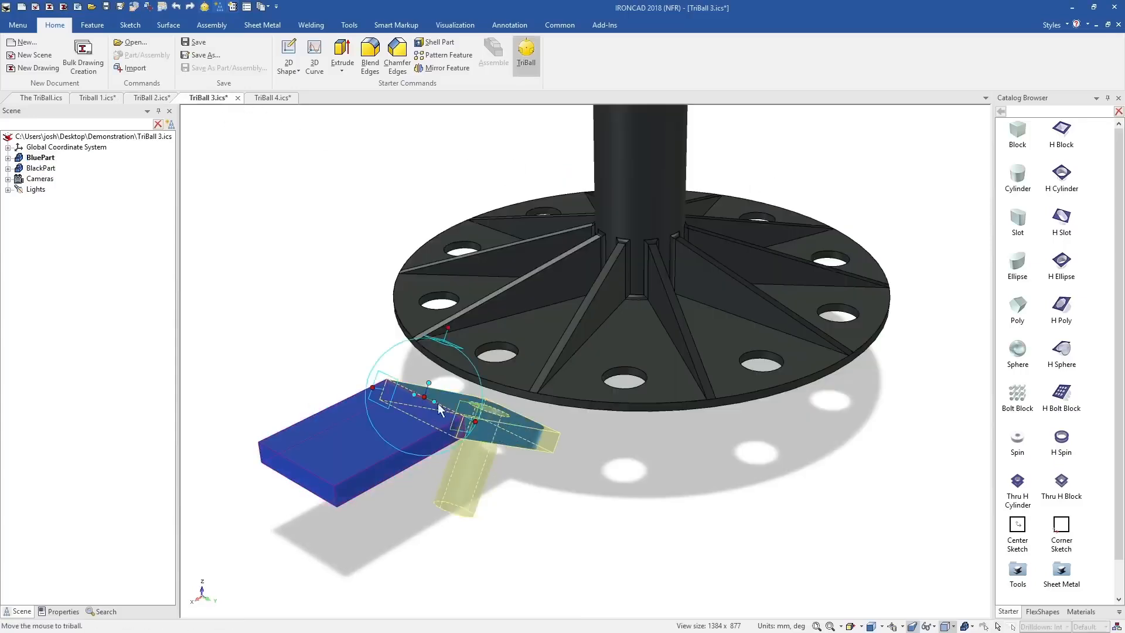
pyautogui.moveTo(416, 396); pyautogui.dragTo(377, 466)
pyautogui.press('F10')
pyautogui.click(923, 293)
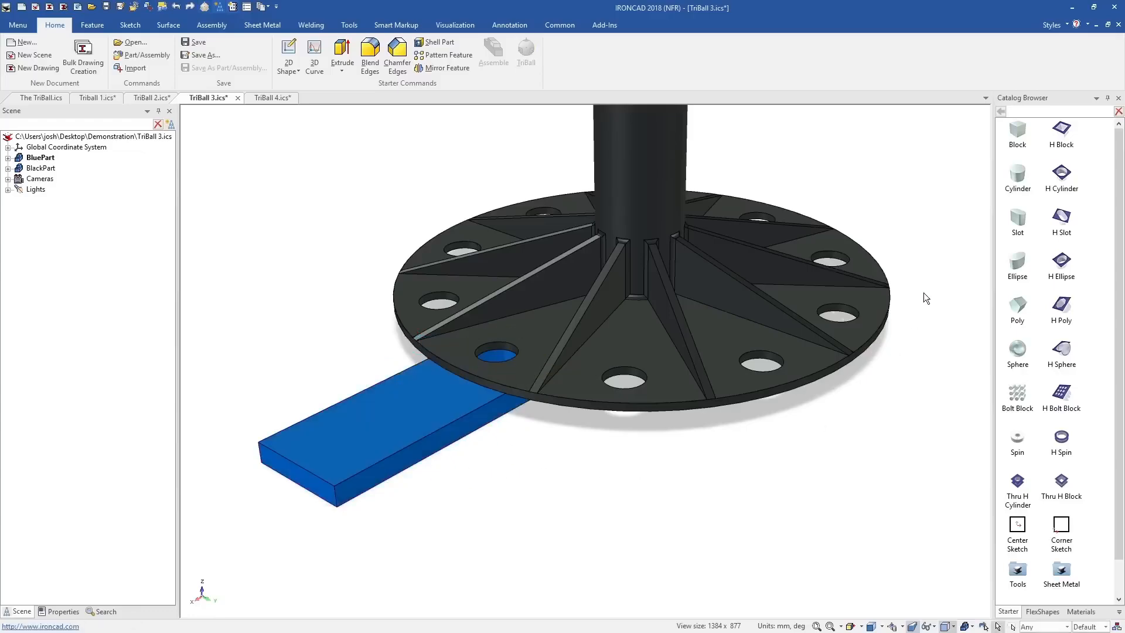
# In the TriBall 4 scene, use the TriBall's Create Multiple option to place the guide roller at the plate's four empty holes.
pyautogui.click(277, 102)
pyautogui.click(516, 332)
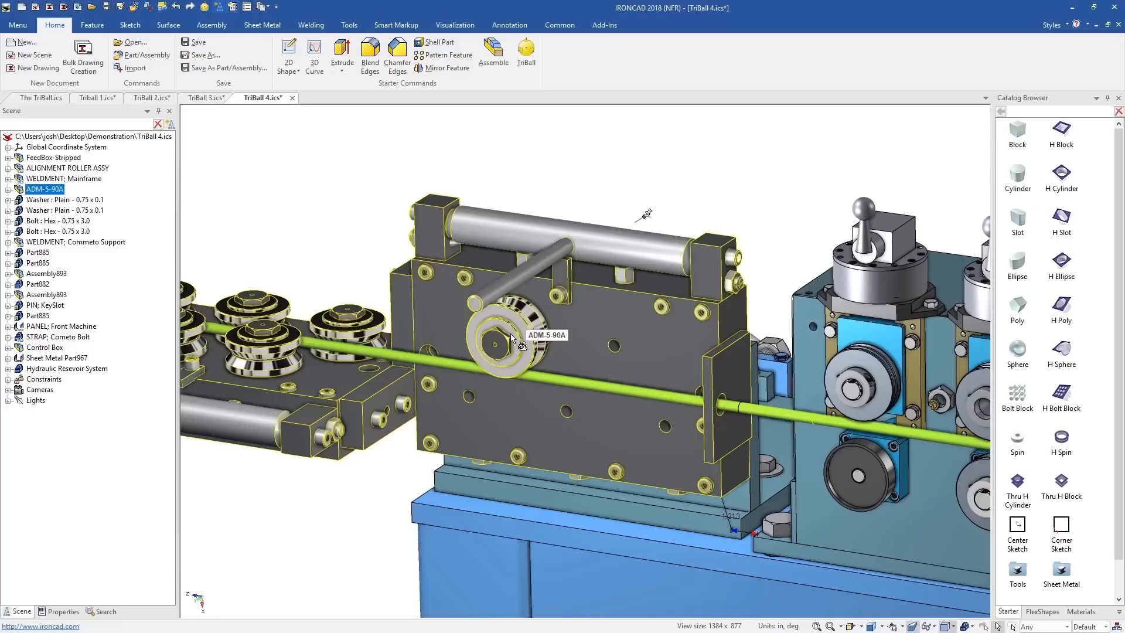
pyautogui.press('F10')
pyautogui.press('space')
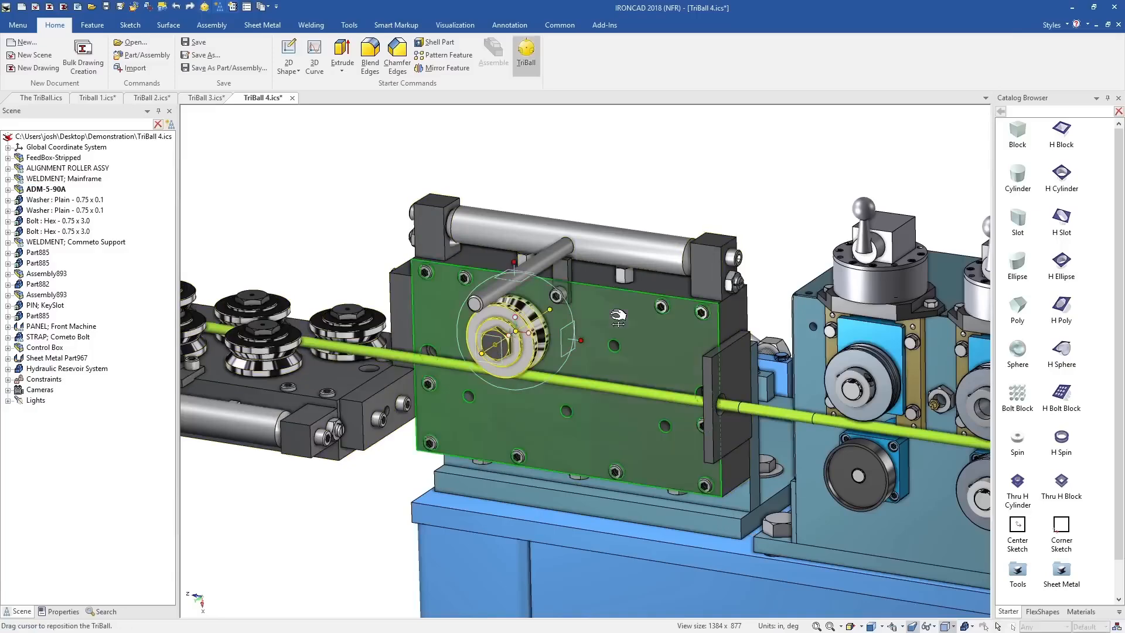
pyautogui.rightClick(529, 323)
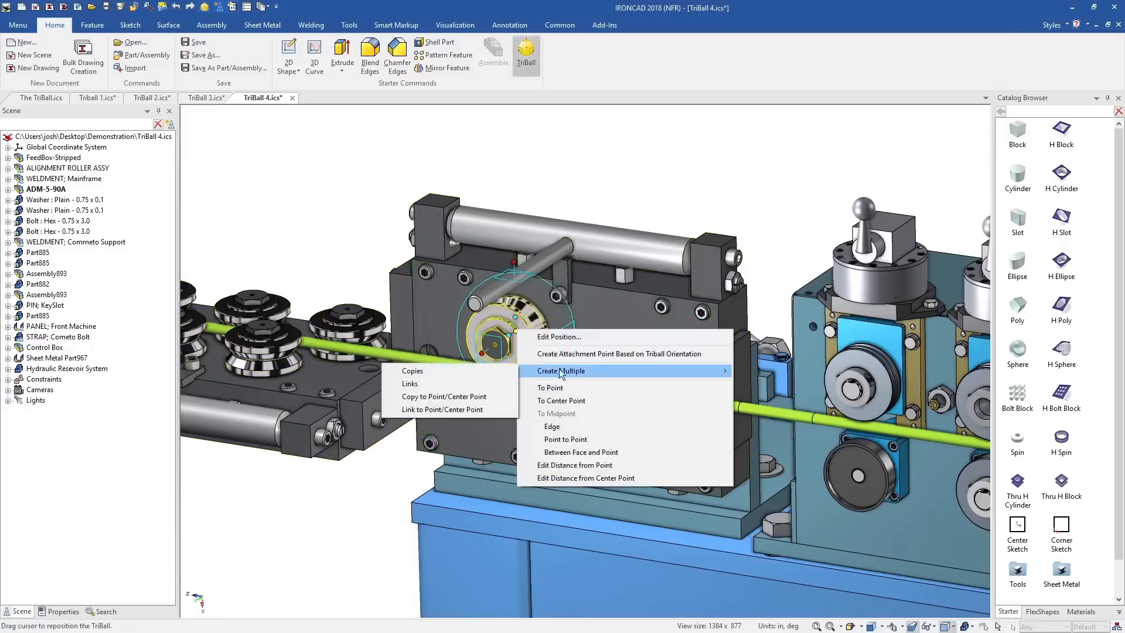
pyautogui.click(561, 369)
pyautogui.click(613, 346)
pyautogui.click(665, 426)
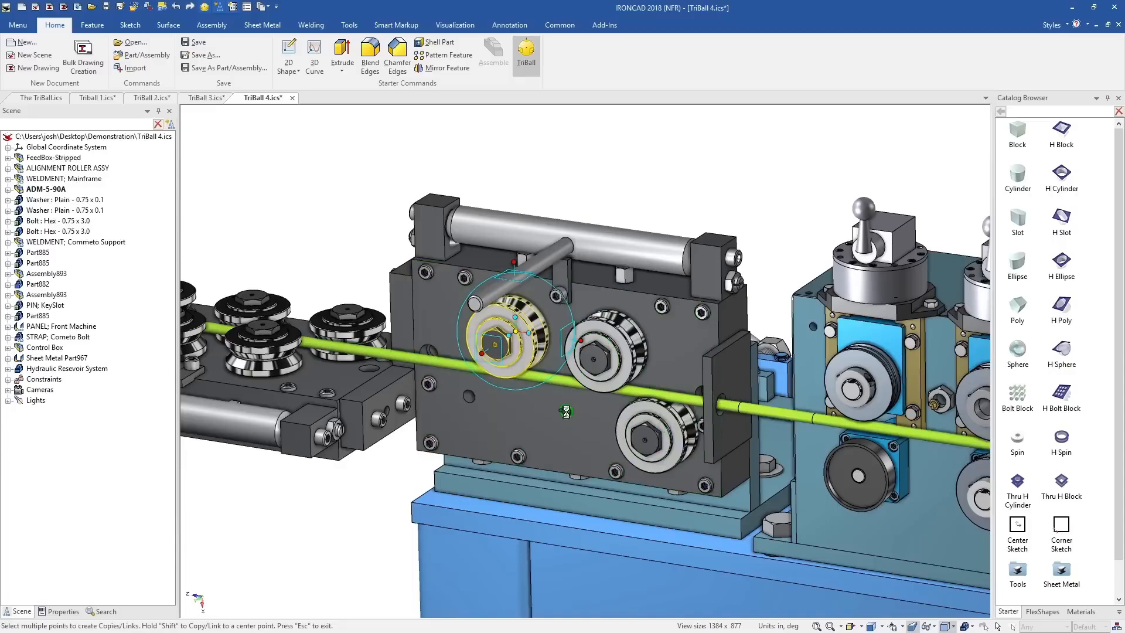
pyautogui.click(567, 410)
pyautogui.click(469, 396)
pyautogui.press('Escape')
pyautogui.click(737, 180)
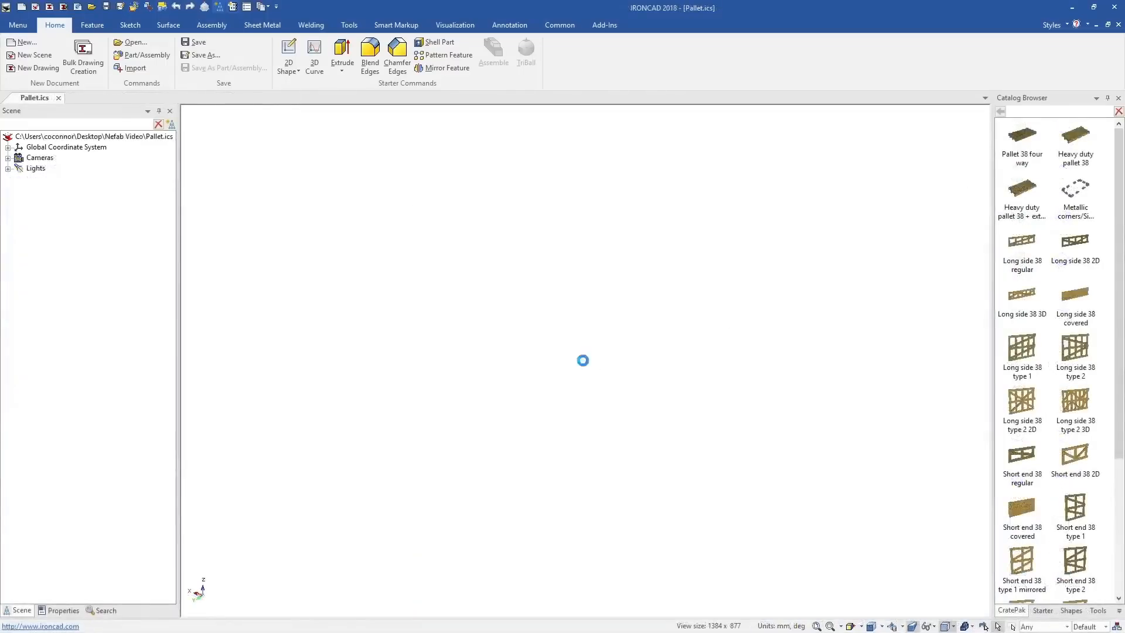
# Add a heavy duty pallet to the empty Pallet scene and stretch it to a larger size.
pyautogui.moveTo(562, 368); pyautogui.dragTo(580, 361)
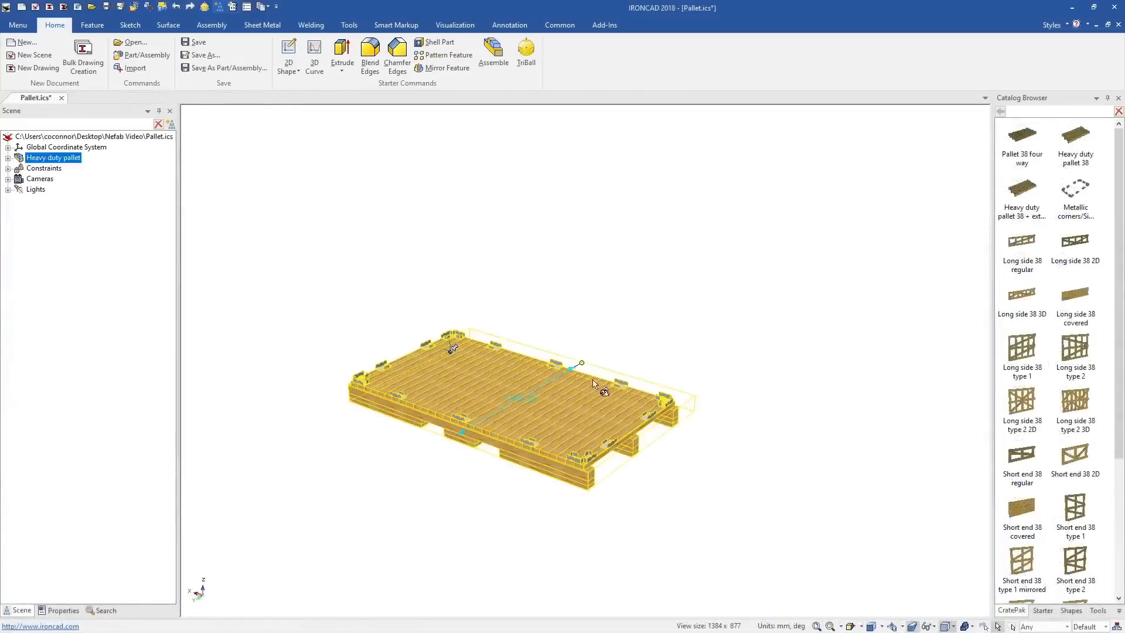
pyautogui.moveTo(651, 441); pyautogui.dragTo(679, 451)
pyautogui.click(817, 509)
# Place the Product from the catalog on the pallet and lengthen the pallet beneath it to about 4338 mm.
pyautogui.scroll(-5, 1054, 351)
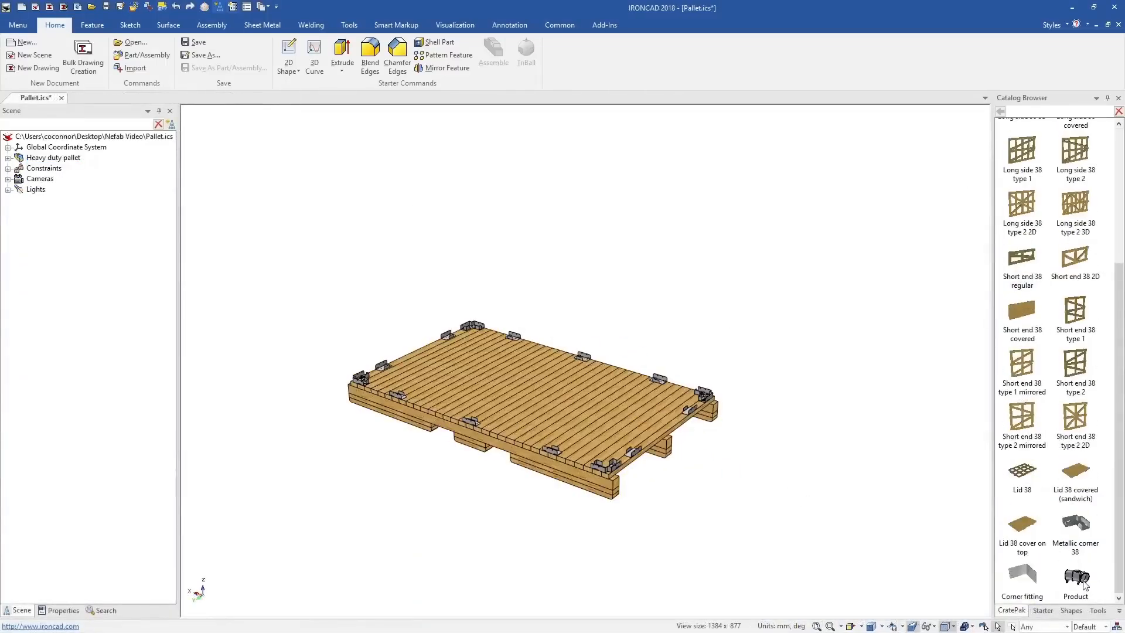
pyautogui.moveTo(1078, 580); pyautogui.dragTo(539, 396)
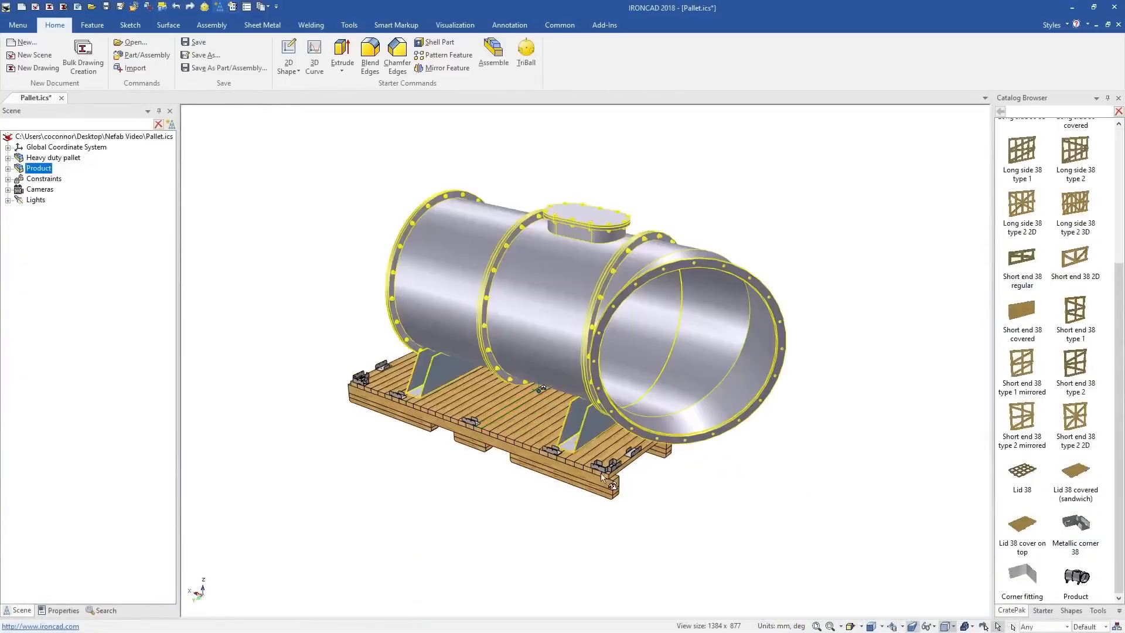
pyautogui.click(628, 463)
pyautogui.moveTo(684, 449); pyautogui.dragTo(784, 350)
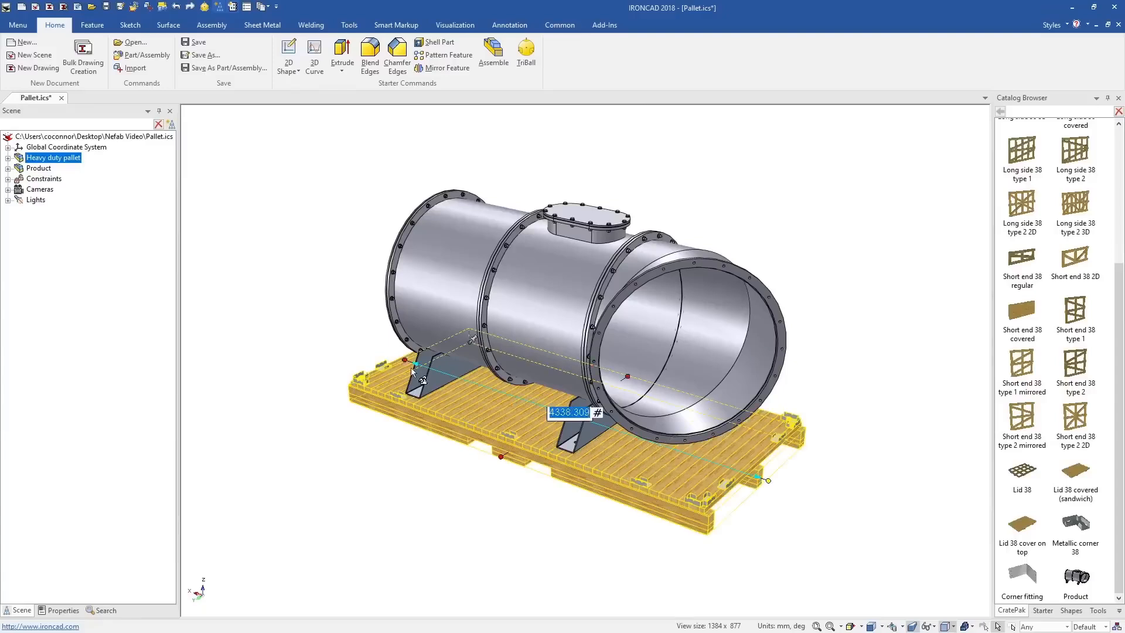
# Adjust the pallet's far end to set its overall length to 4200 mm.
pyautogui.keyDown('shift'); pyautogui.moveTo(405, 360); pyautogui.dragTo(386, 290); pyautogui.keyUp('shift')
pyautogui.write('42')
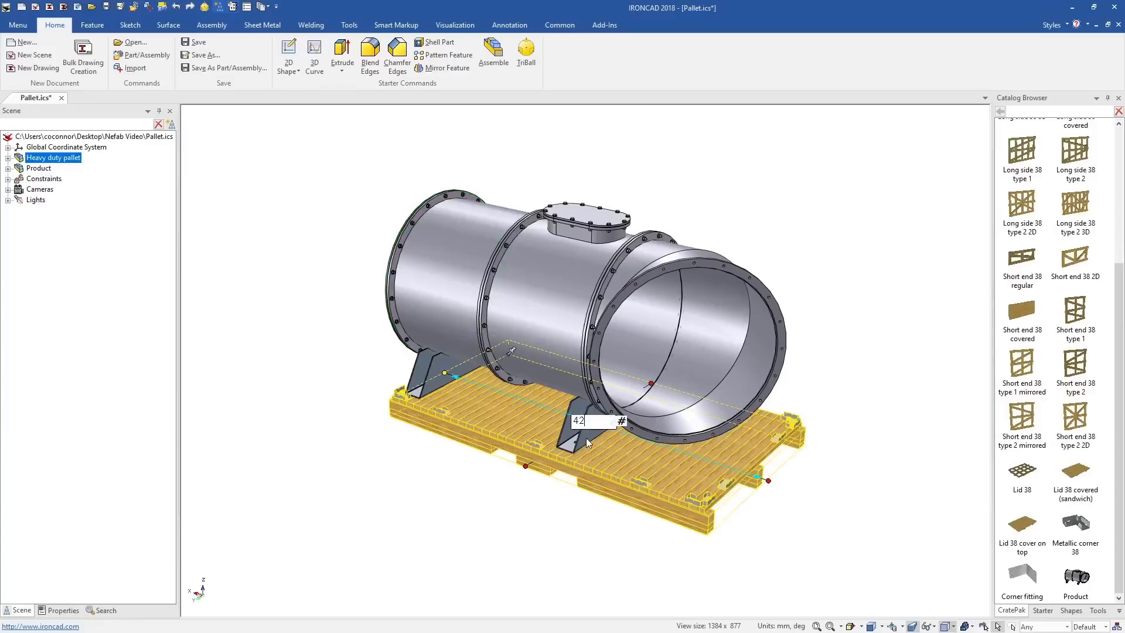
pyautogui.write('00')
pyautogui.press('Return')
# Extend the pallet's opposite end, under the pipe's open mouth, to an overall length of 4400 mm.
pyautogui.click(770, 484)
pyautogui.click(761, 479)
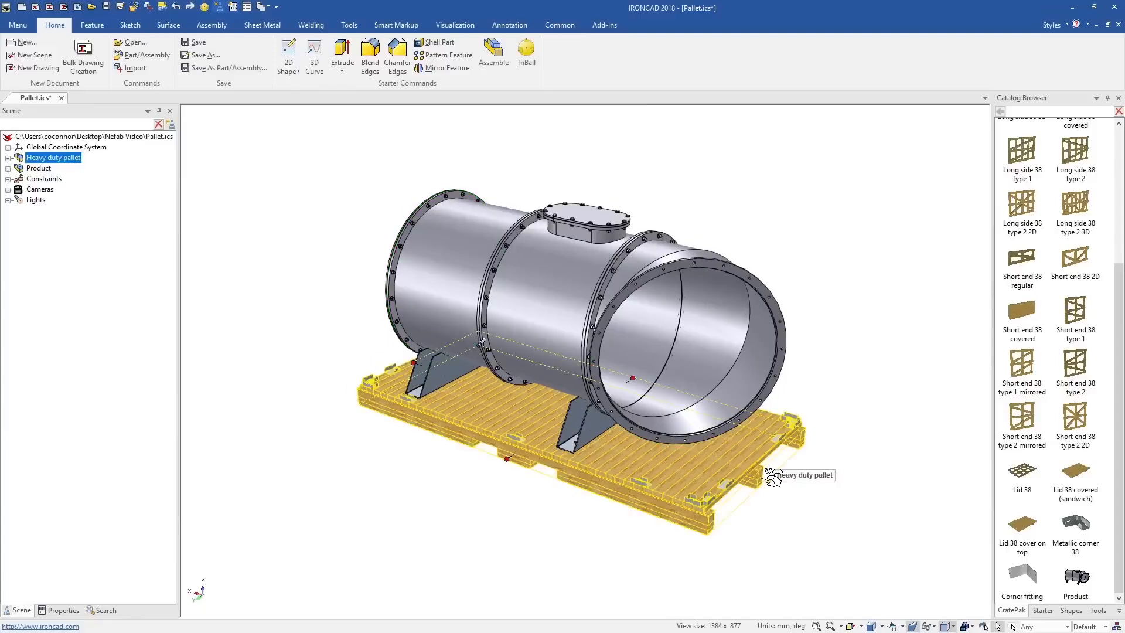
pyautogui.click(768, 480)
pyautogui.write('4400')
pyautogui.press('Return')
# Set the pallet's width to 2200 mm.
pyautogui.click(521, 462)
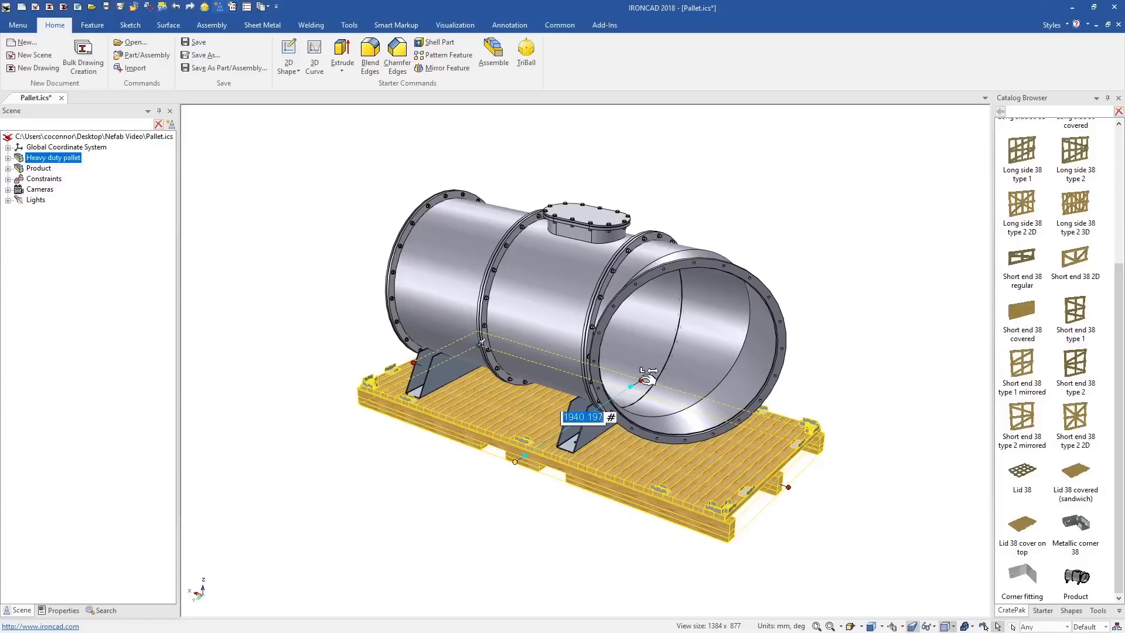
pyautogui.write('2200')
pyautogui.press('Return')
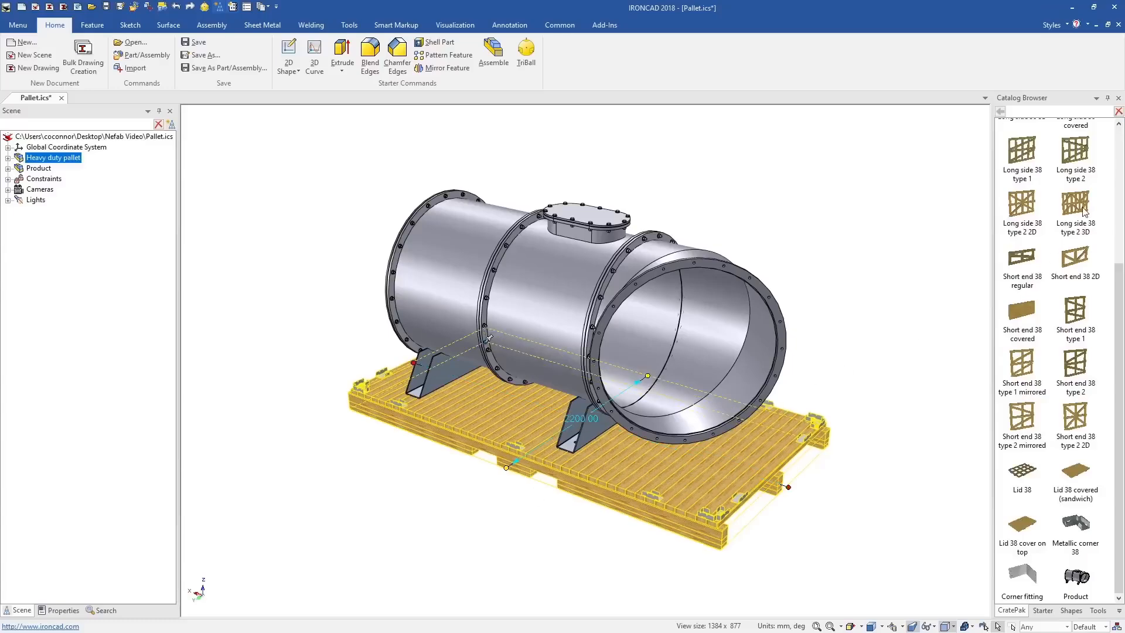
# Add a long side crate panel along the pallet's front long edge and set its height to 2200 mm.
pyautogui.moveTo(478, 469); pyautogui.dragTo(506, 468)
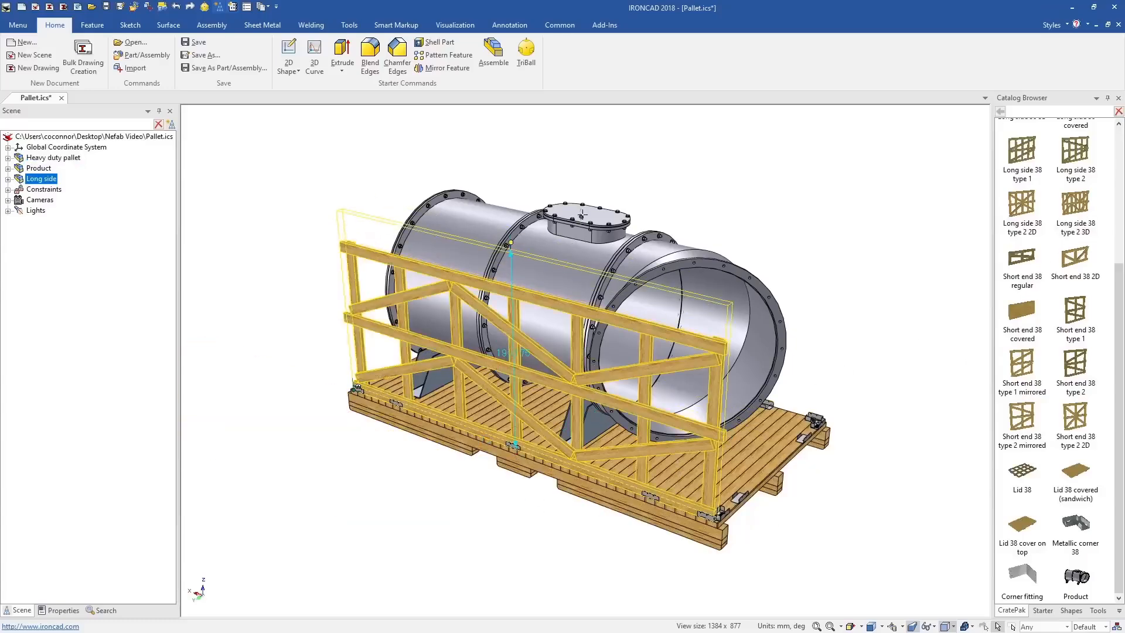
pyautogui.write('2200')
pyautogui.press('Return')
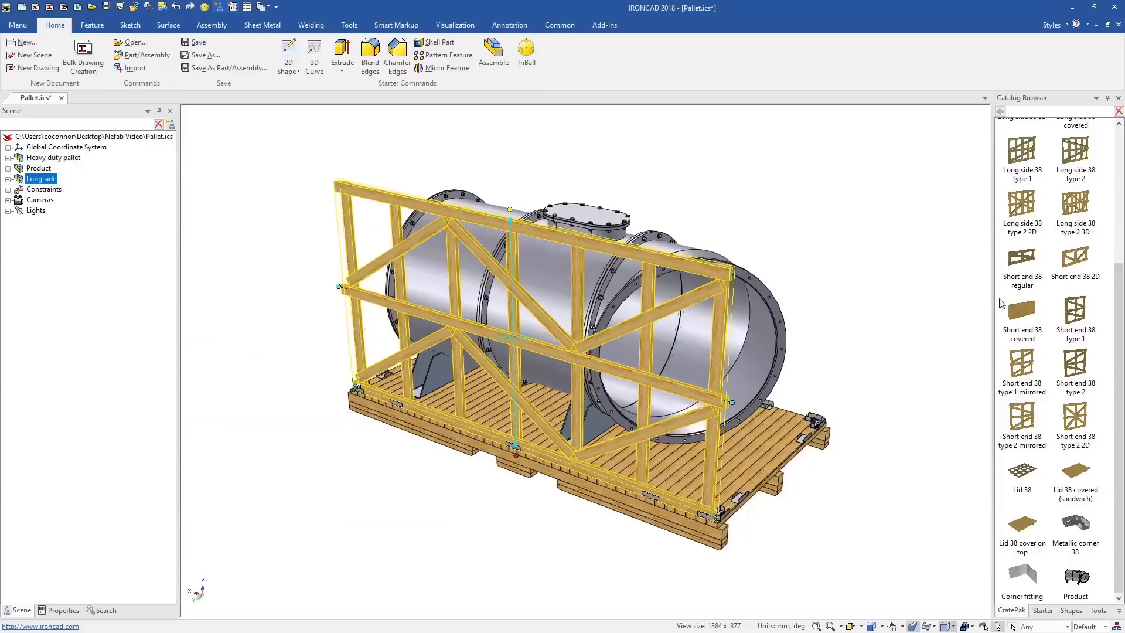
# Enclose the product by adding a matching long side along the pallet's rear edge and a 2200 mm high short end at each end.
pyautogui.moveTo(785, 412); pyautogui.dragTo(784, 411)
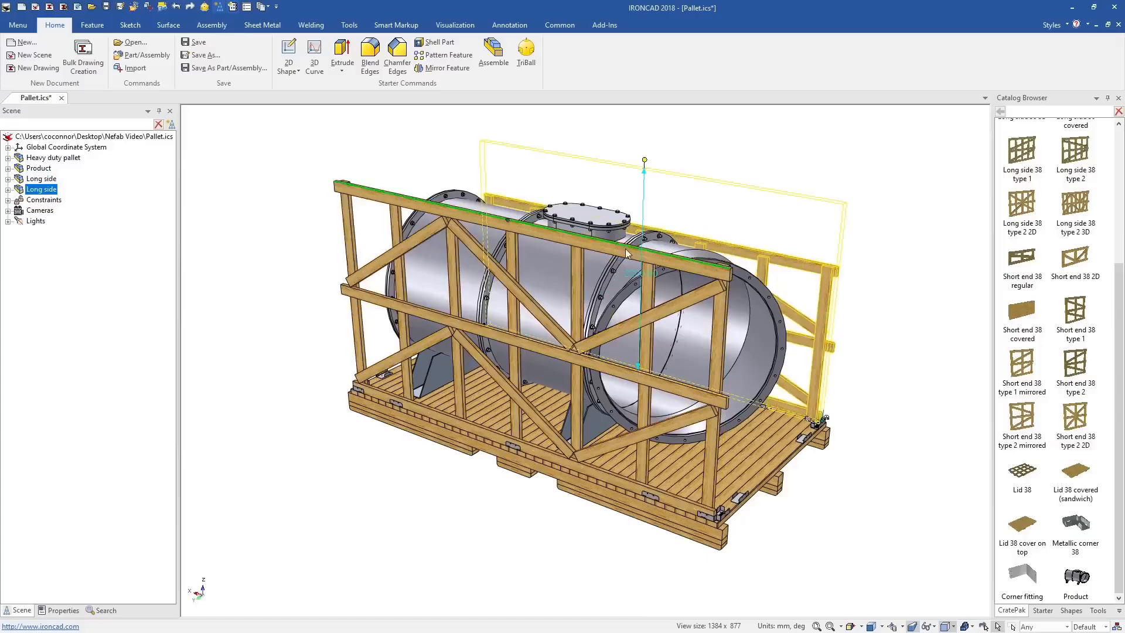
pyautogui.moveTo(950, 419); pyautogui.dragTo(773, 468)
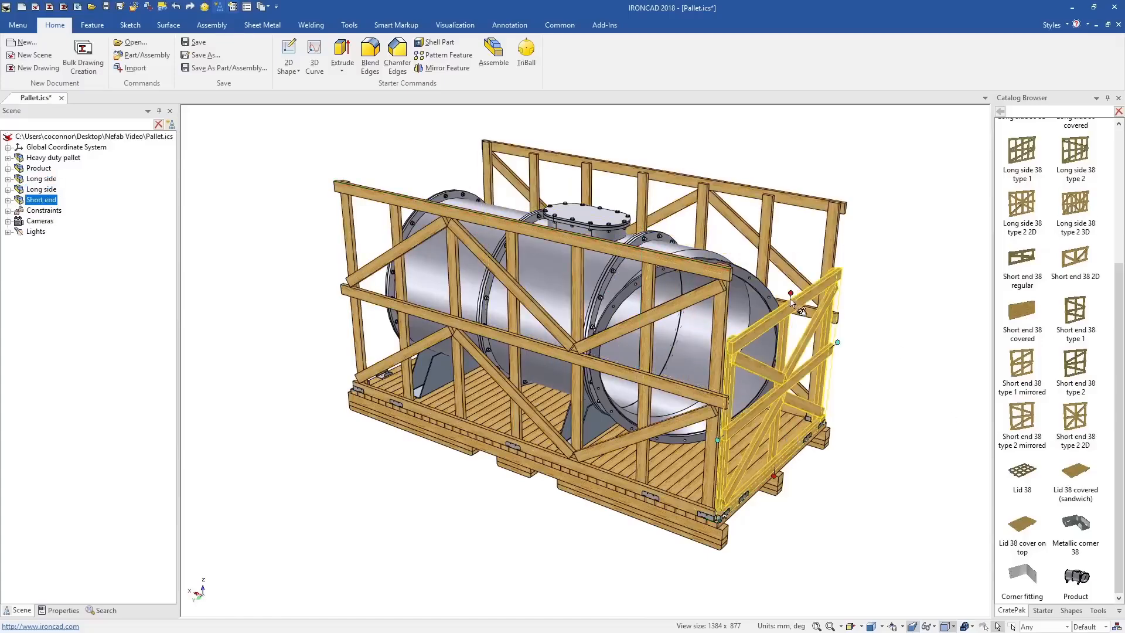
pyautogui.moveTo(1083, 420); pyautogui.dragTo(359, 381)
pyautogui.moveTo(366, 190); pyautogui.dragTo(366, 189)
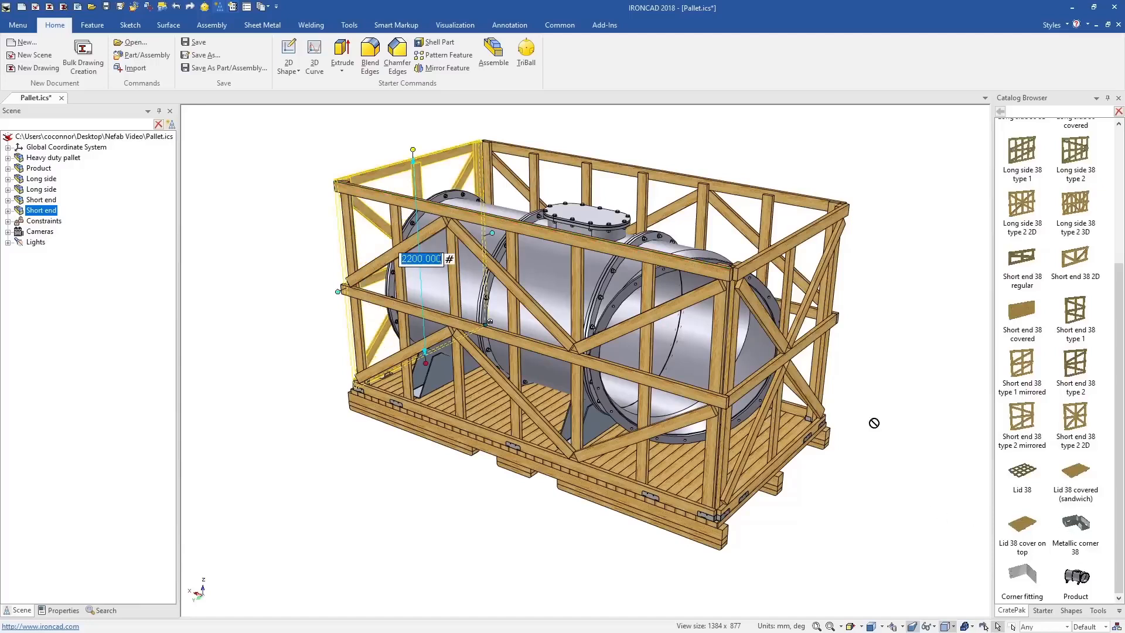
# Fit a catalog metallic corner at each of the crate's four upper corners and place a lid across the crate's open top.
pyautogui.moveTo(874, 423); pyautogui.dragTo(733, 267)
pyautogui.moveTo(785, 210); pyautogui.dragTo(842, 202)
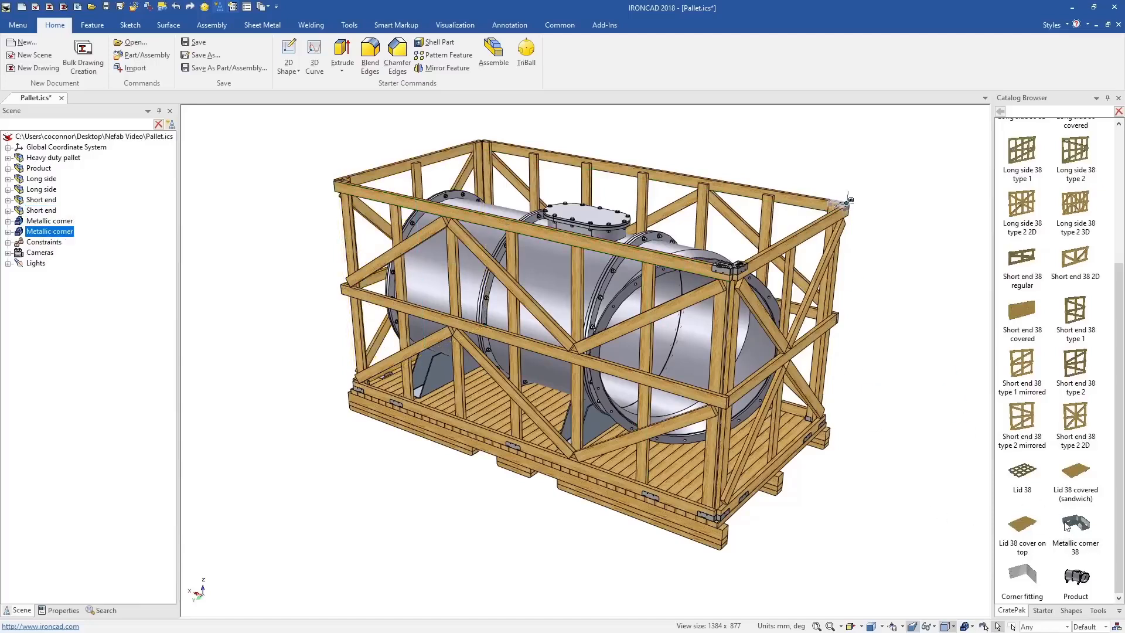
pyautogui.moveTo(1080, 547); pyautogui.dragTo(483, 140)
pyautogui.moveTo(909, 457); pyautogui.dragTo(339, 178)
pyautogui.moveTo(974, 450); pyautogui.dragTo(732, 350)
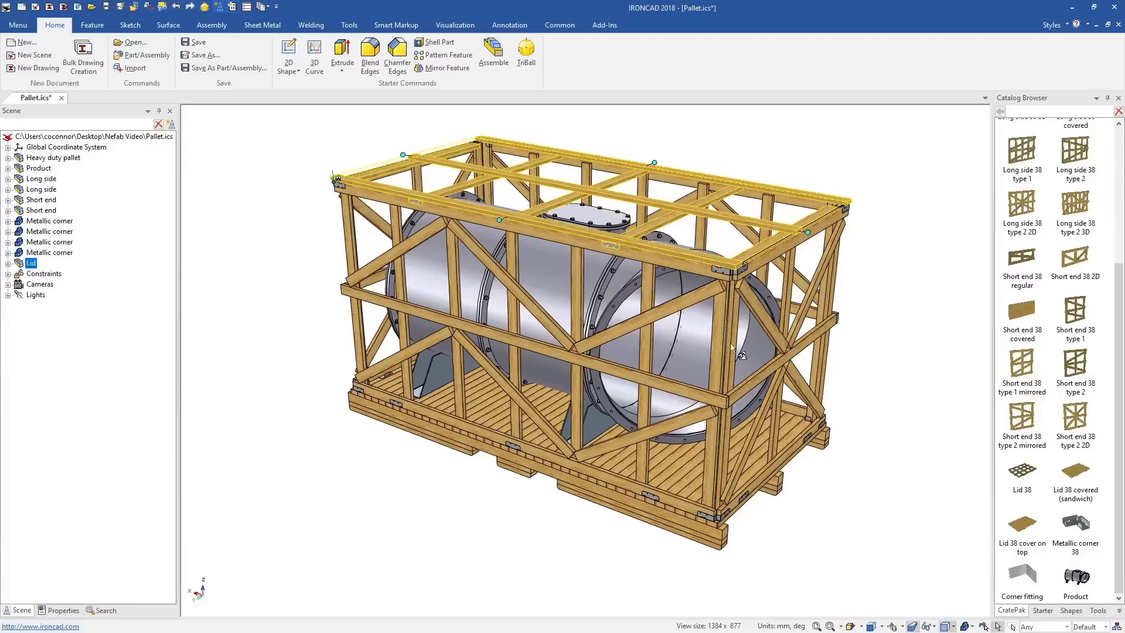
# Set the heavy duty pallet's length to 4500 mm.
pyautogui.click(783, 482)
pyautogui.moveTo(788, 486); pyautogui.dragTo(798, 490)
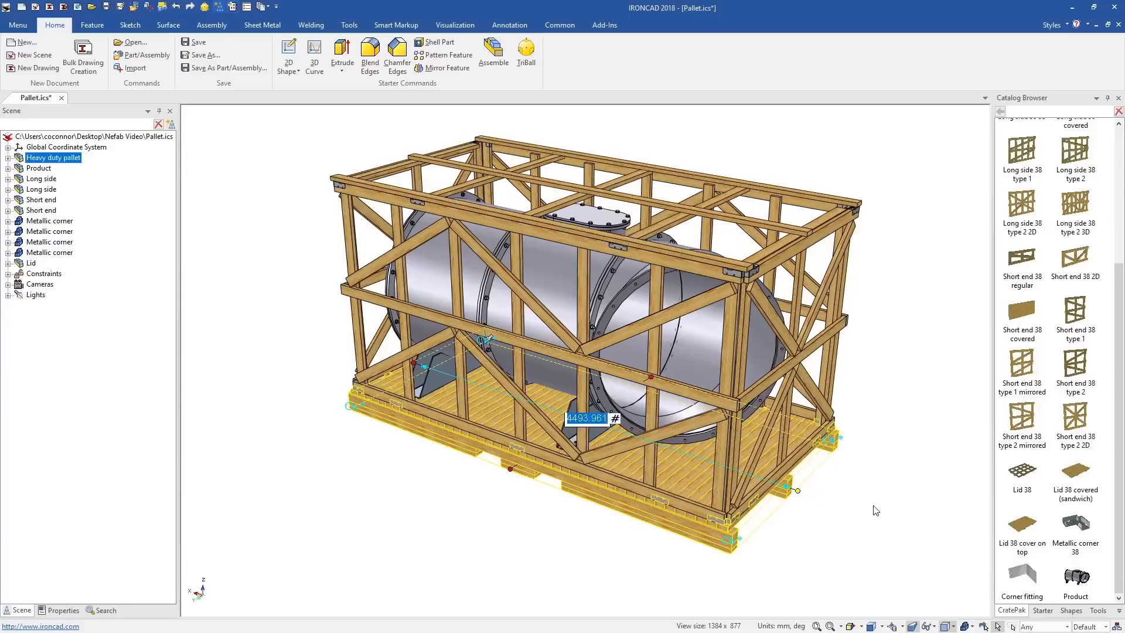
pyautogui.write('4500')
pyautogui.press('Return')
pyautogui.click(875, 510)
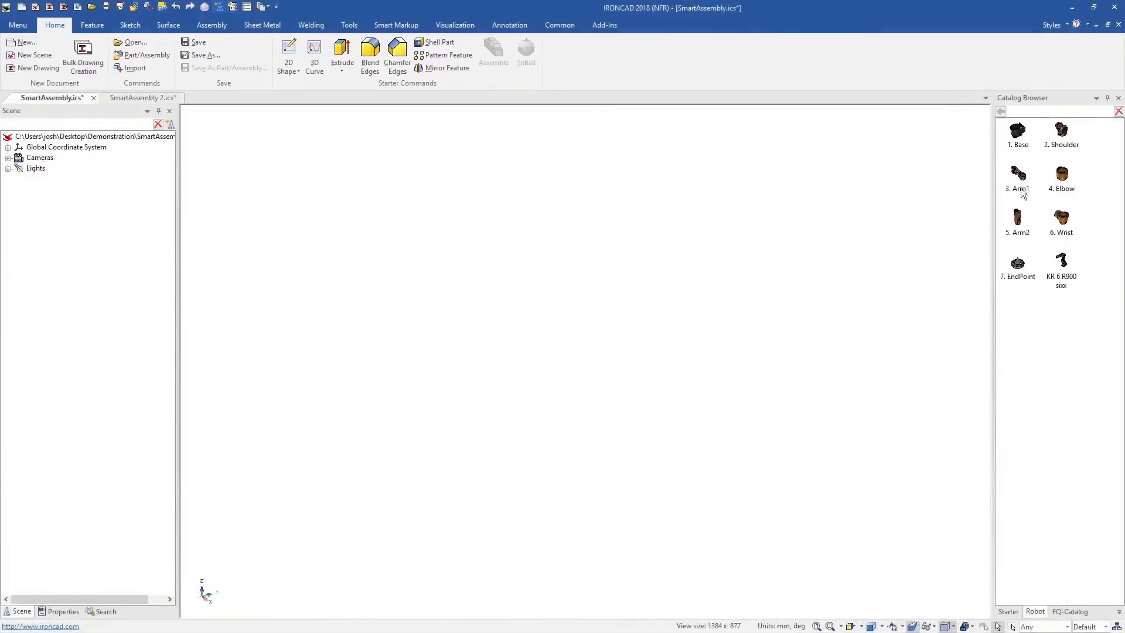
# Assemble the robot in the SmartAssembly scene by snapping together the catalog's Base, Shoulder, Arm1, Elbow, Arm2, Wrist and EndPoint parts.
pyautogui.moveTo(792, 505); pyautogui.dragTo(821, 515)
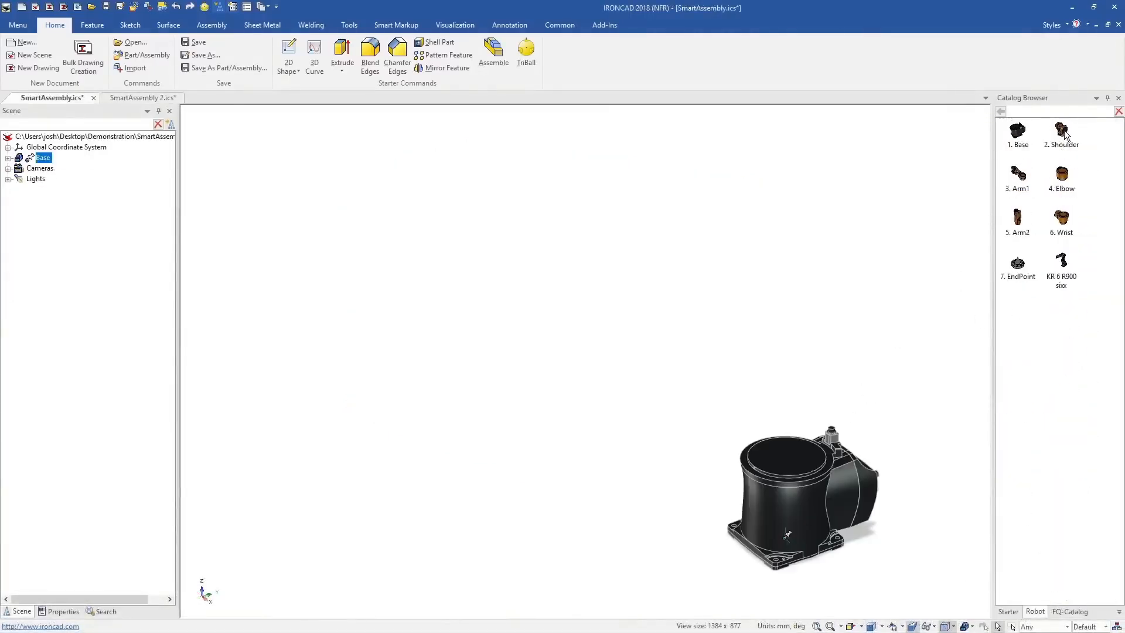
pyautogui.moveTo(1064, 134); pyautogui.dragTo(789, 454)
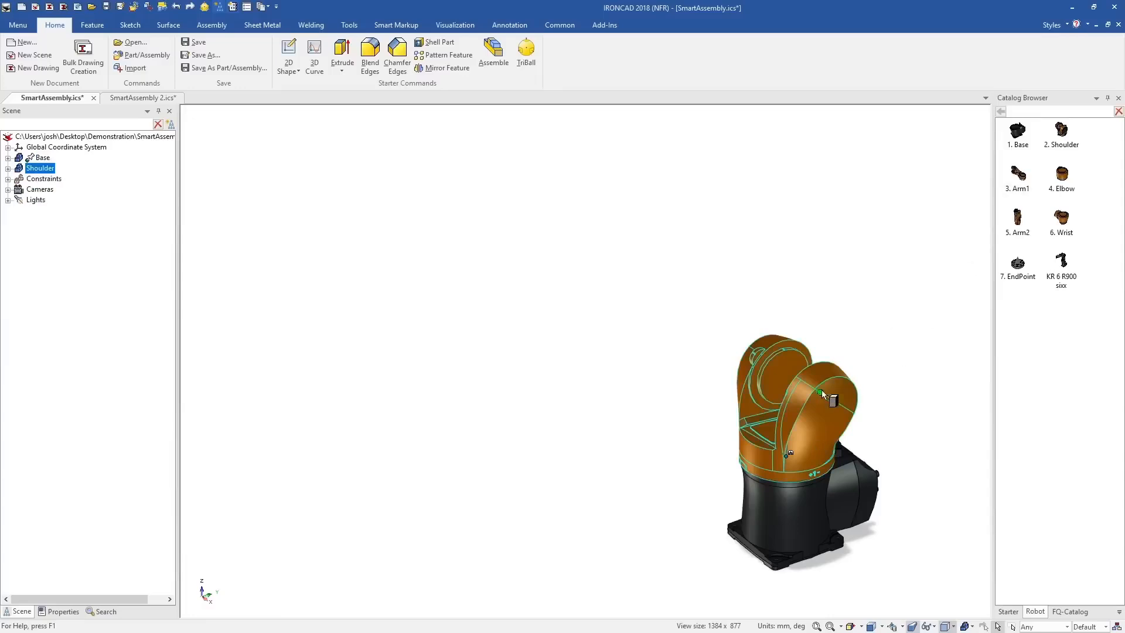
pyautogui.moveTo(822, 394); pyautogui.dragTo(822, 393)
pyautogui.moveTo(856, 233); pyautogui.dragTo(839, 218)
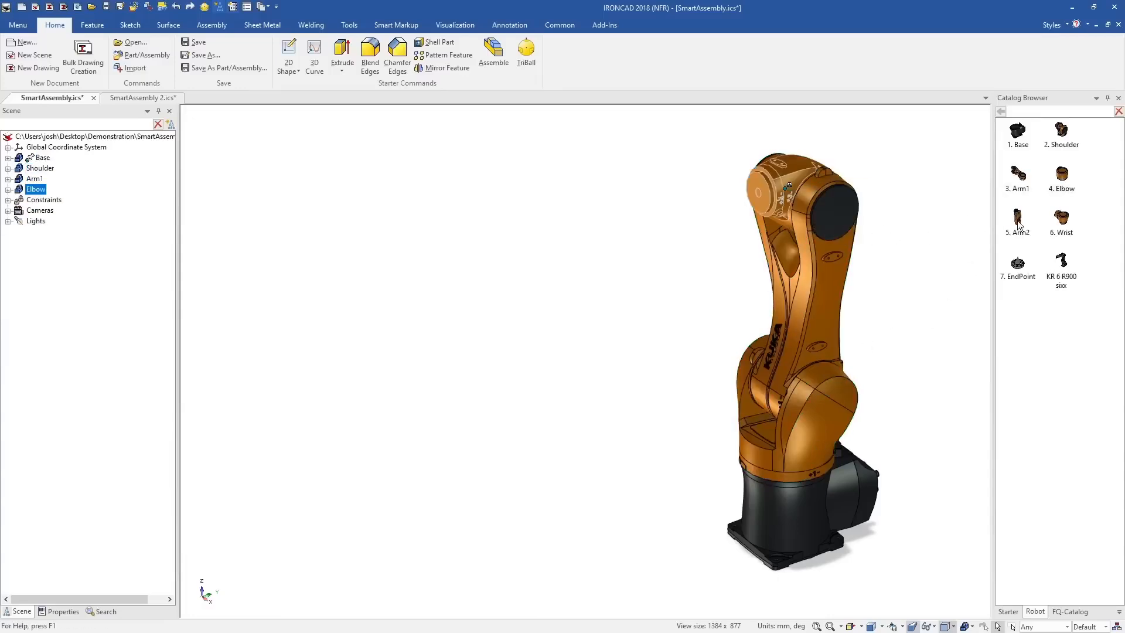
pyautogui.moveTo(777, 201); pyautogui.dragTo(778, 200)
pyautogui.moveTo(793, 261); pyautogui.dragTo(612, 255)
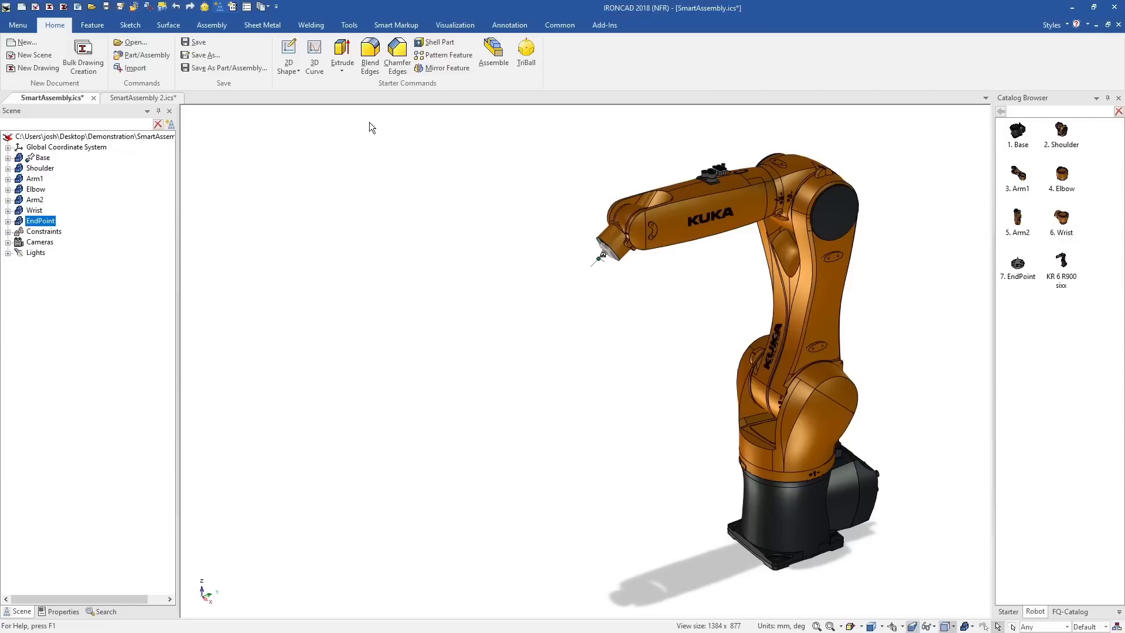
# Try the robot's linkage in Mechanism Mode by moving its end point down toward the floor, and discard the motion.
pyautogui.click(349, 25)
pyautogui.click(163, 58)
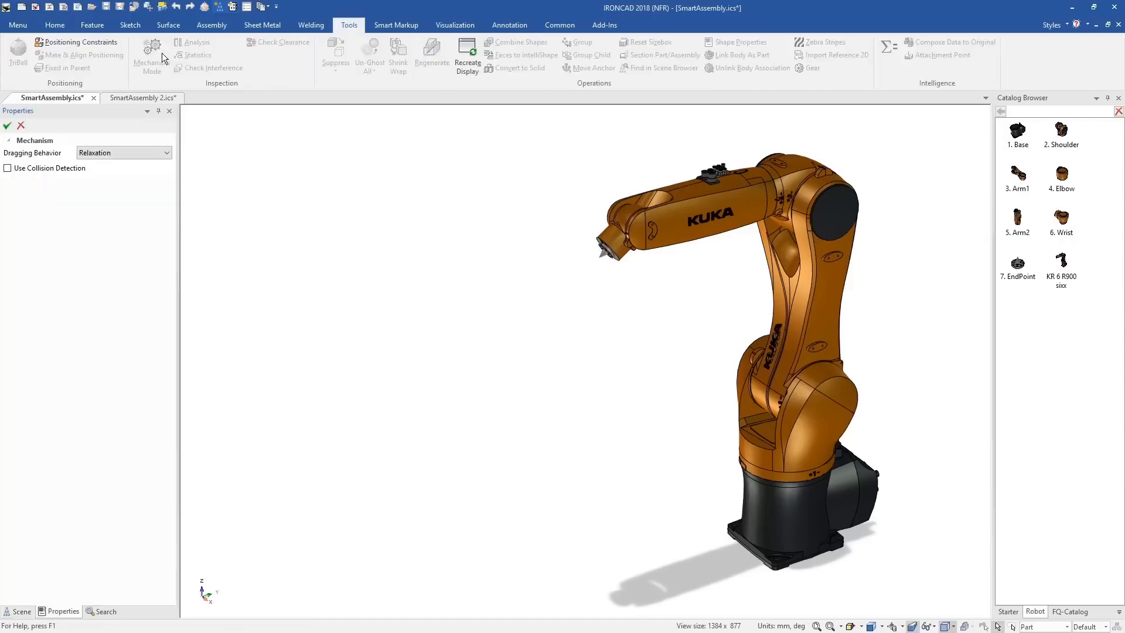
pyautogui.moveTo(605, 258); pyautogui.dragTo(390, 436)
pyautogui.click(405, 356)
pyautogui.click(22, 126)
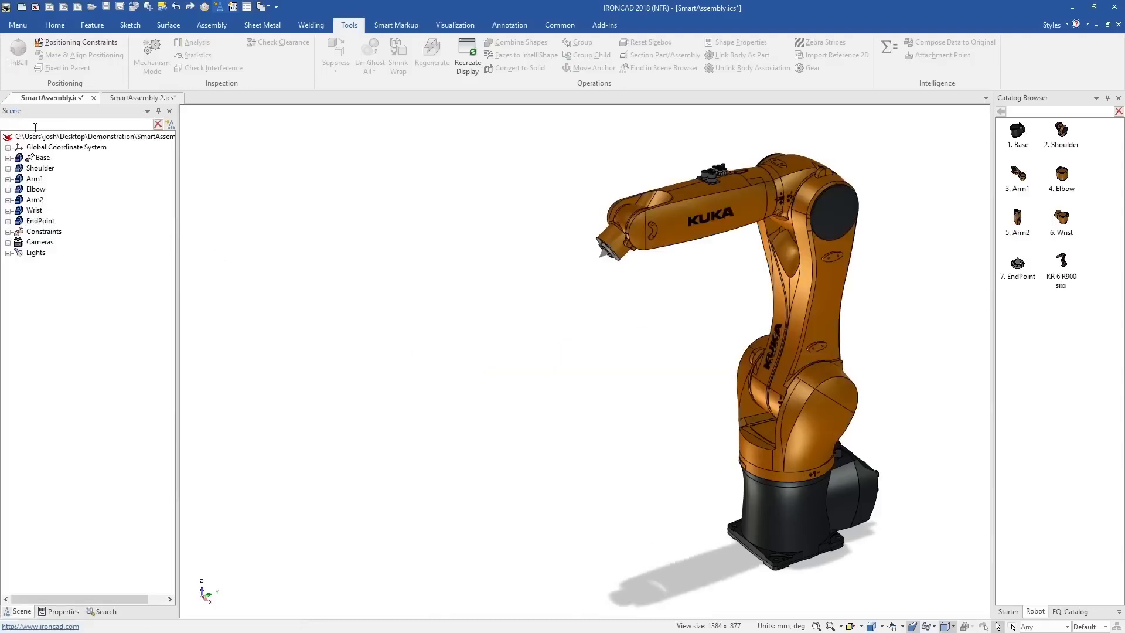
# In the SmartAssembly 2 scene, insert the 1260 x 840 mm Rectangular wheel box set from FQ-Catalog into the base frame.
pyautogui.click(133, 97)
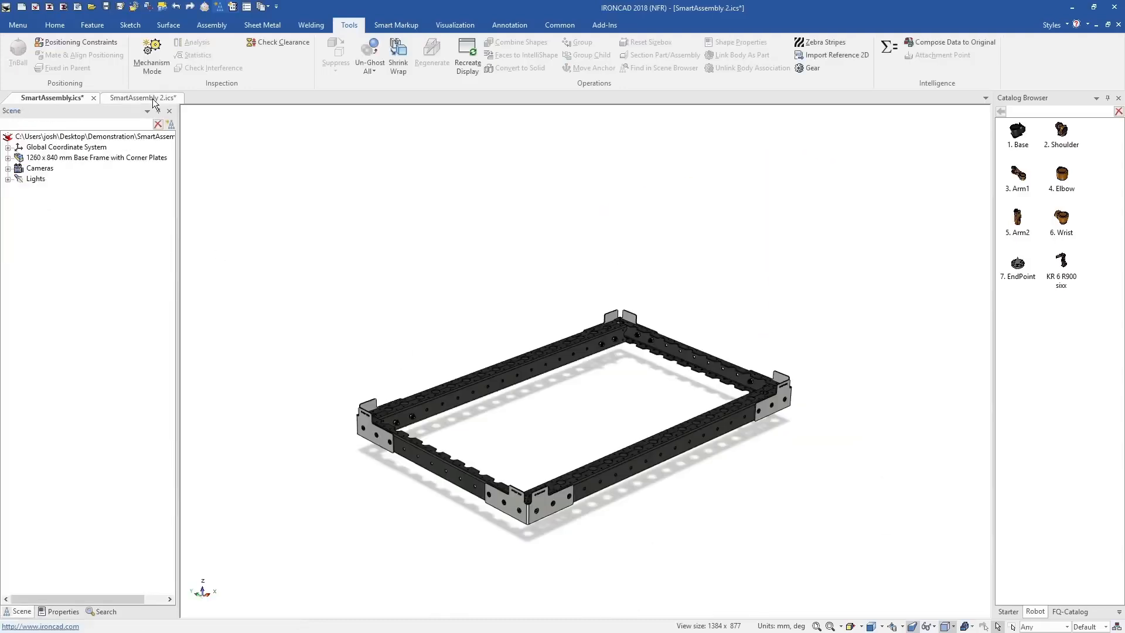
pyautogui.click(1067, 612)
pyautogui.doubleClick(1061, 139)
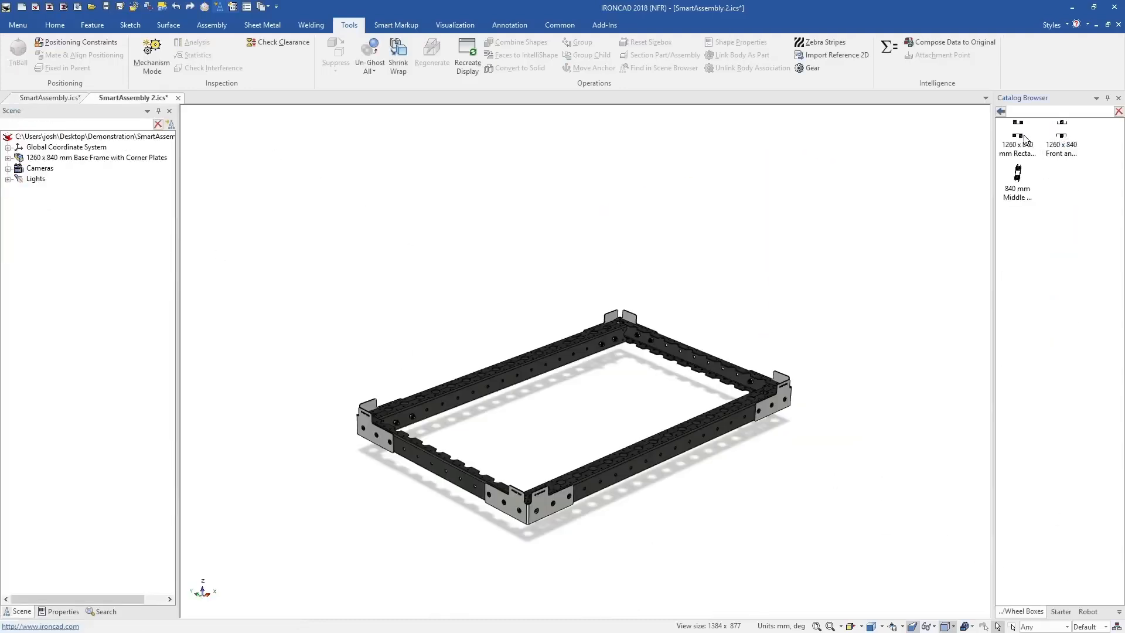
pyautogui.moveTo(724, 368); pyautogui.dragTo(727, 371)
# Mount catalog wheels under the wheel boxes, two white wheels at the cart's near end and two green-tread wheels at its far end.
pyautogui.click(1000, 112)
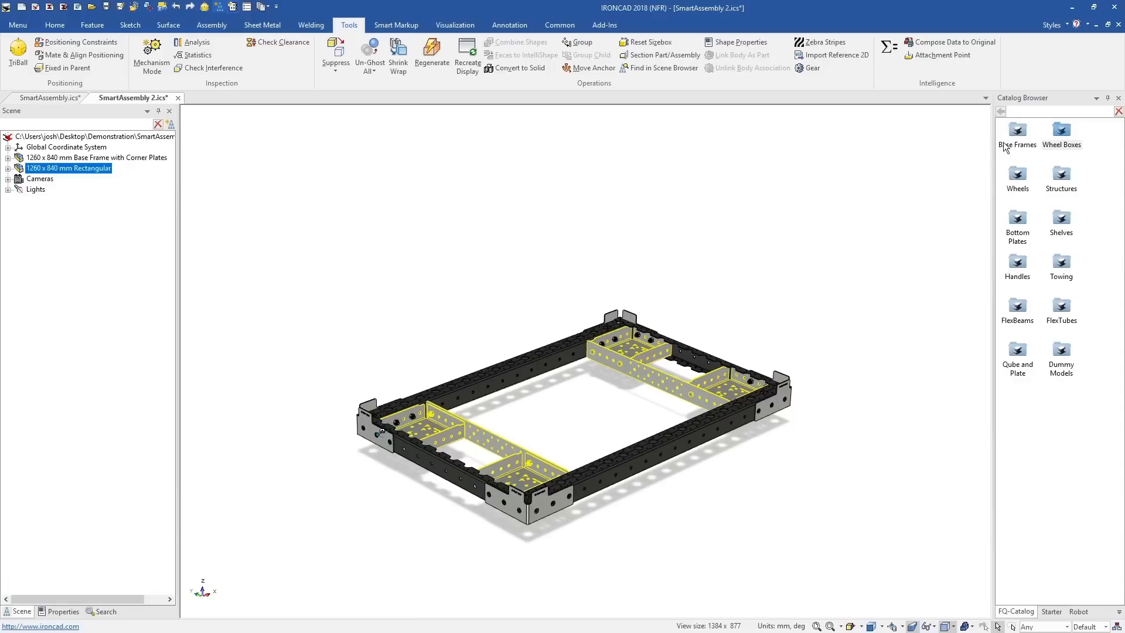
pyautogui.doubleClick(1017, 176)
pyautogui.moveTo(549, 462); pyautogui.dragTo(549, 463)
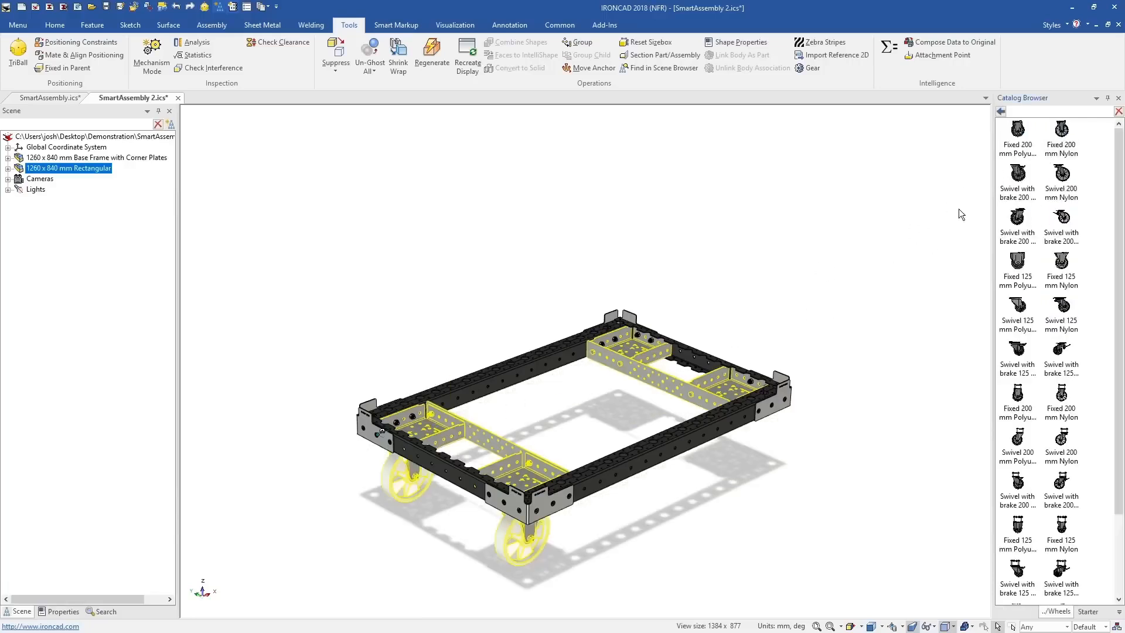
pyautogui.moveTo(732, 391); pyautogui.dragTo(734, 392)
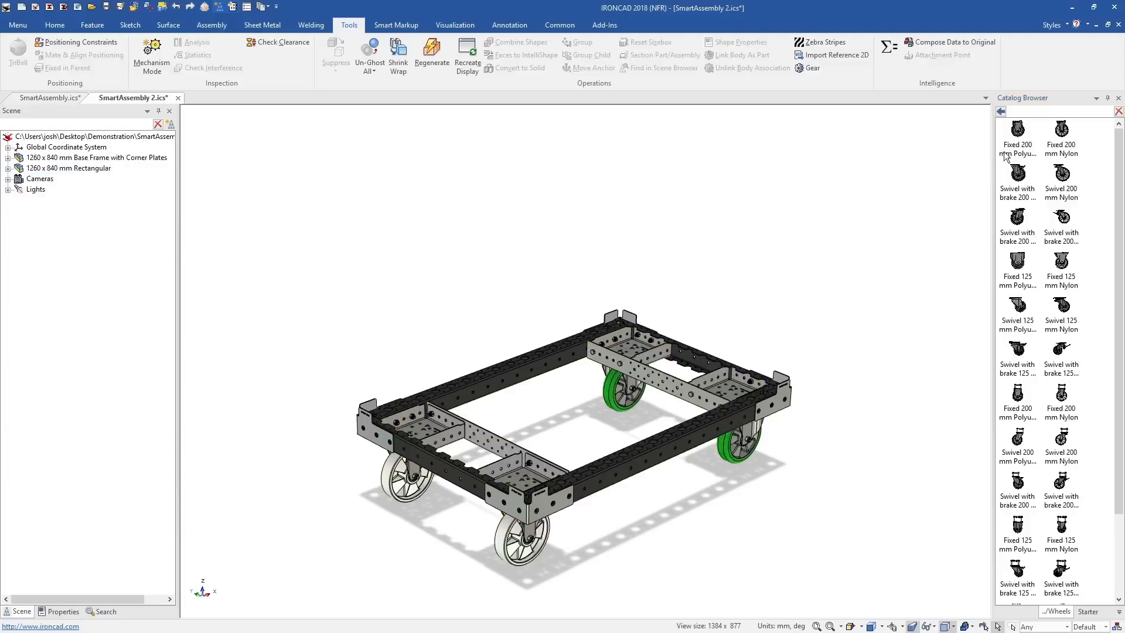
# Cover the cart's base frame with the 1260 x 840 mm Bottom Plate from the catalog.
pyautogui.click(1002, 113)
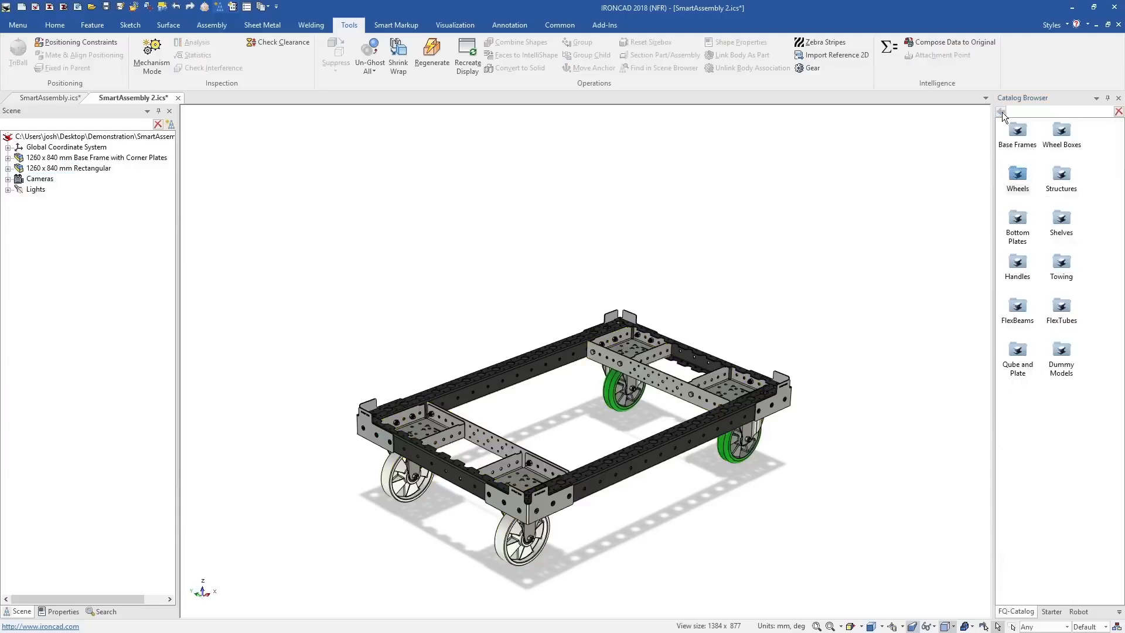
pyautogui.doubleClick(1018, 225)
pyautogui.moveTo(1017, 131); pyautogui.dragTo(709, 416)
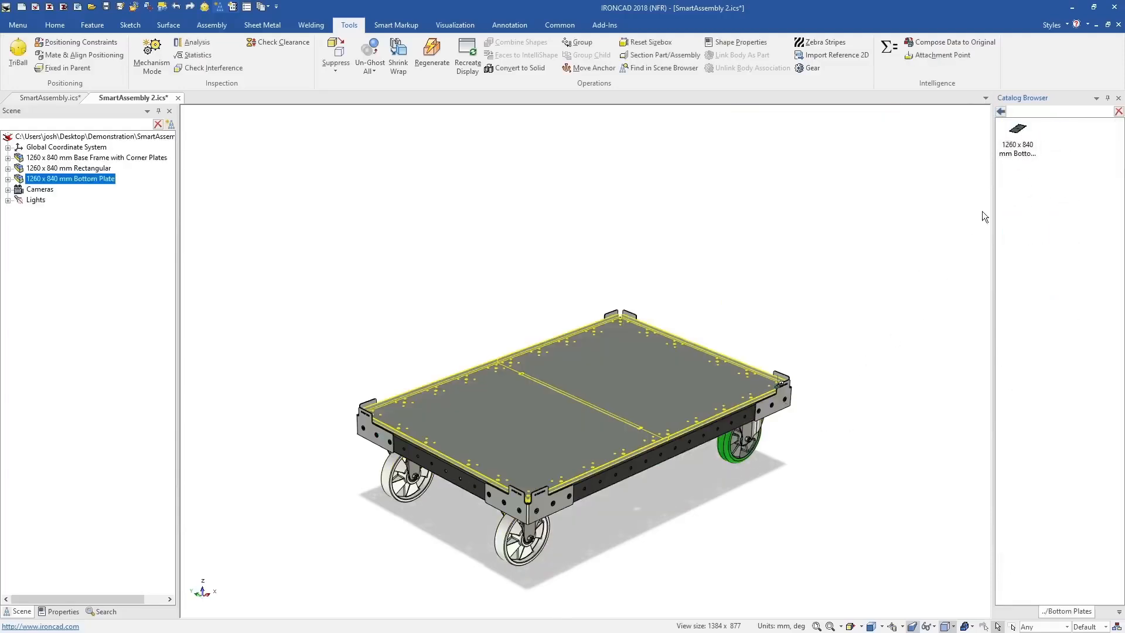
# Attach Towing Equipment Heavy from the catalog to the cart's far short end, above the green-tread wheels.
pyautogui.click(1001, 113)
pyautogui.doubleClick(1061, 263)
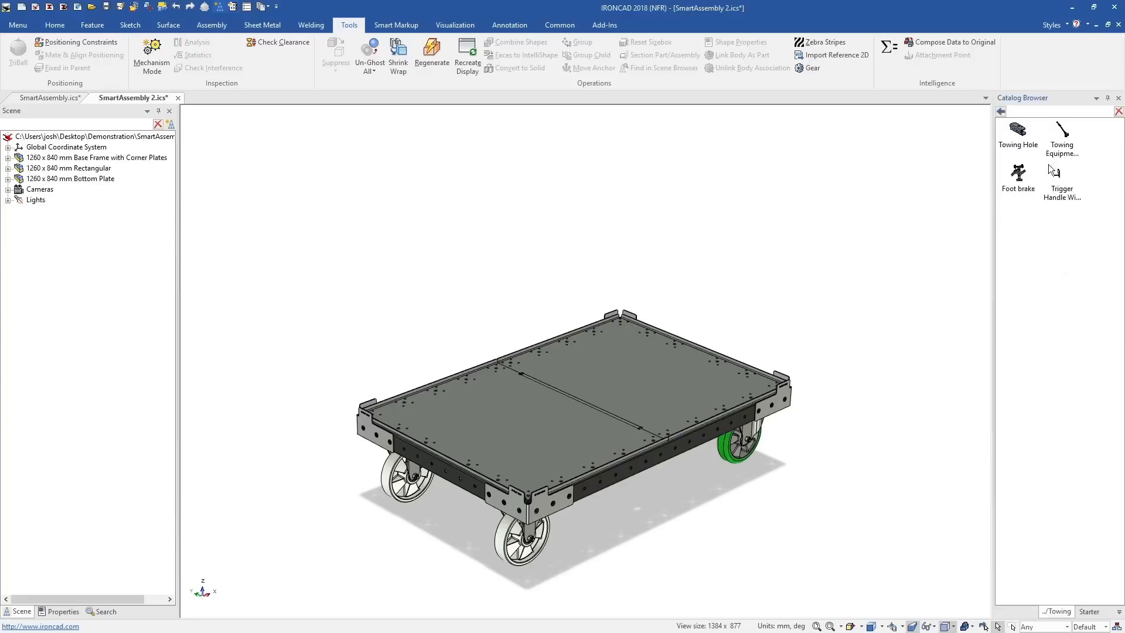
pyautogui.moveTo(740, 425); pyautogui.dragTo(741, 424)
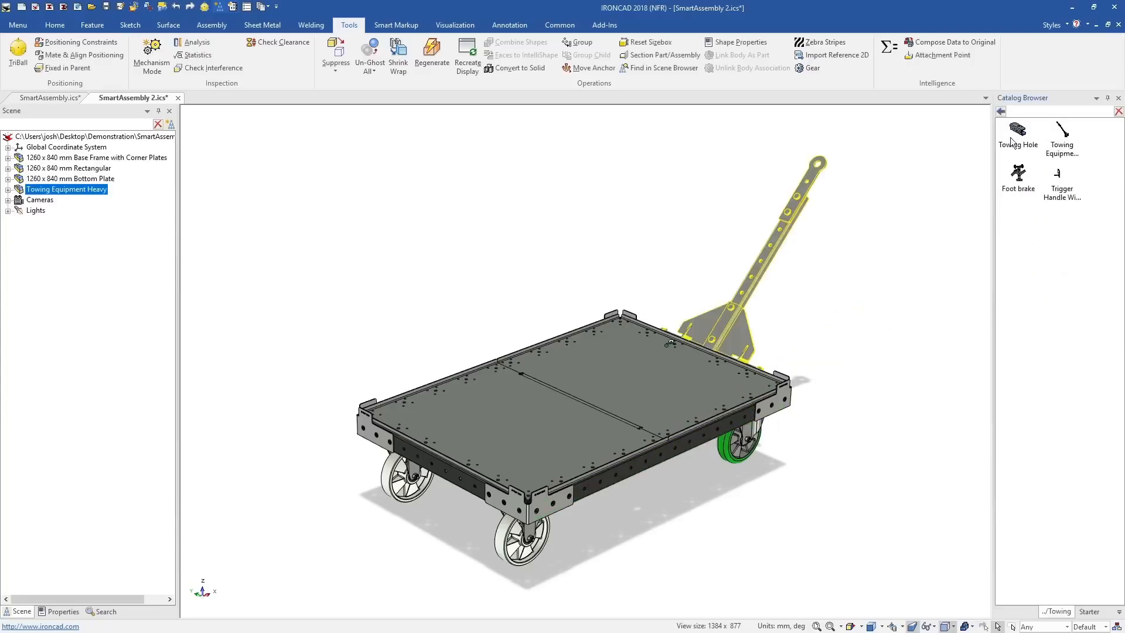
# Attach Handle With Bent Top from the catalog to the cart's front long side.
pyautogui.doubleClick(1019, 262)
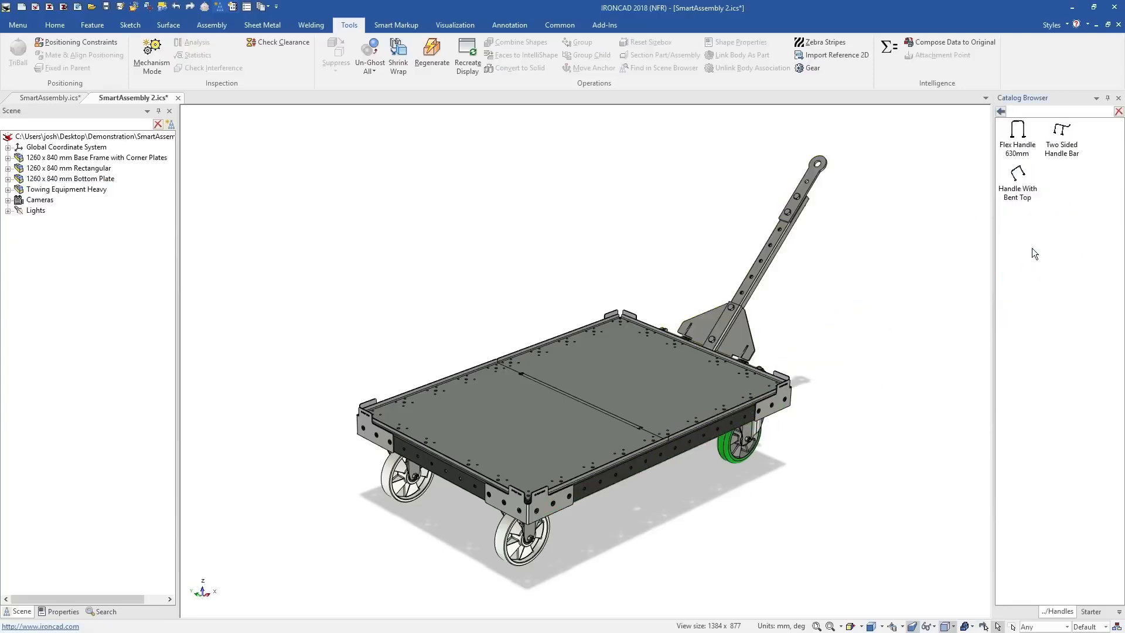
pyautogui.moveTo(811, 354); pyautogui.dragTo(790, 509)
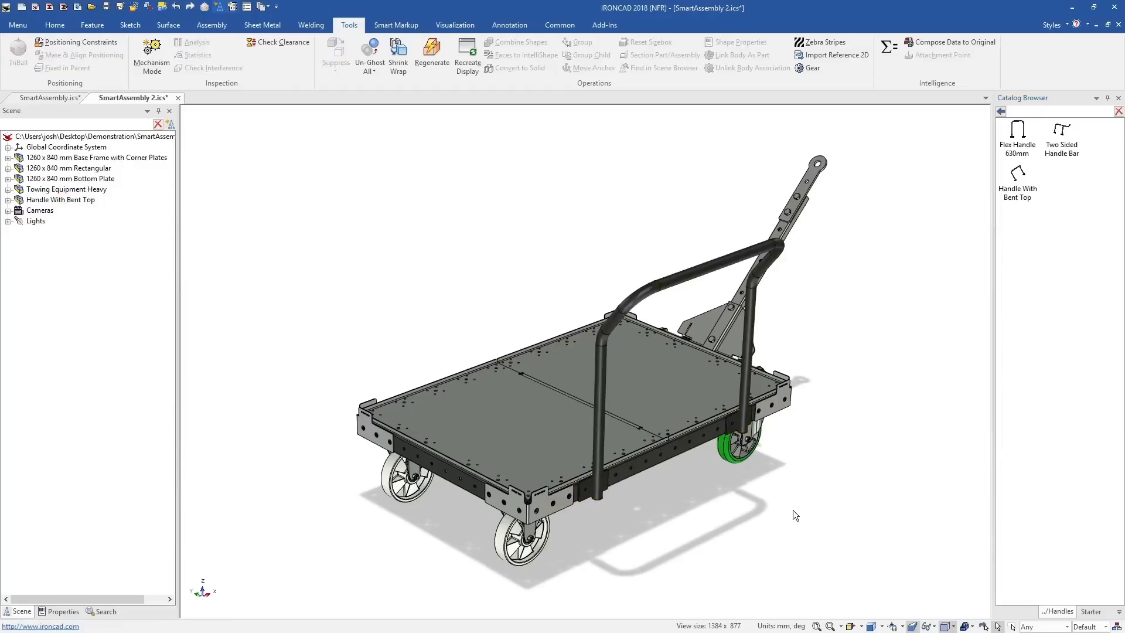
pyautogui.scroll(-2, 794, 514)
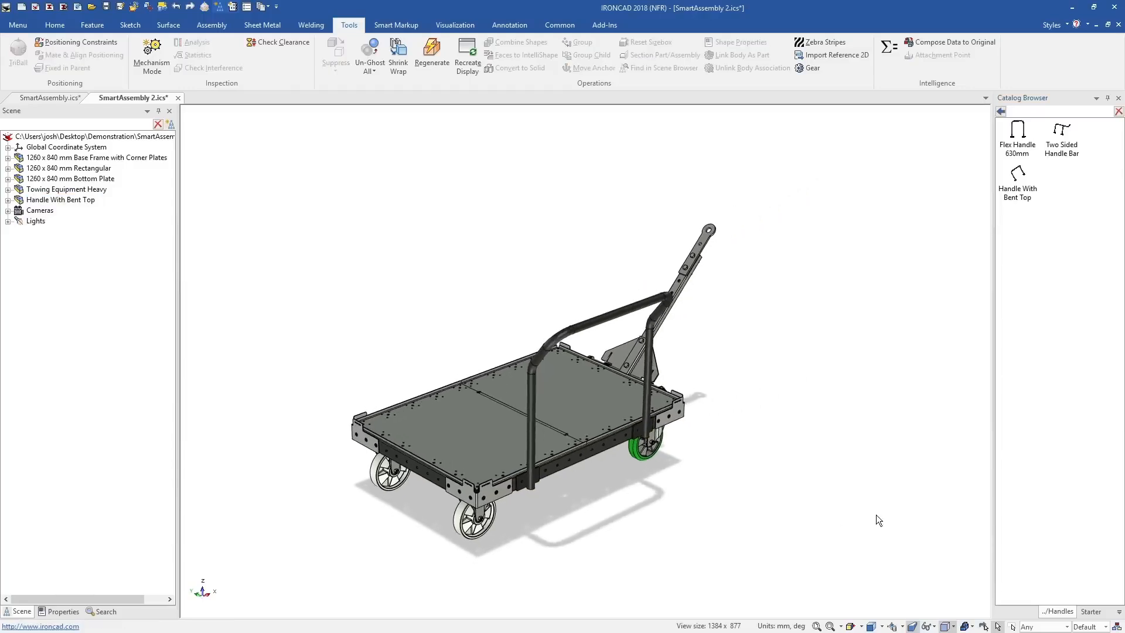